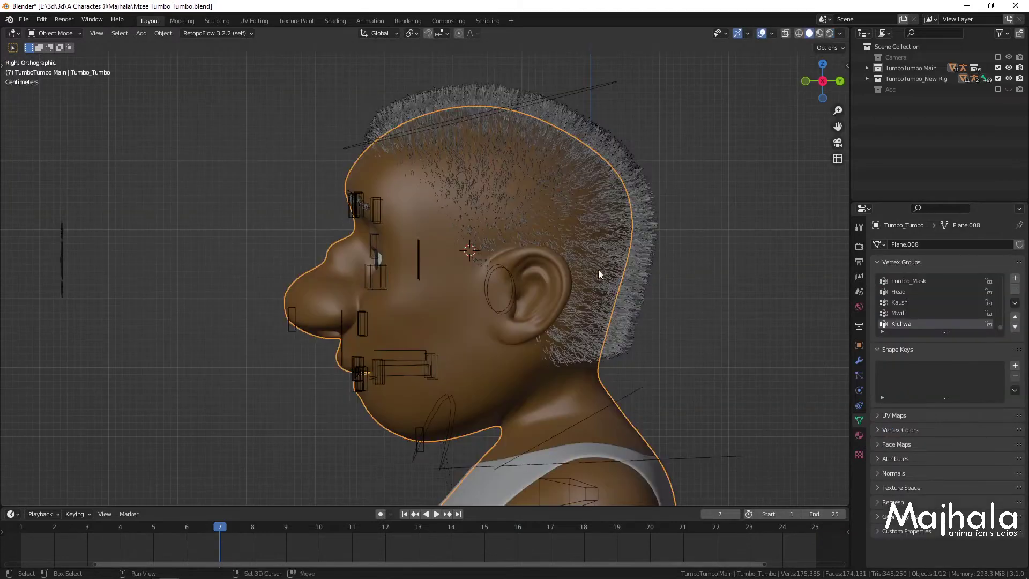
# - Remove the existing hair particle system from the Tumbo_Tumbo head mesh
pyautogui.keyDown('shift'); pyautogui.moveTo(614, 310); pyautogui.dragTo(610, 297, button='middle'); pyautogui.keyUp('shift')
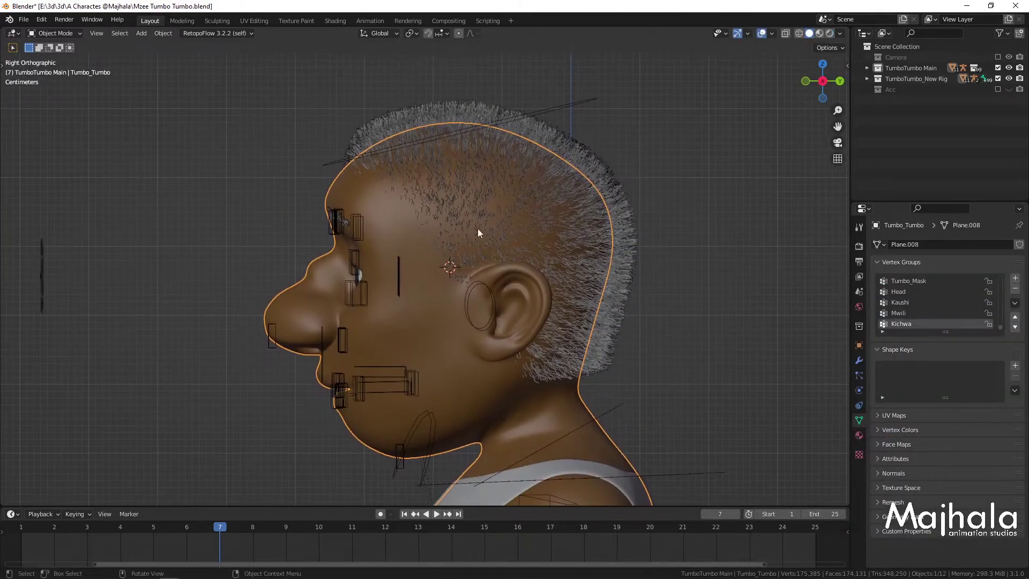
pyautogui.scroll(-4, 575, 297)
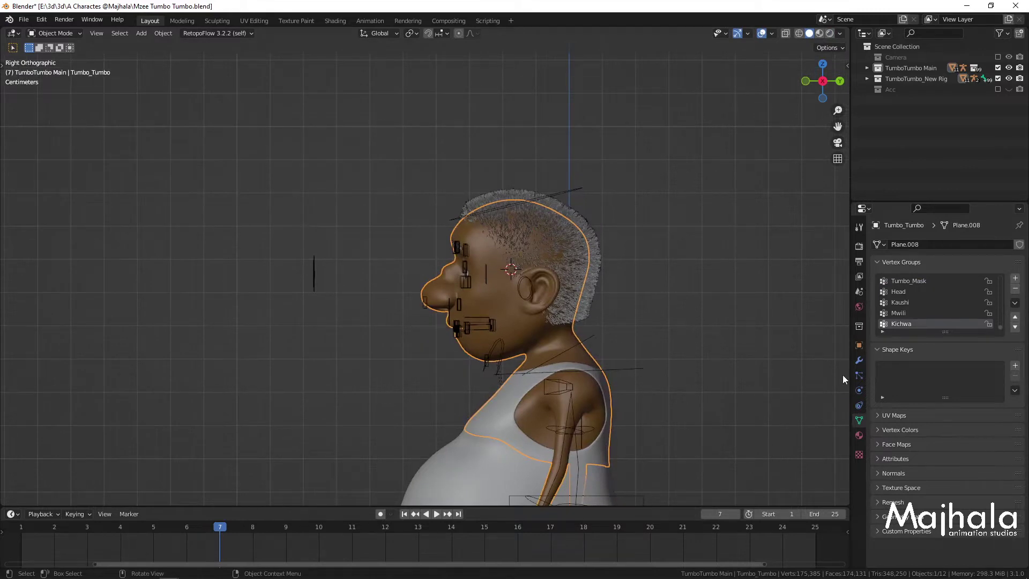
pyautogui.click(859, 360)
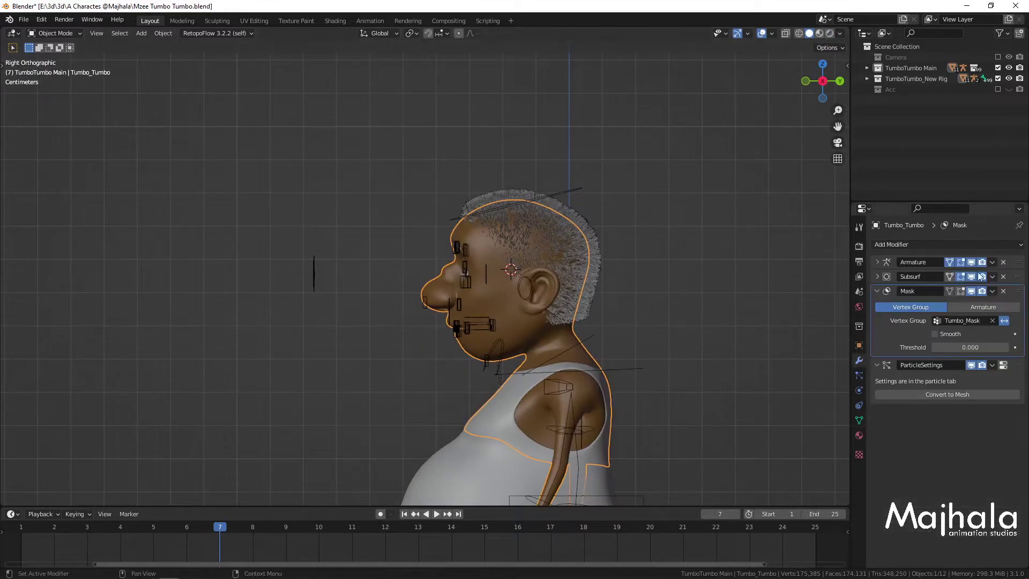
pyautogui.click(1003, 365)
pyautogui.click(1020, 255)
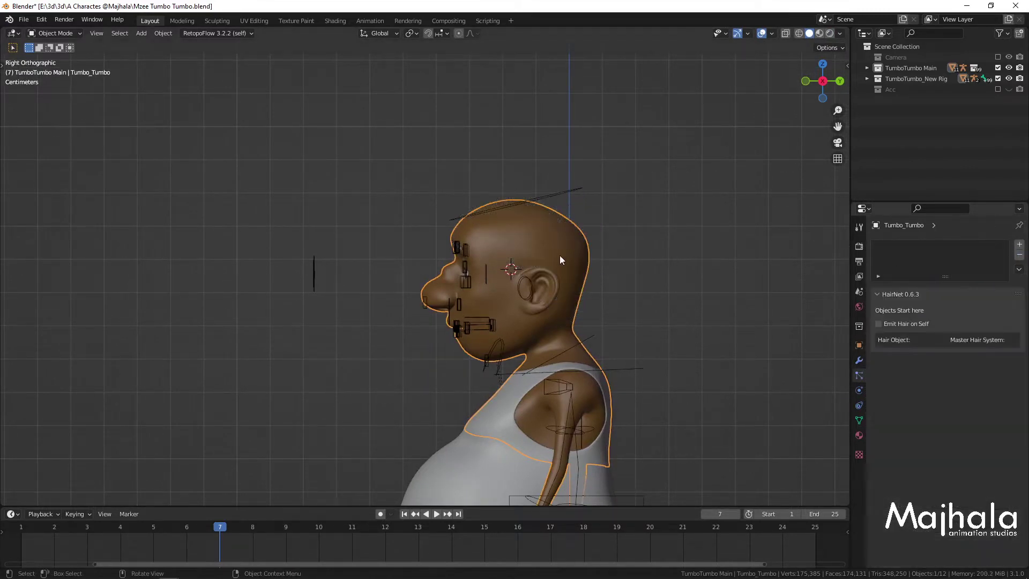
# - Enter Edit Mode on the head mesh and view the scalp selection with vertex and face selection, ending in face selection
pyautogui.scroll(3, 641, 316)
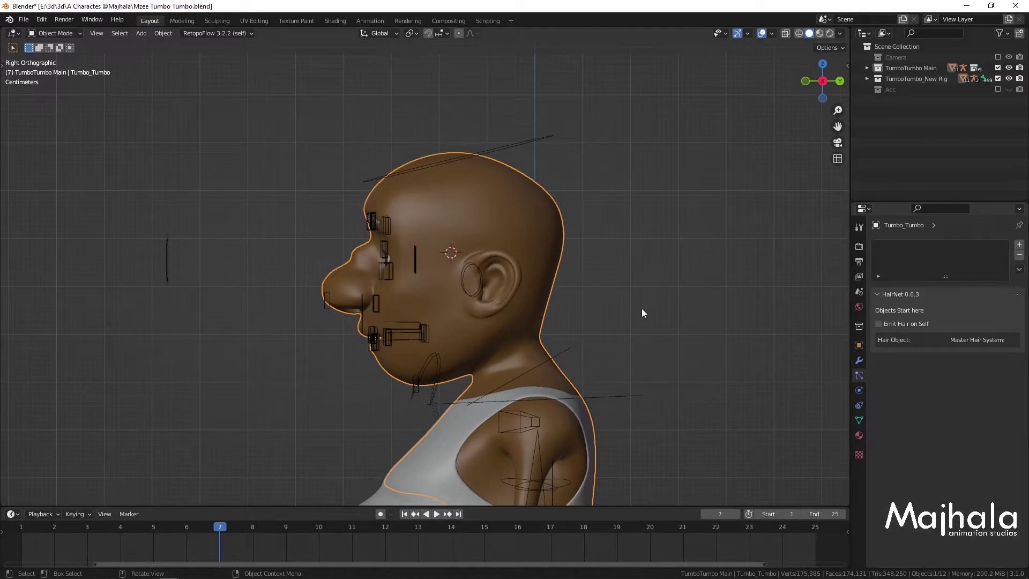
pyautogui.keyDown('shift'); pyautogui.moveTo(555, 279); pyautogui.dragTo(561, 268, button='middle'); pyautogui.keyUp('shift')
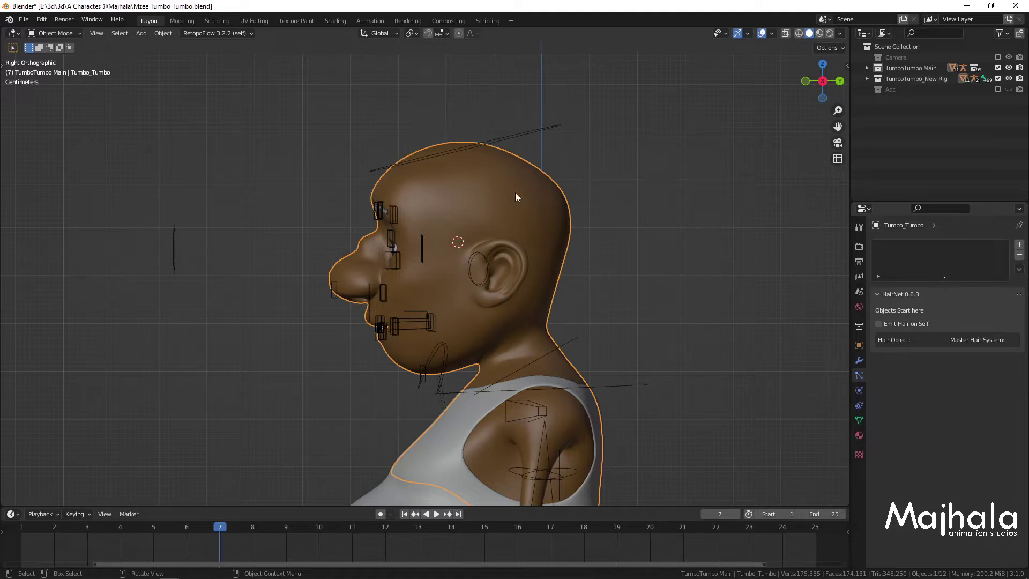
pyautogui.press('Tab')
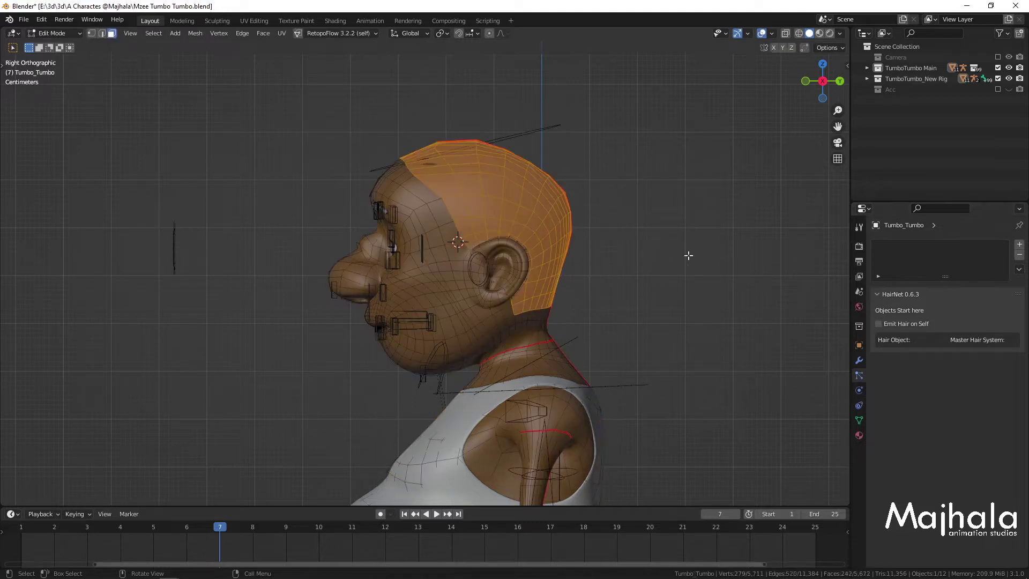
pyautogui.click(91, 33)
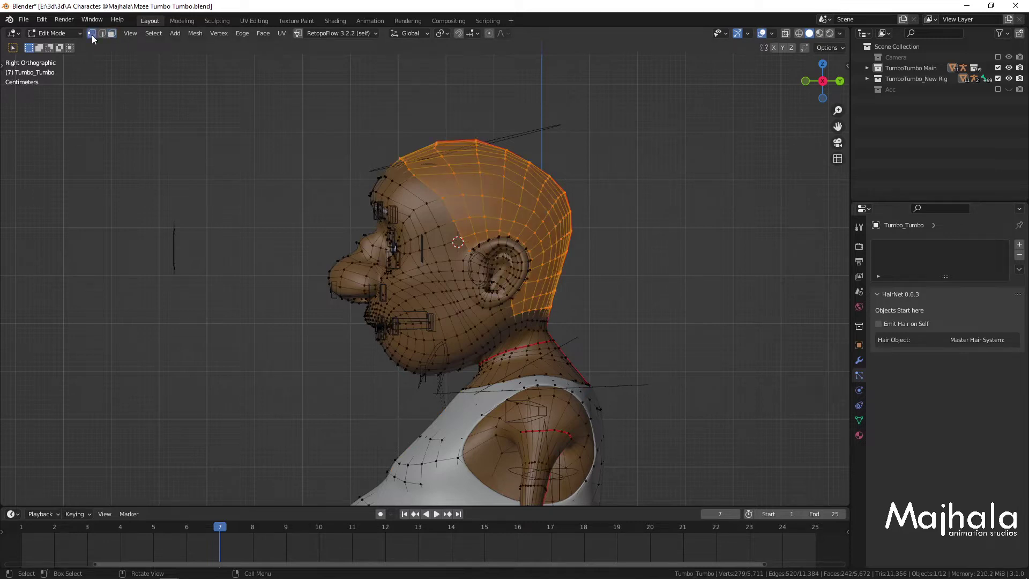
pyautogui.click(110, 34)
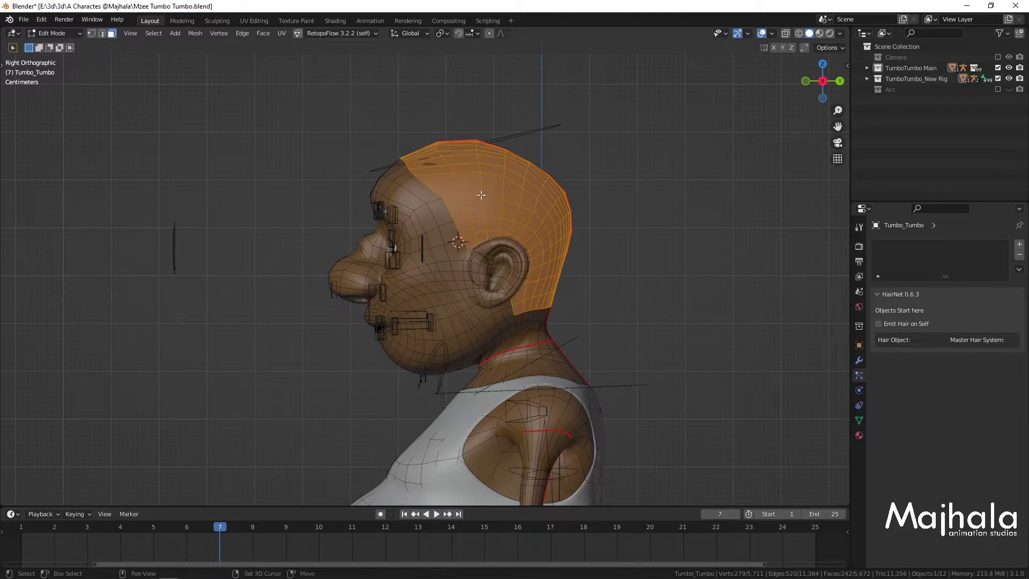
pyautogui.keyDown('shift'); pyautogui.moveTo(494, 182); pyautogui.dragTo(503, 192, button='middle'); pyautogui.keyUp('shift')
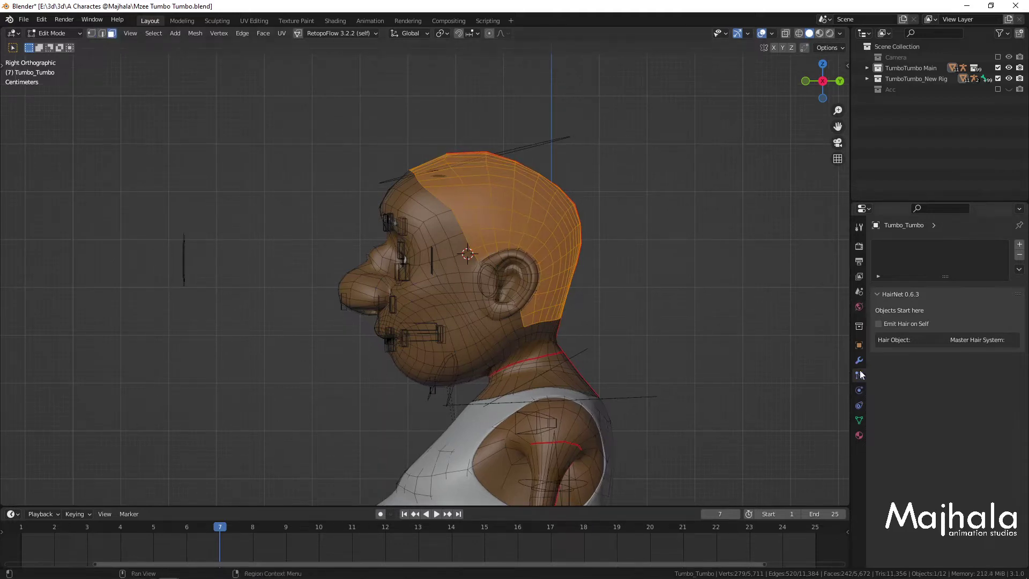
# - Rename the Kichwa vertex group as "Hair group" and assign the selected scalp faces to it
pyautogui.click(857, 419)
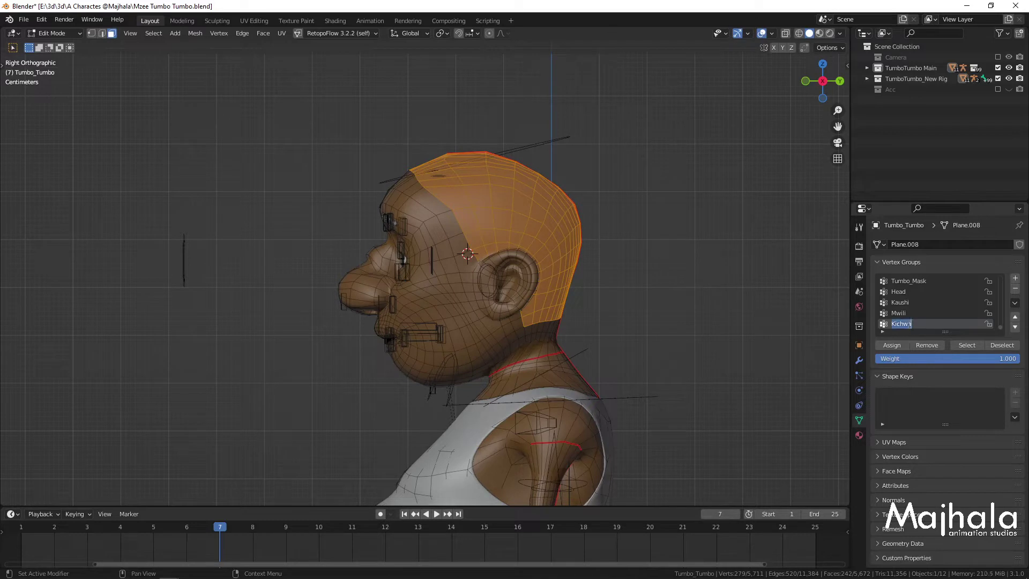
pyautogui.doubleClick(908, 324)
pyautogui.write('Hair group')
pyautogui.press('Return')
pyautogui.click(892, 346)
# - Test the Hair group by clearing the selection and reselecting its faces, and save the file from Object Mode
pyautogui.press('a')
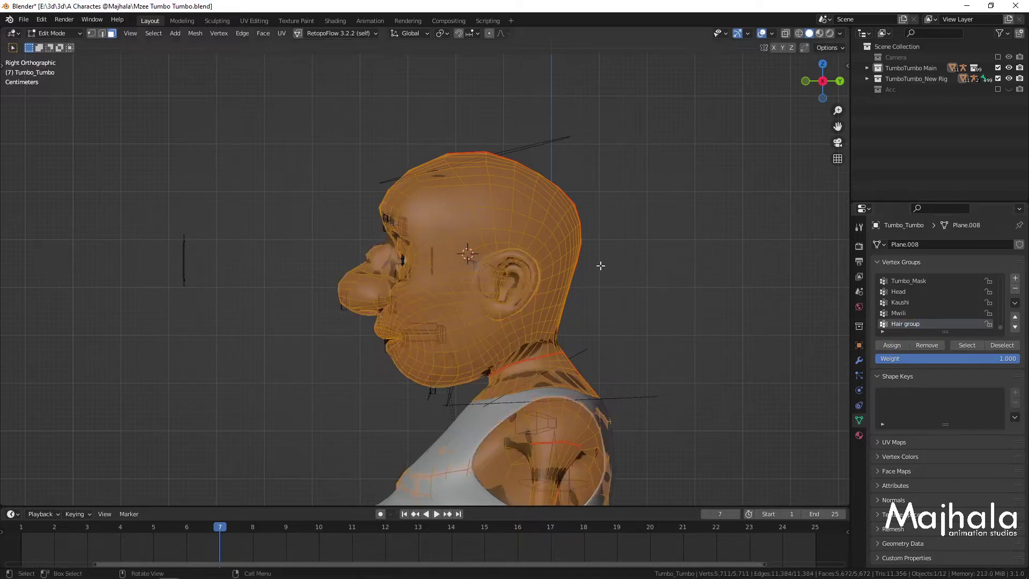
pyautogui.hotkey('alt', 'a')
pyautogui.click(960, 345)
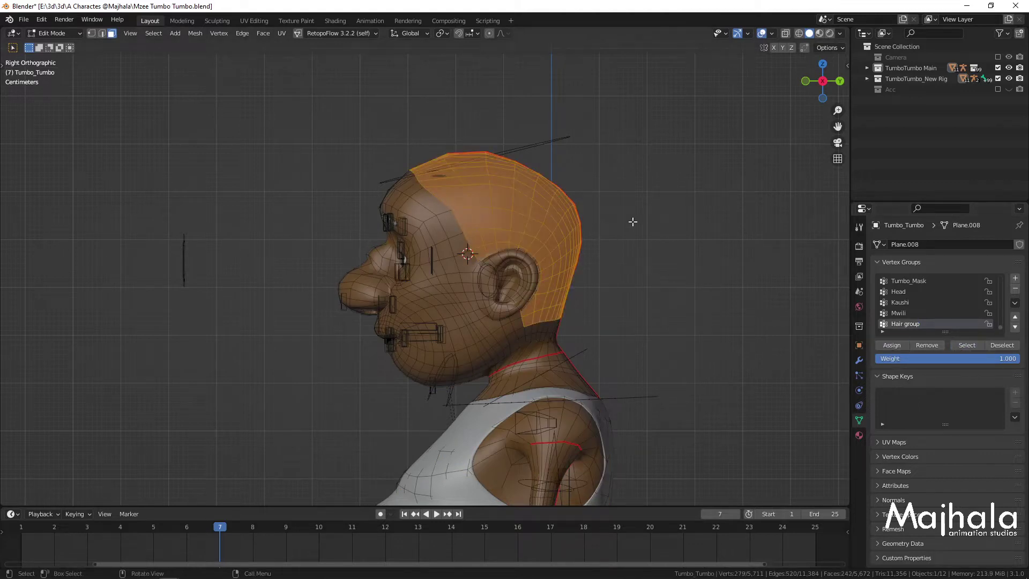
pyautogui.press('Tab')
pyautogui.hotkey('ctrl', 's')
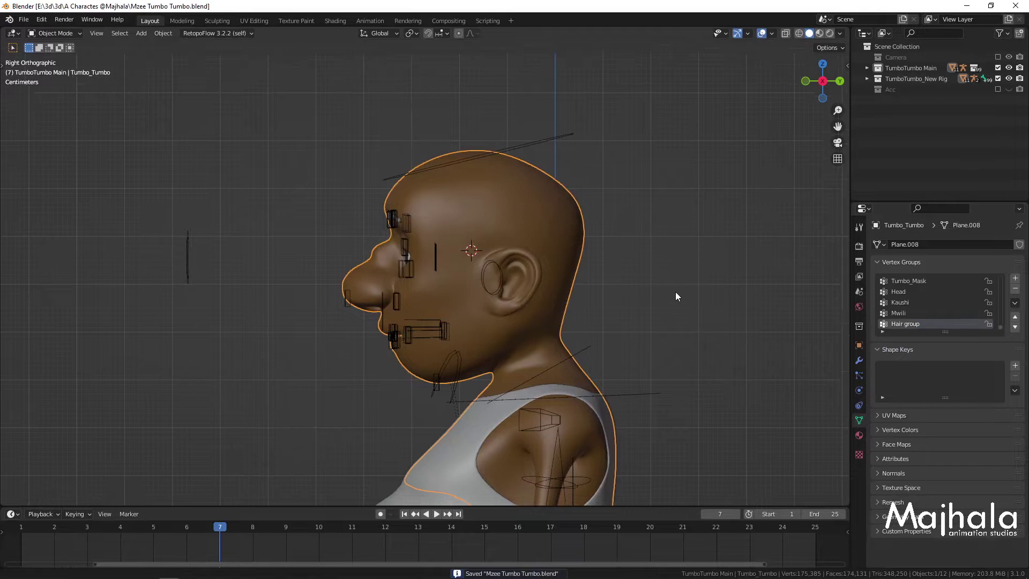
# - Add a new particle system to the Tumbo_Tumbo mesh and set its type to Hair
pyautogui.keyDown('shift'); pyautogui.scroll(-2, 676, 291); pyautogui.keyUp('shift')
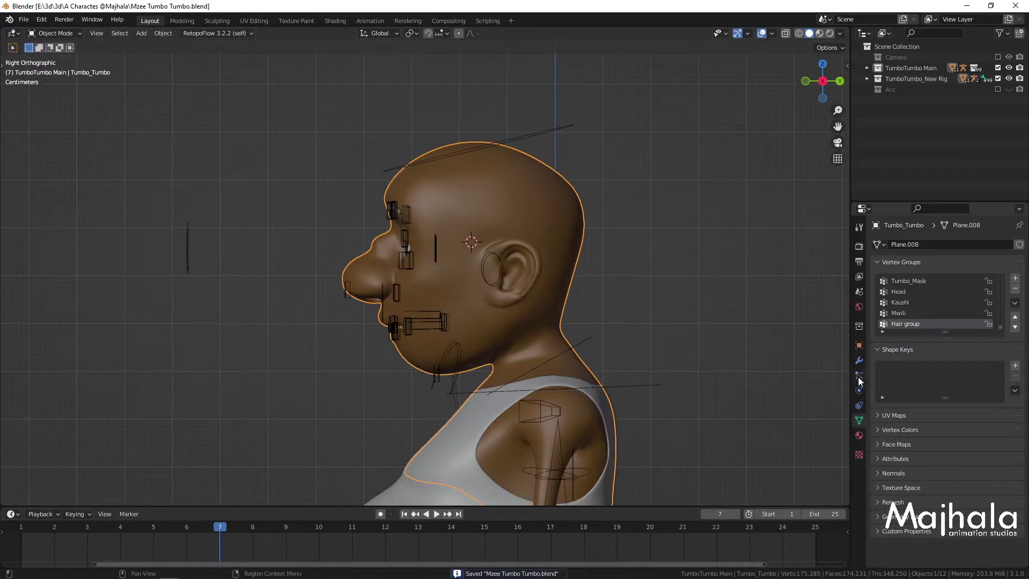
pyautogui.click(860, 375)
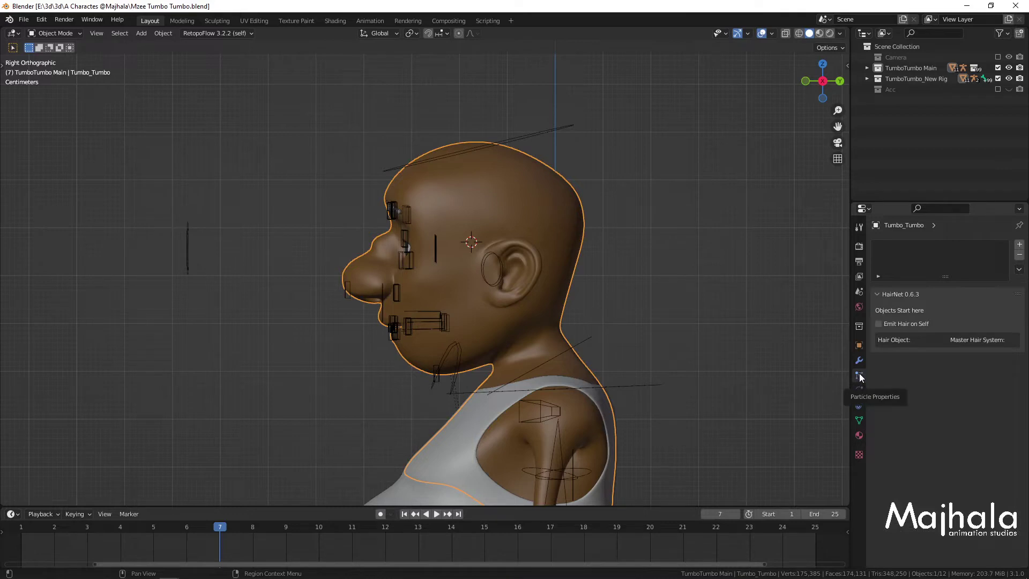
pyautogui.click(1020, 245)
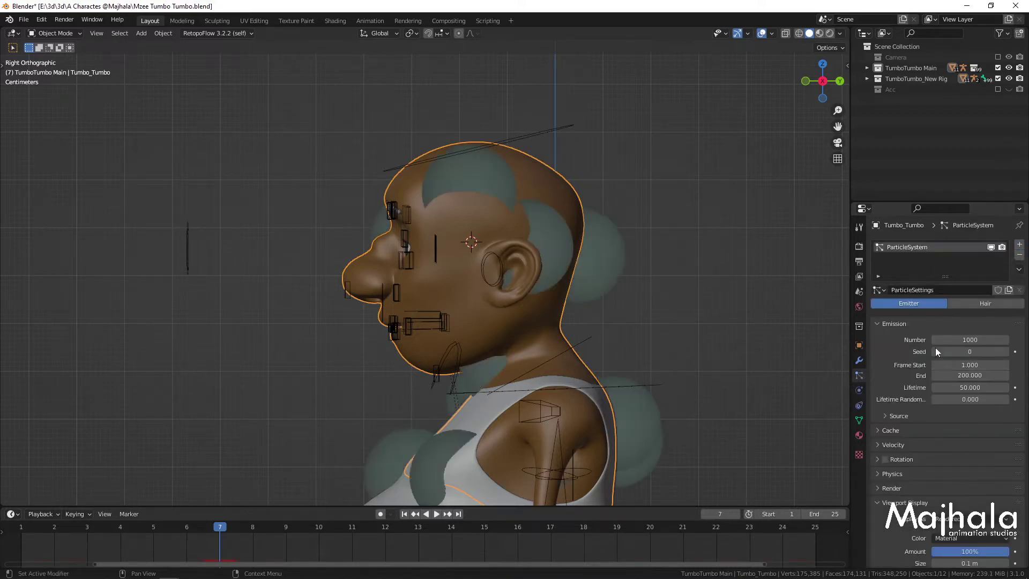
pyautogui.click(970, 302)
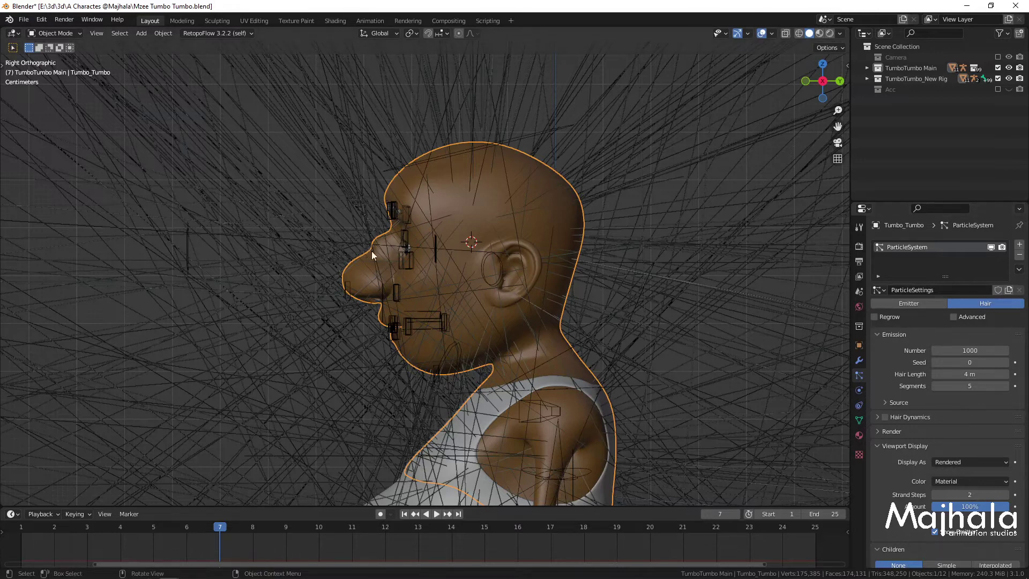
# - Look at the eyebrow hair from the front and load the TumboTumbo_Nyusi.002 settings into the new particle system
pyautogui.press('KP_1')
pyautogui.scroll(2, 514, 272)
pyautogui.scroll(3, 469, 193)
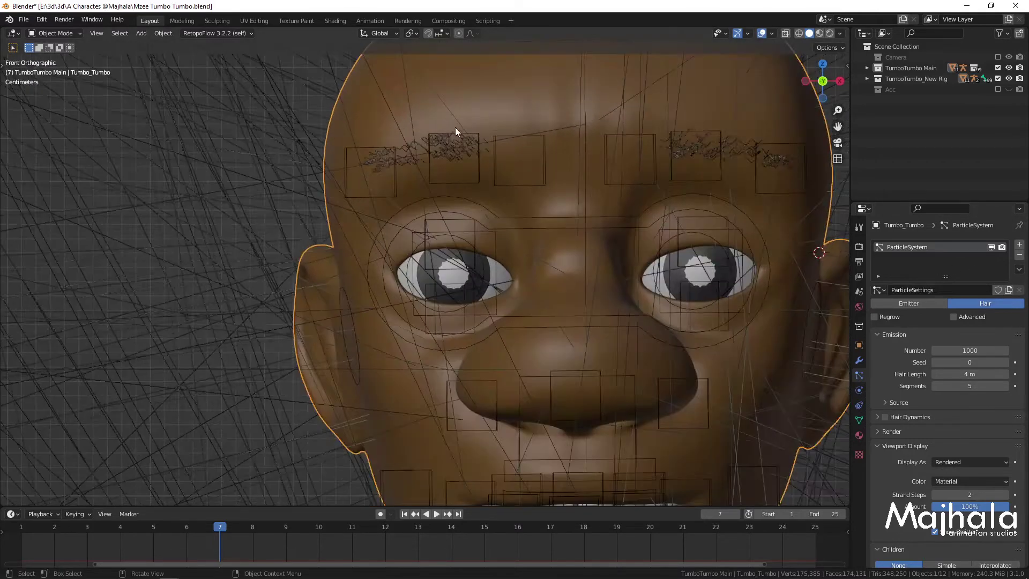
pyautogui.scroll(-5, 609, 247)
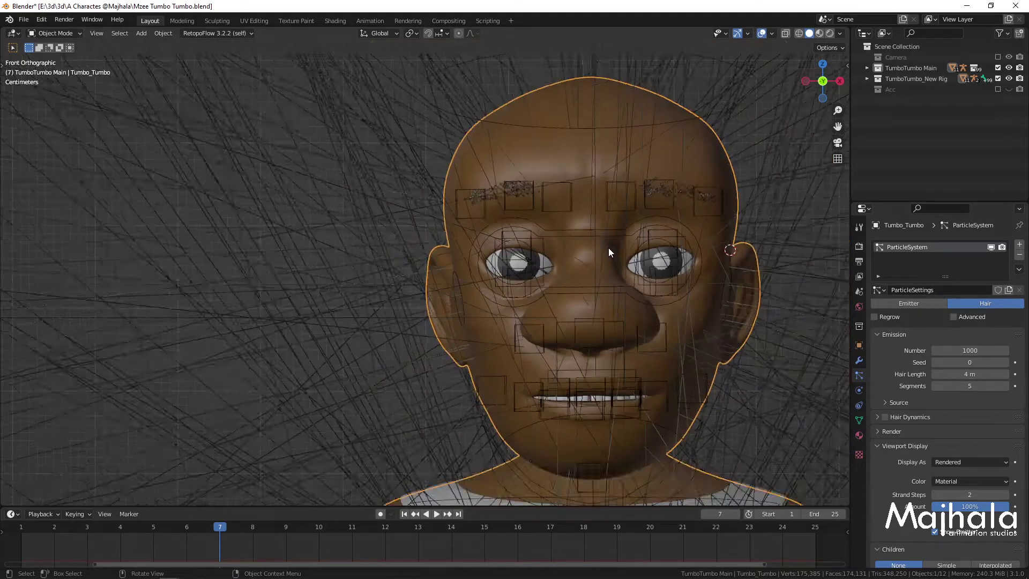
pyautogui.press('KP_3')
pyautogui.click(876, 289)
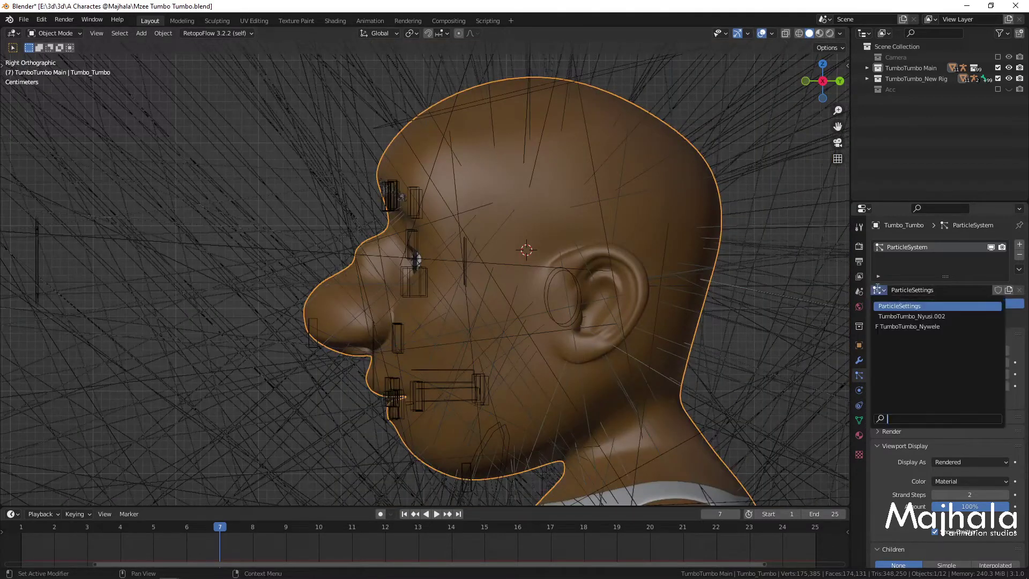
pyautogui.click(935, 317)
pyautogui.scroll(-3, 571, 304)
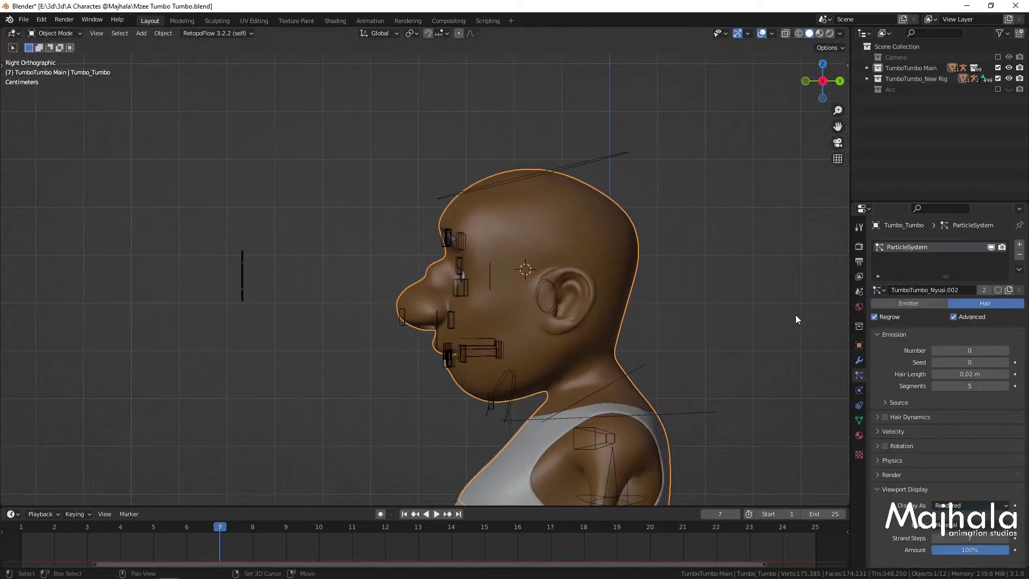
# - Make the particle settings a single-user copy and rename it as TumboTumbo_Hair
pyautogui.click(984, 290)
pyautogui.click(967, 290)
pyautogui.moveTo(967, 290); pyautogui.dragTo(932, 294)
pyautogui.write('Hair')
pyautogui.press('Return')
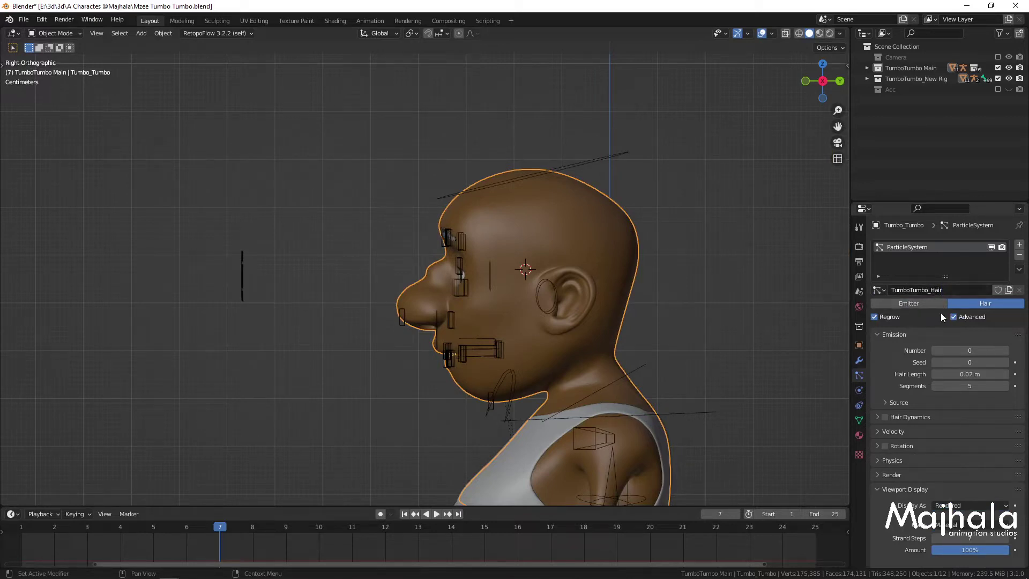
# - Set the hair emission number to 500
pyautogui.click(964, 351)
pyautogui.write('500')
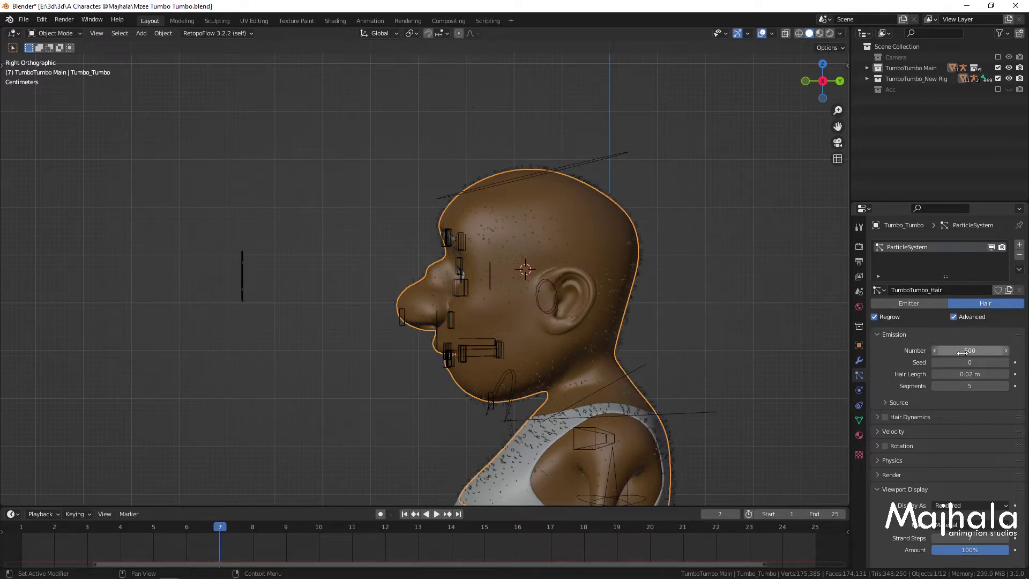
pyautogui.press('Return')
# - Set both the Density and Length vertex groups of the particle system to Hair group
pyautogui.scroll(-5, 925, 438)
pyautogui.scroll(-6, 925, 438)
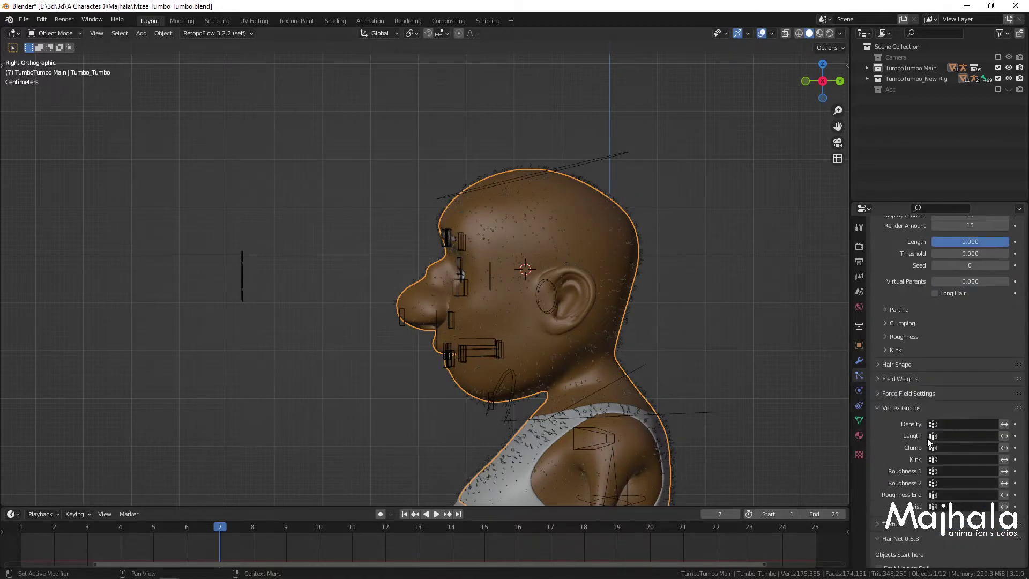
pyautogui.scroll(-6, 929, 429)
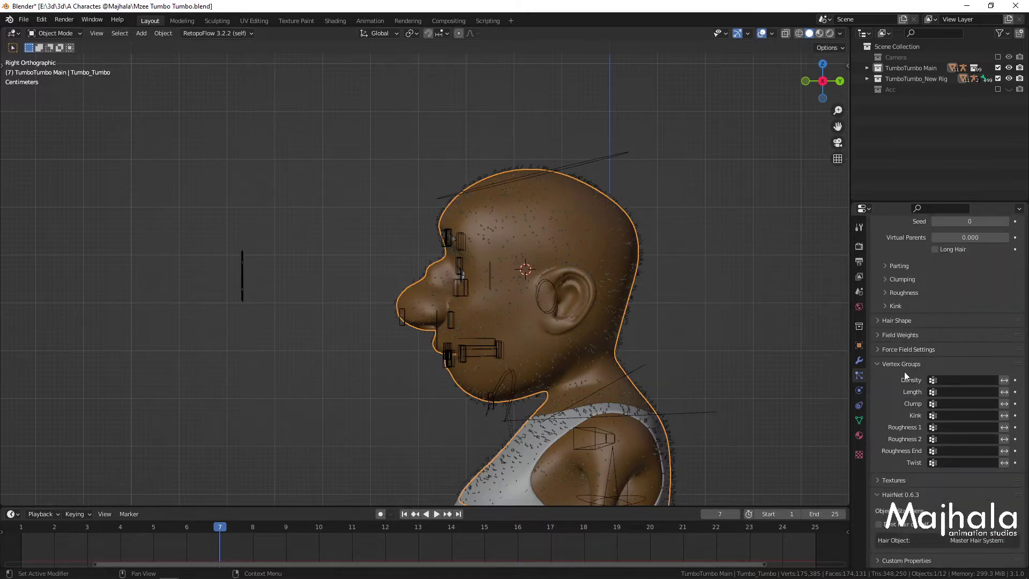
pyautogui.click(880, 334)
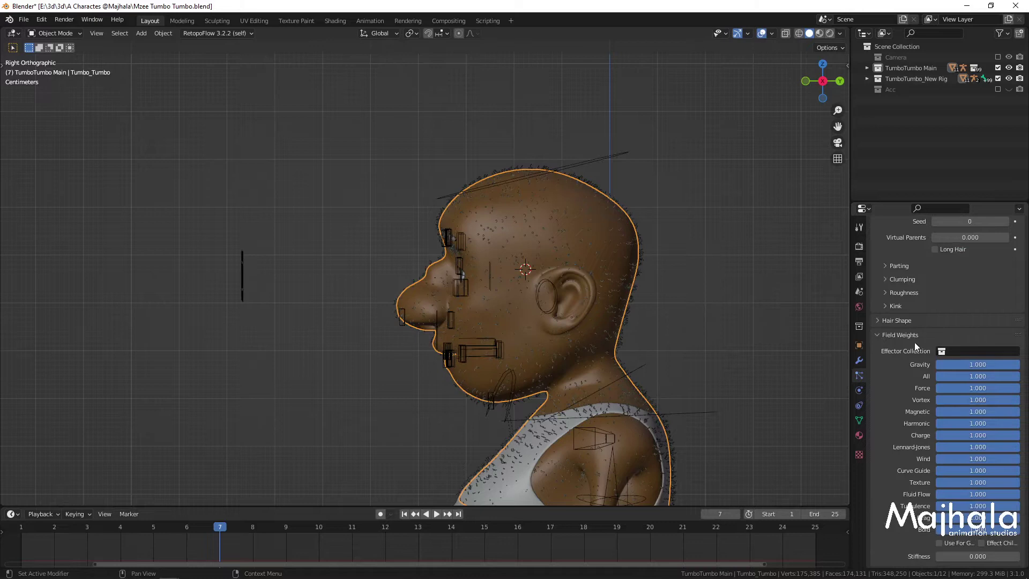
pyautogui.click(881, 335)
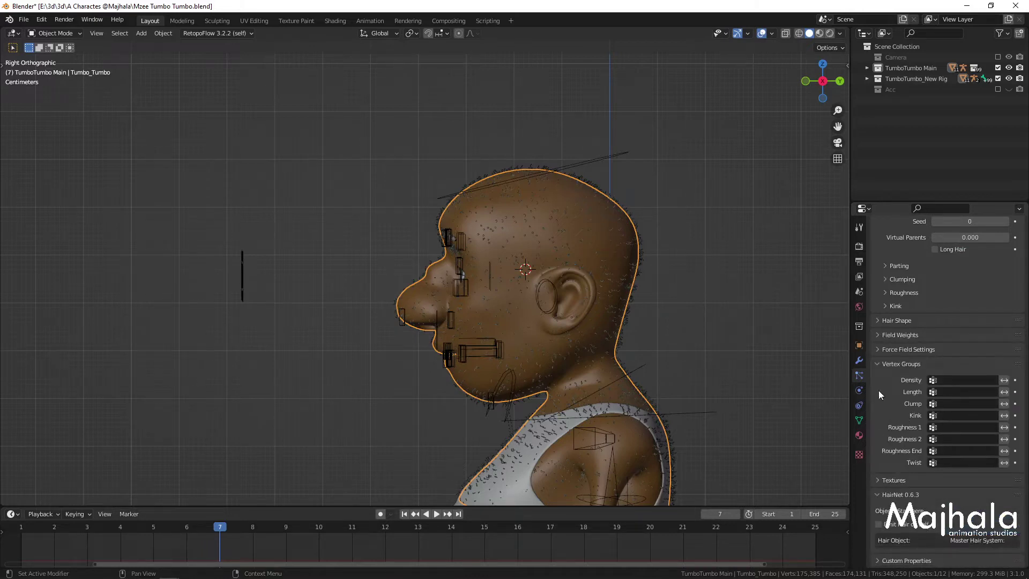
pyautogui.click(968, 380)
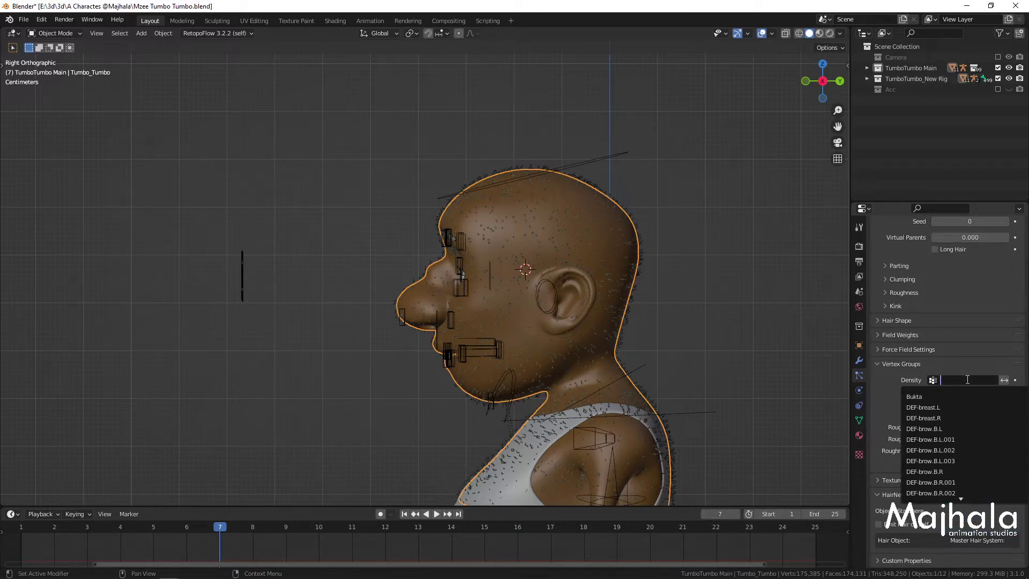
pyautogui.write('hair')
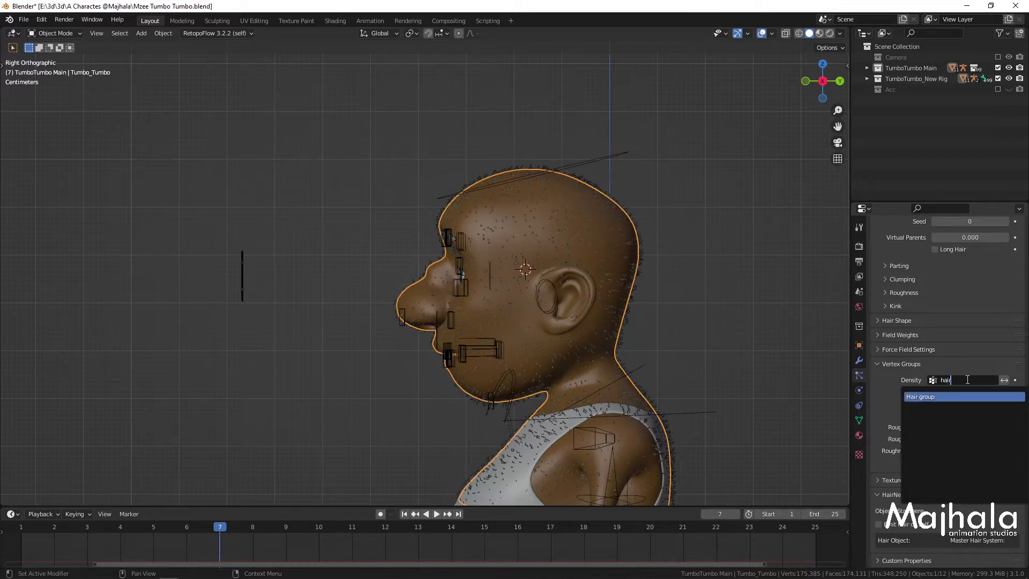
pyautogui.press('Return')
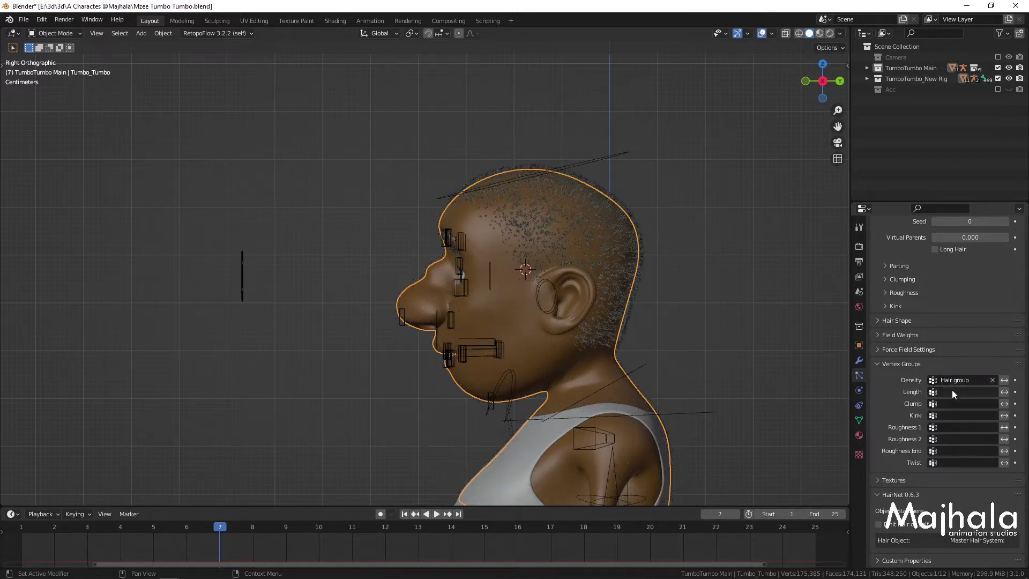
pyautogui.click(953, 391)
pyautogui.write('hair')
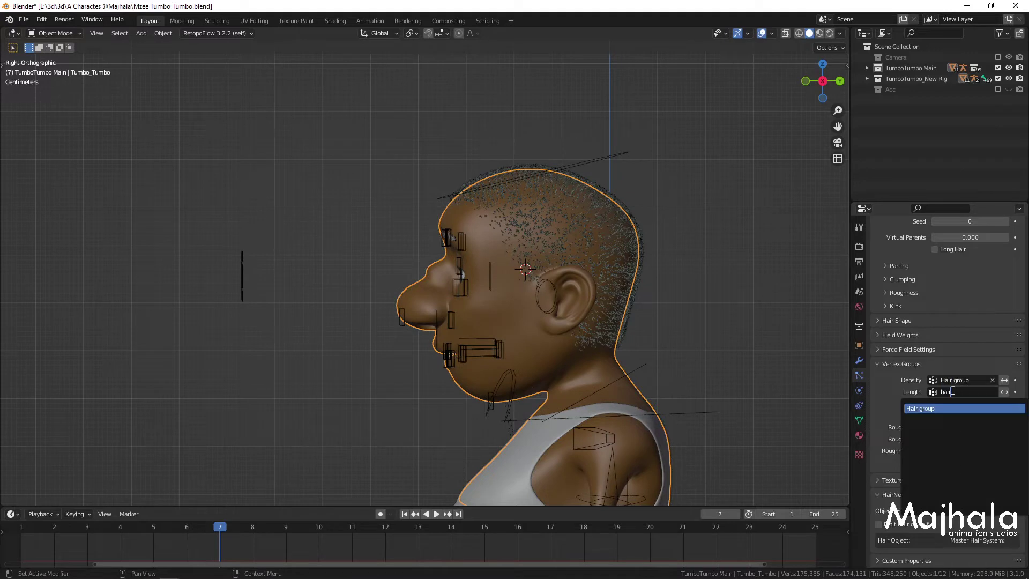
pyautogui.press('Return')
# - Increase the hair length of the TumboTumbo_Hair settings to about 0.096 m
pyautogui.scroll(3, 558, 234)
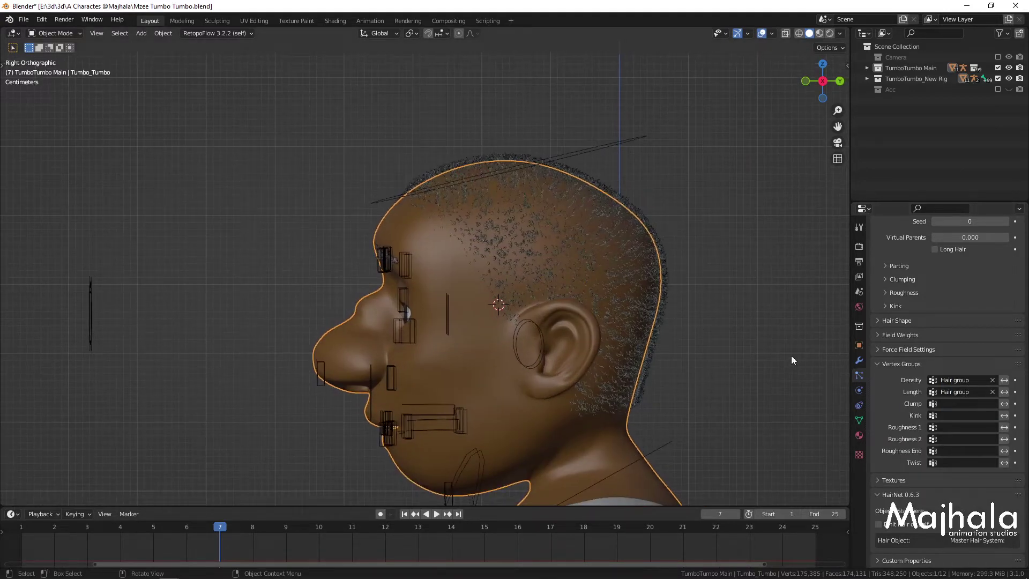
pyautogui.scroll(20, 906, 400)
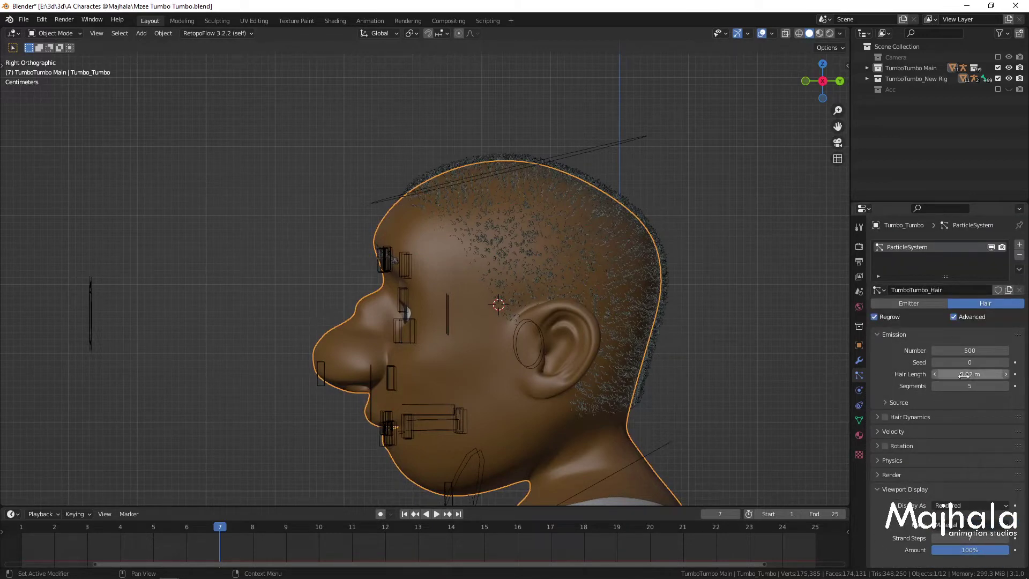
pyautogui.moveTo(965, 374)
pyautogui.mouseDown()
pyautogui.moveTo(1003, 374)
pyautogui.moveTo(957, 378)
pyautogui.moveTo(976, 375)
pyautogui.mouseUp()
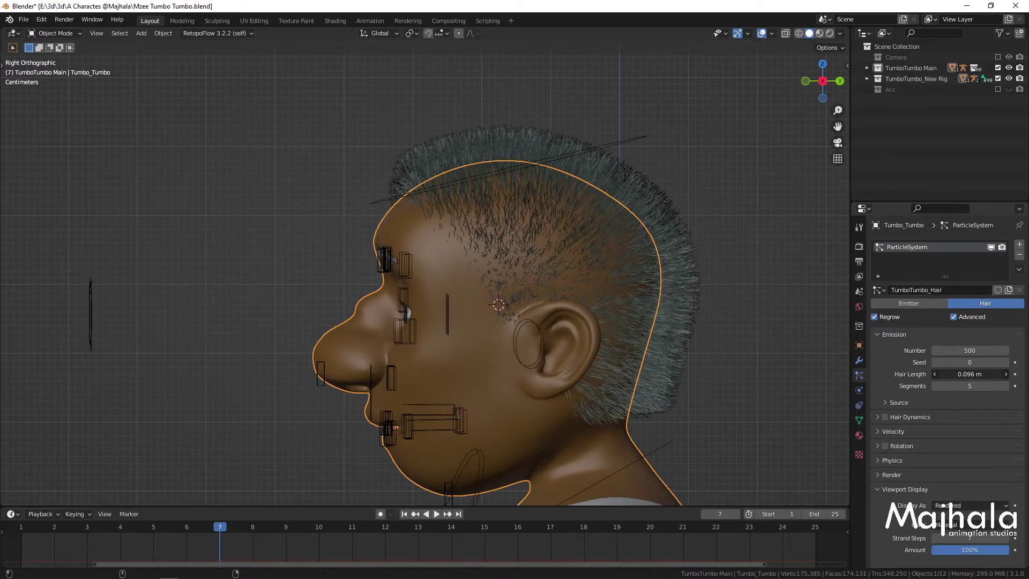
# - Reduce the hair length of the TumboTumbo_Hair particle settings to 0.06 m
pyautogui.scroll(-5, 464, 247)
pyautogui.press('KP_1')
pyautogui.scroll(4, 547, 246)
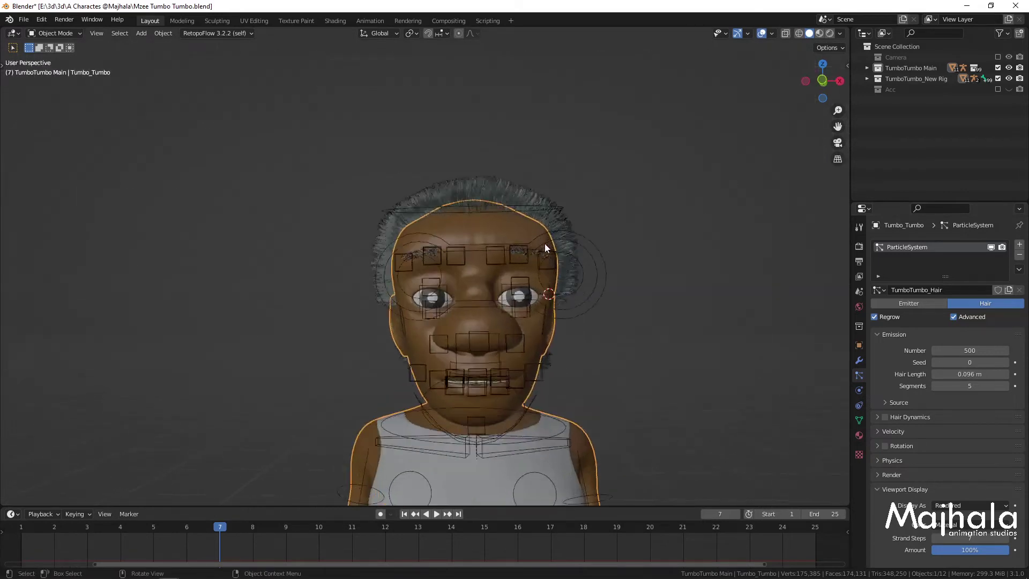
pyautogui.moveTo(975, 374); pyautogui.dragTo(963, 374)
pyautogui.press('KP_3')
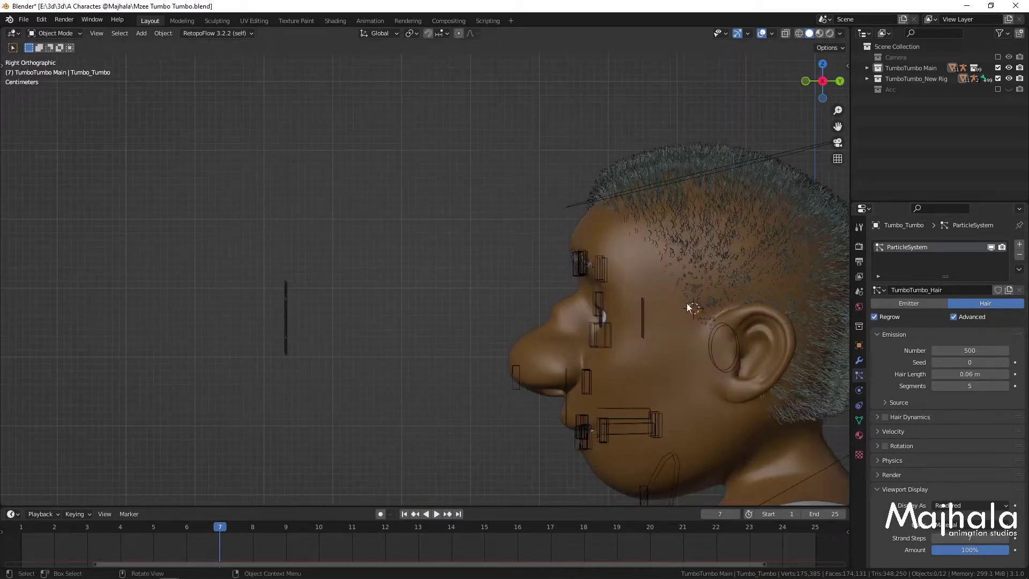
# - Hide the viewport gizmos and overlays to inspect the hair on the character's head from the side
pyautogui.scroll(3, 632, 284)
pyautogui.keyDown('shift'); pyautogui.moveTo(631, 285); pyautogui.dragTo(628, 281, button='middle'); pyautogui.keyUp('shift')
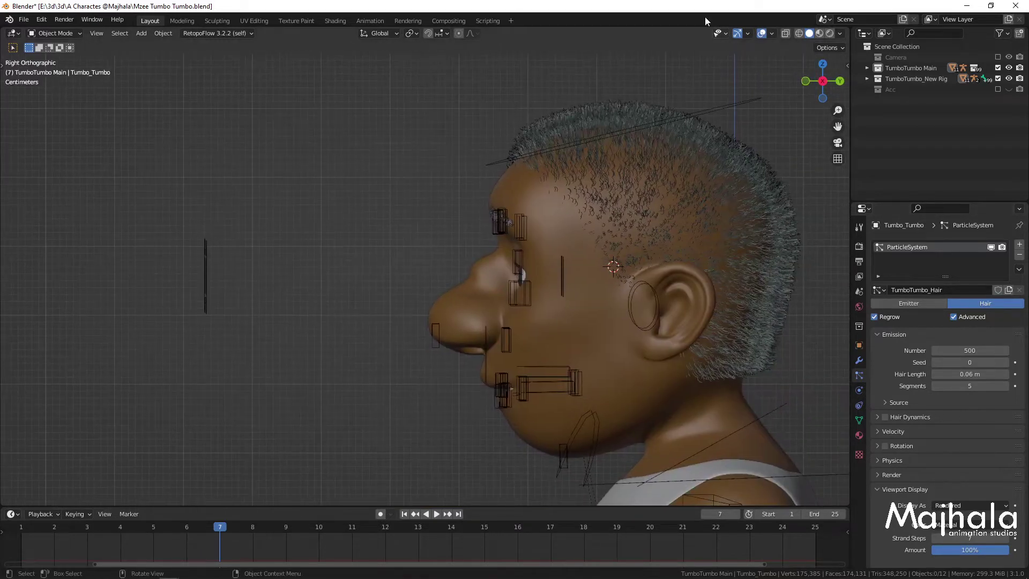
pyautogui.click(738, 34)
pyautogui.click(762, 33)
pyautogui.scroll(-4, 619, 159)
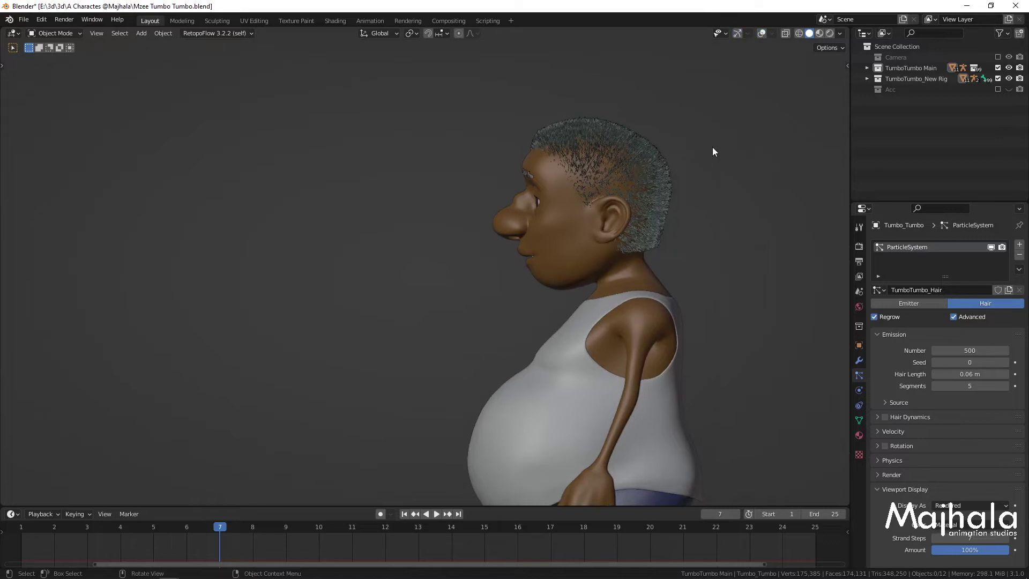
pyautogui.keyDown('shift'); pyautogui.moveTo(712, 148); pyautogui.dragTo(679, 146, button='middle'); pyautogui.keyUp('shift')
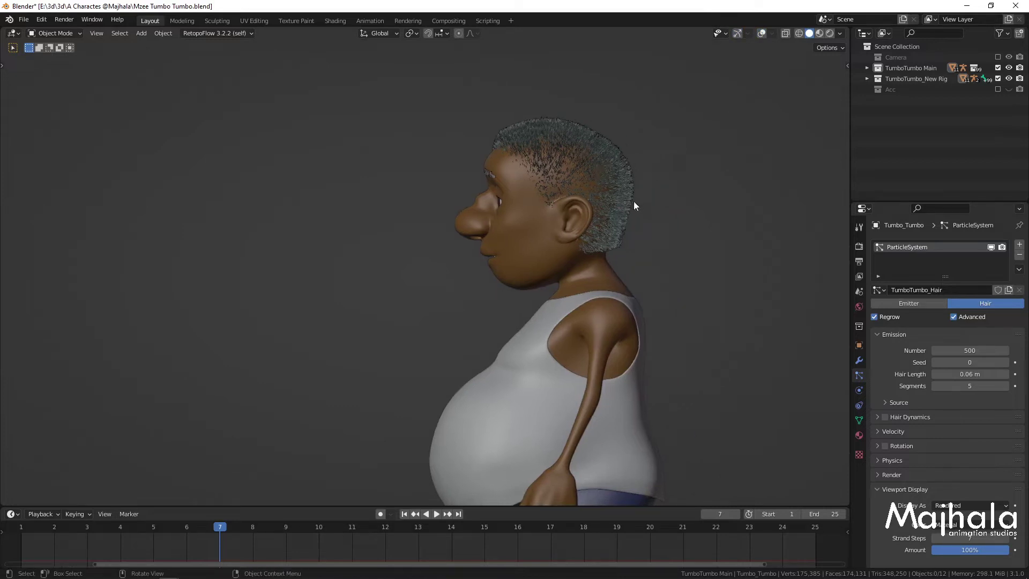
pyautogui.scroll(2, 633, 202)
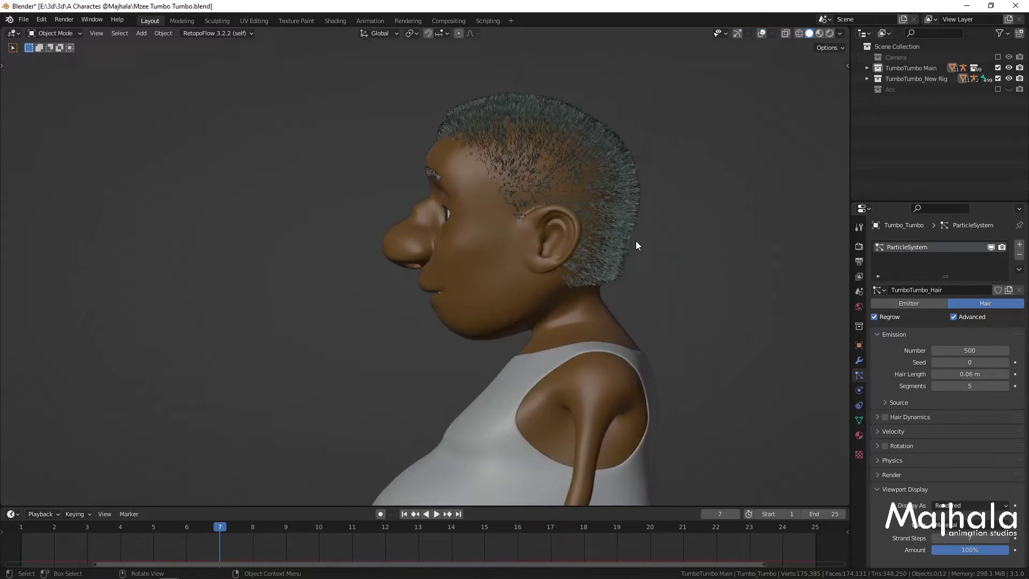
pyautogui.keyDown('shift'); pyautogui.moveTo(668, 246); pyautogui.dragTo(640, 237, button='middle'); pyautogui.keyUp('shift')
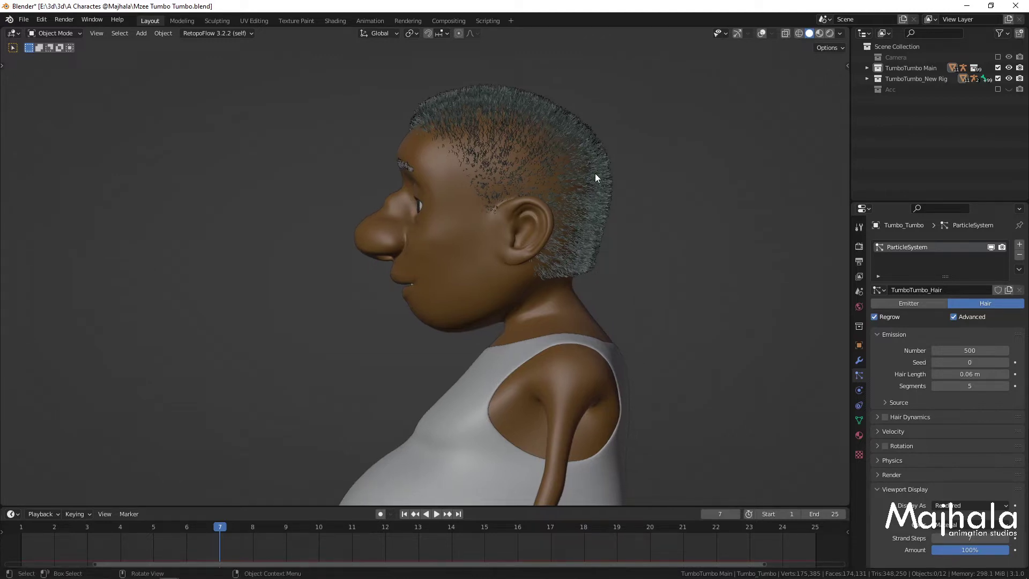
pyautogui.keyDown('shift'); pyautogui.moveTo(651, 235); pyautogui.dragTo(640, 225, button='middle'); pyautogui.keyUp('shift')
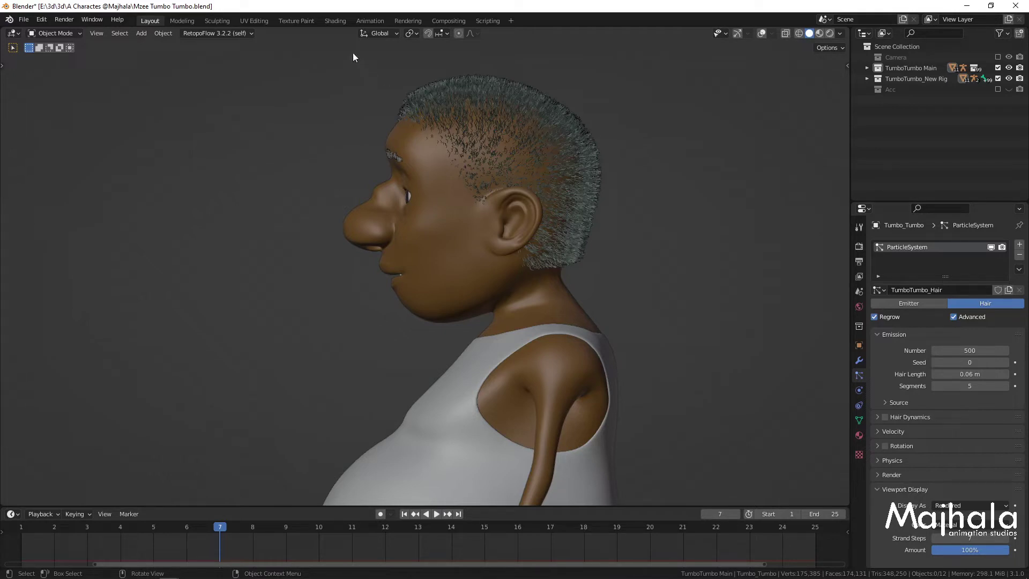
# - In the Shading workspace, add a new material to the character and name it grey Hair
pyautogui.click(337, 21)
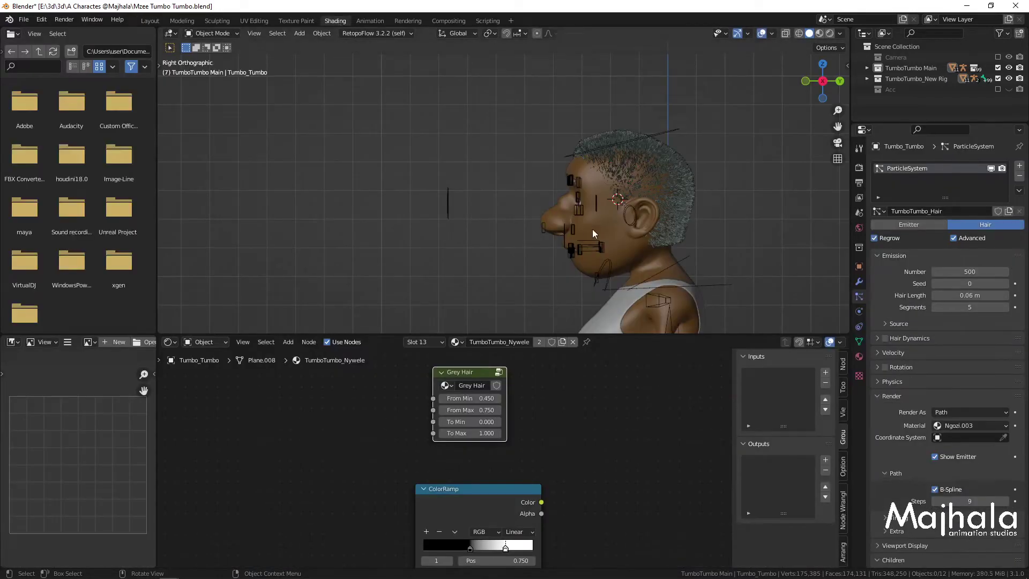
pyautogui.scroll(1, 610, 217)
pyautogui.keyDown('shift'); pyautogui.moveTo(649, 203); pyautogui.dragTo(614, 224, button='middle'); pyautogui.keyUp('shift')
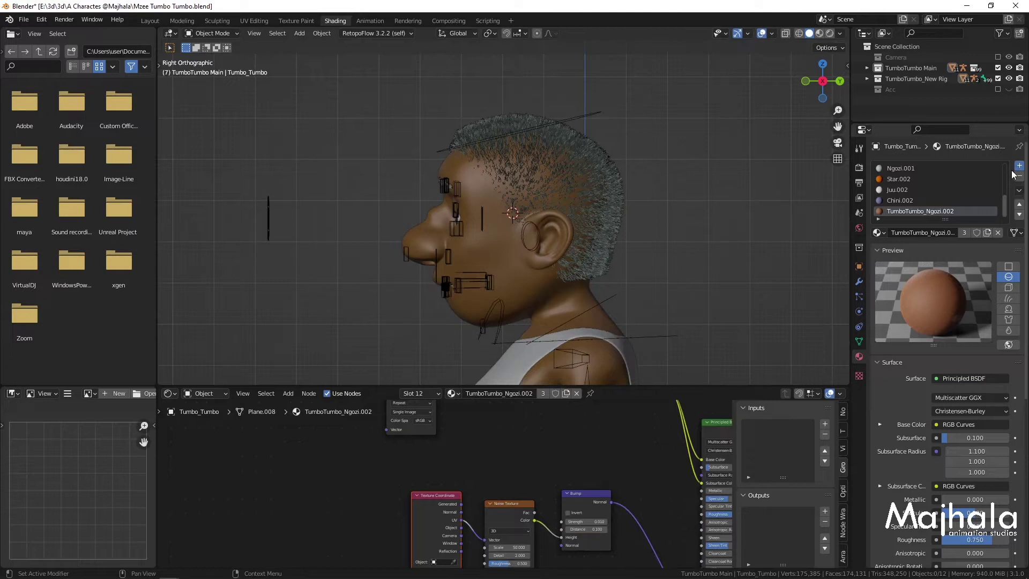
pyautogui.click(1020, 166)
pyautogui.click(921, 233)
pyautogui.doubleClick(929, 232)
pyautogui.write('grey Haur')
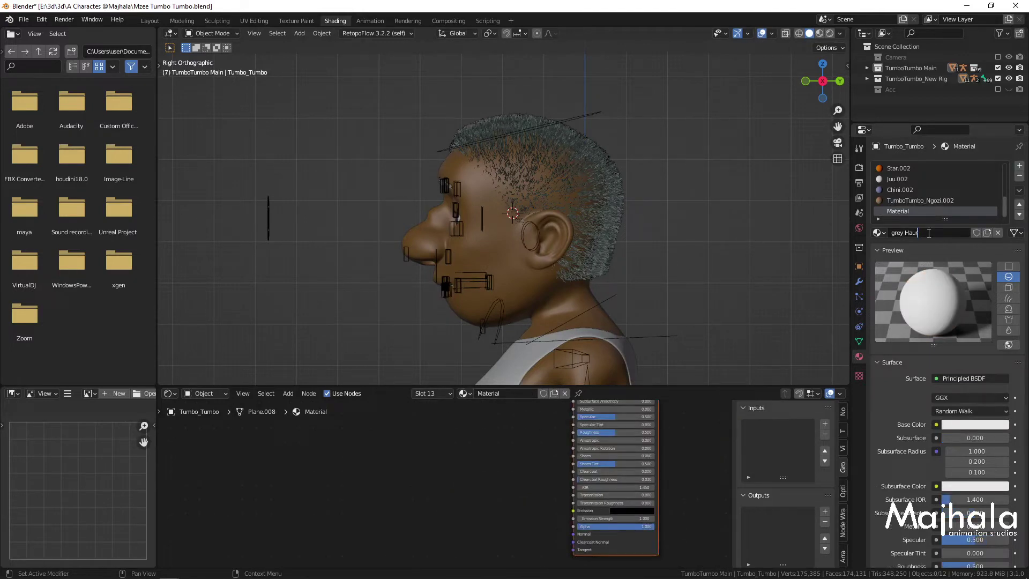
pyautogui.press('BackSpace')
pyautogui.press('BackSpace')
pyautogui.write('ir')
pyautogui.press('Return')
# - Enlarge the node editor area and capitalise the new material's name to Grey Hair
pyautogui.scroll(-2, 536, 423)
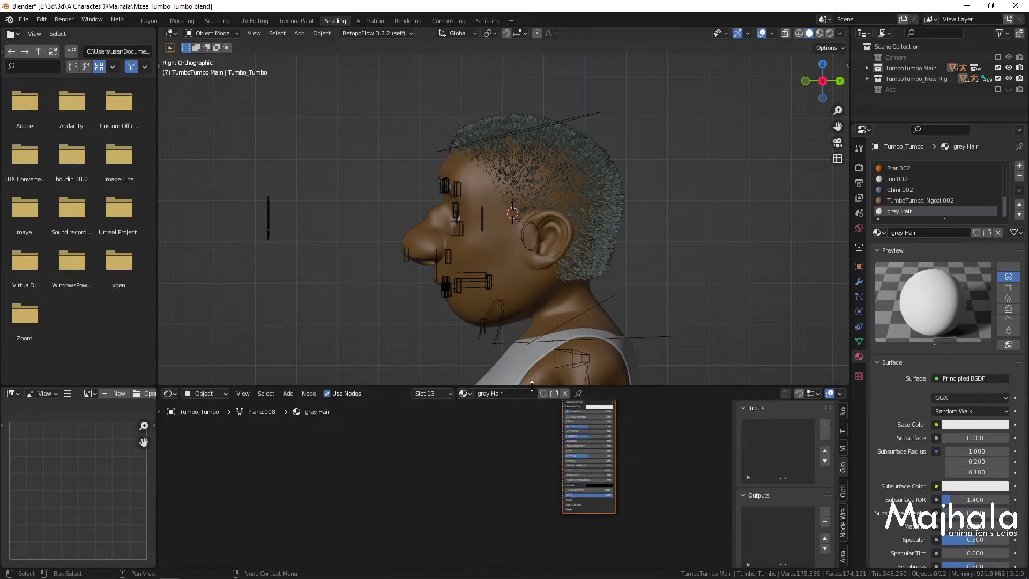
pyautogui.moveTo(532, 386); pyautogui.dragTo(651, 324)
pyautogui.click(899, 232)
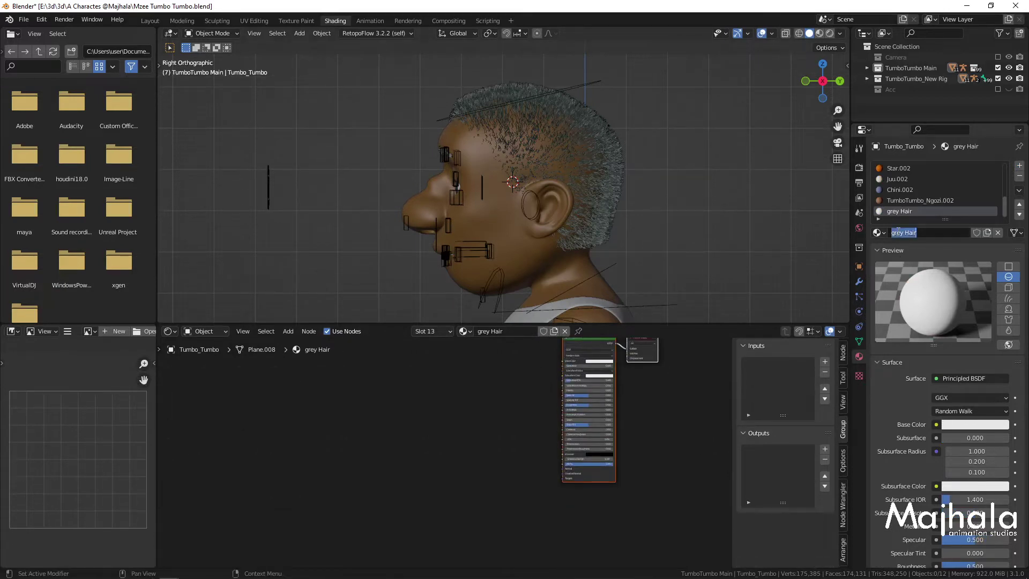
pyautogui.click(898, 232)
pyautogui.press('BackSpace')
pyautogui.write('G')
pyautogui.press('Return')
# - Hide the node editor's sidebar and delete the default Principled BSDF node from the Grey Hair material
pyautogui.scroll(-3, 521, 371)
pyautogui.moveTo(500, 372); pyautogui.dragTo(477, 402, button='middle')
pyautogui.scroll(4, 479, 394)
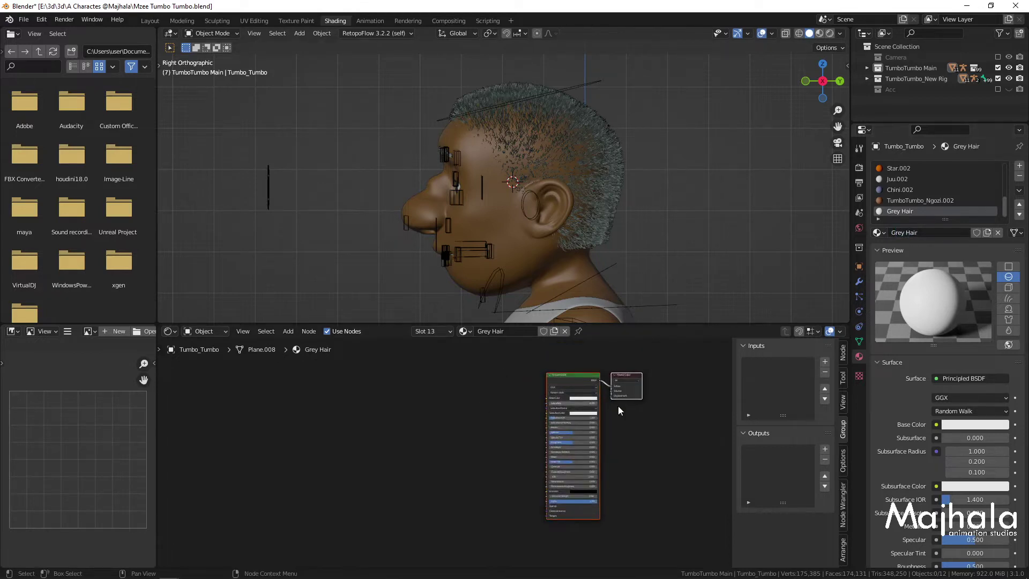
pyautogui.press('n')
pyautogui.scroll(3, 578, 383)
pyautogui.moveTo(579, 384); pyautogui.dragTo(528, 381, button='middle')
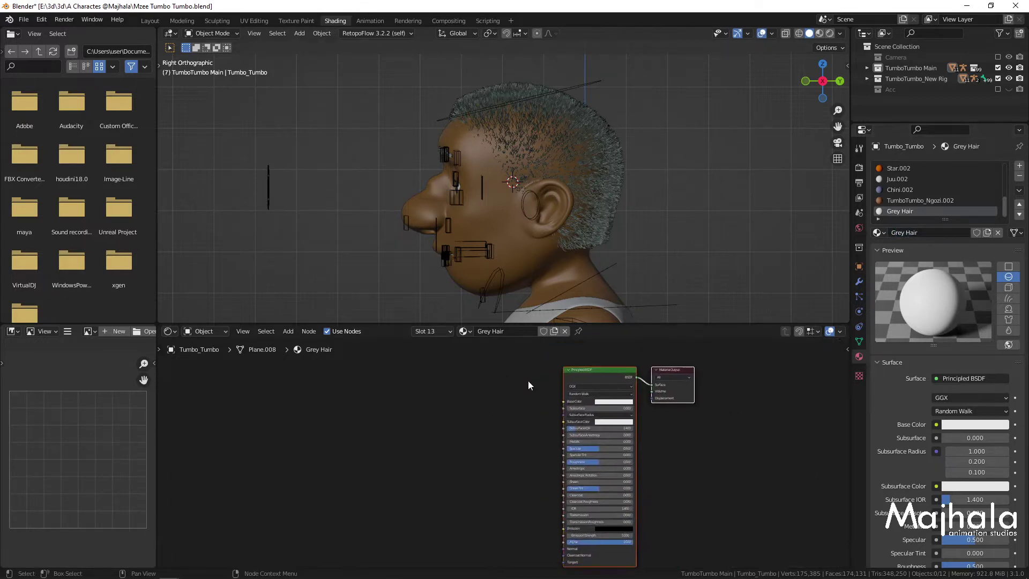
pyautogui.click(586, 374)
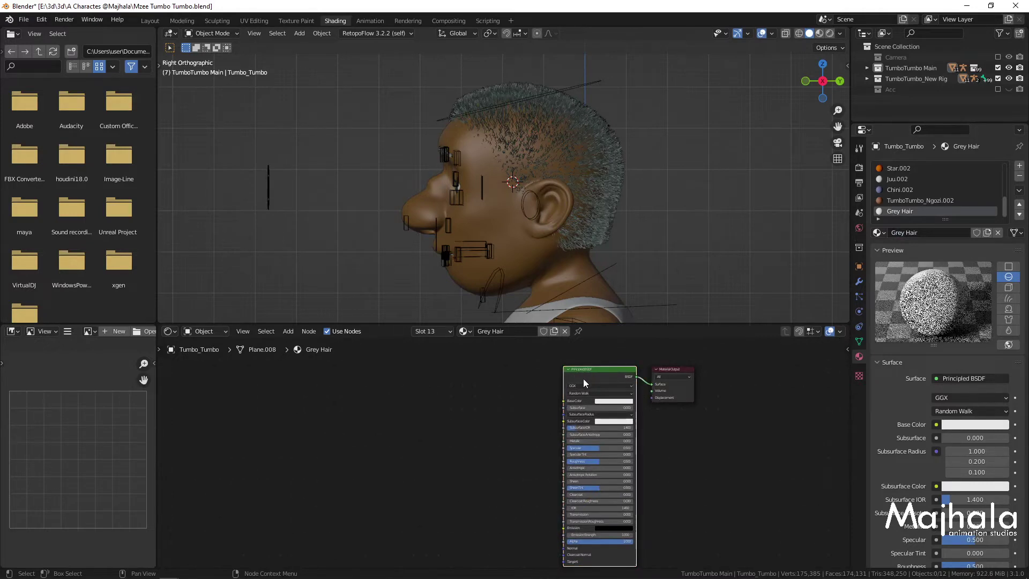
pyautogui.press('x')
# - Add a Principled Hair BSDF shader node and place it before the Material Output node
pyautogui.scroll(1, 456, 415)
pyautogui.hotkey('shift', 'a')
pyautogui.moveTo(416, 429)
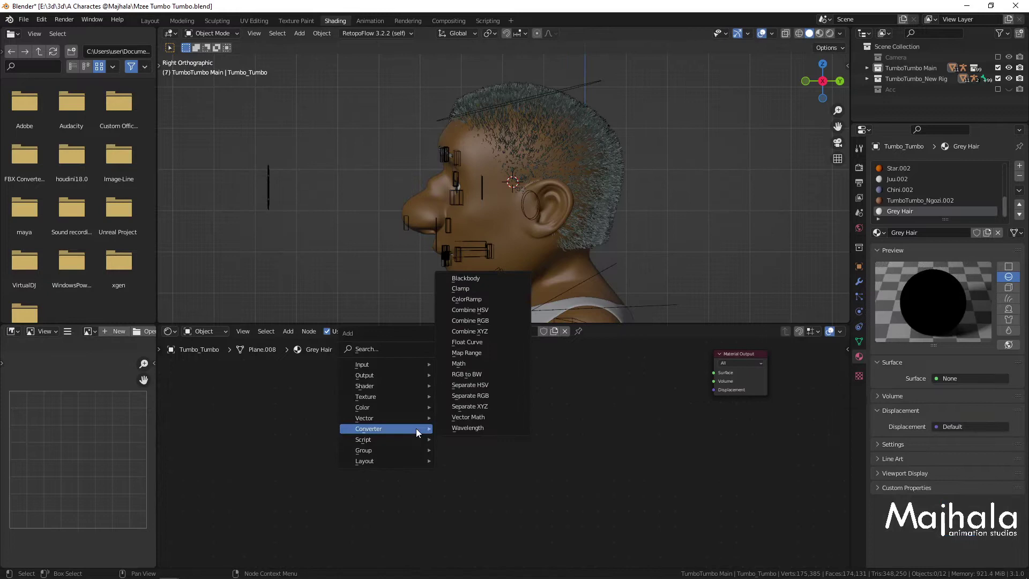
pyautogui.moveTo(382, 386)
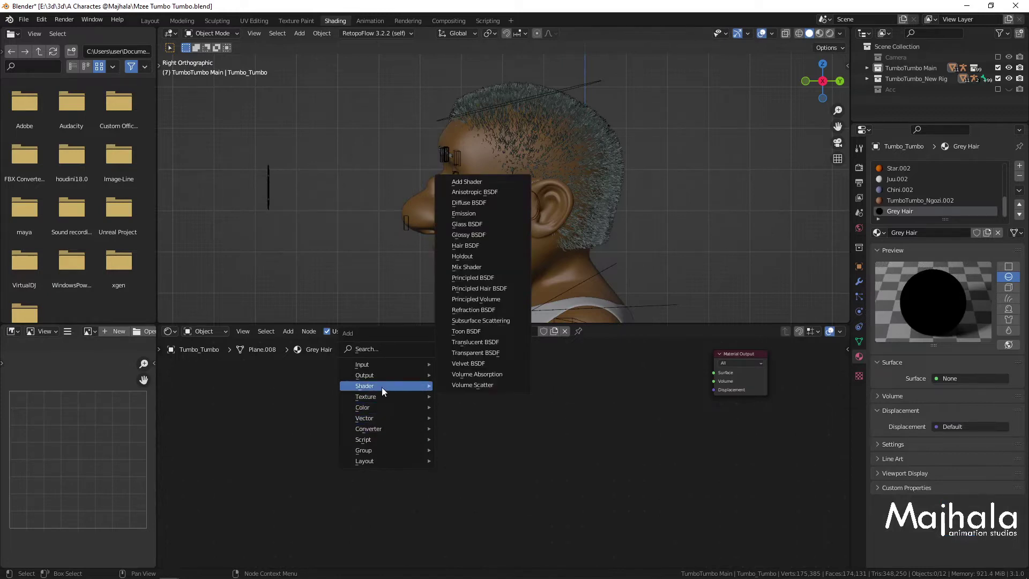
pyautogui.click(484, 289)
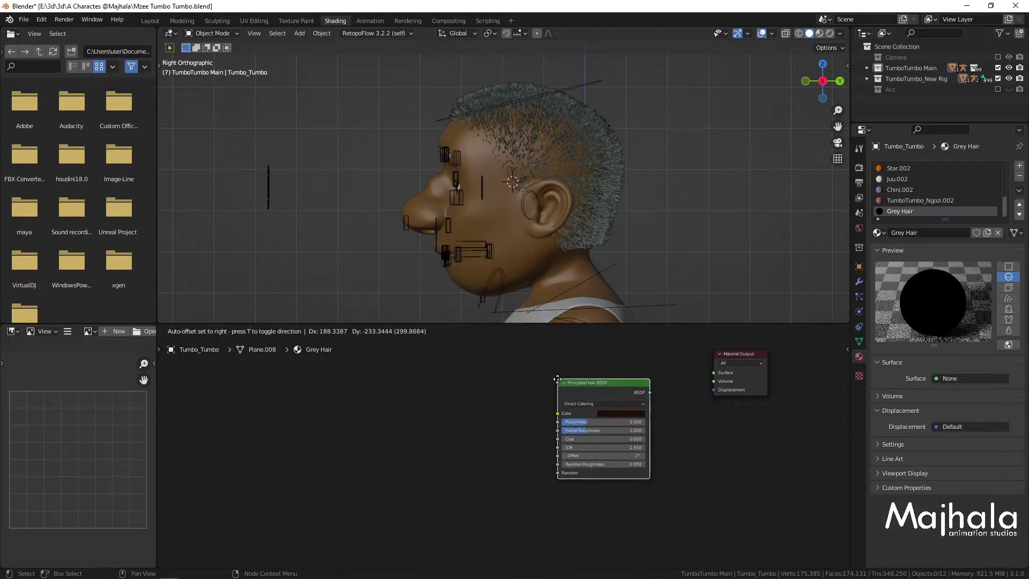
pyautogui.click(568, 395)
# - Connect the Principled Hair BSDF output to the Surface input of the Material Output, keeping Direct Coloring
pyautogui.scroll(1, 551, 403)
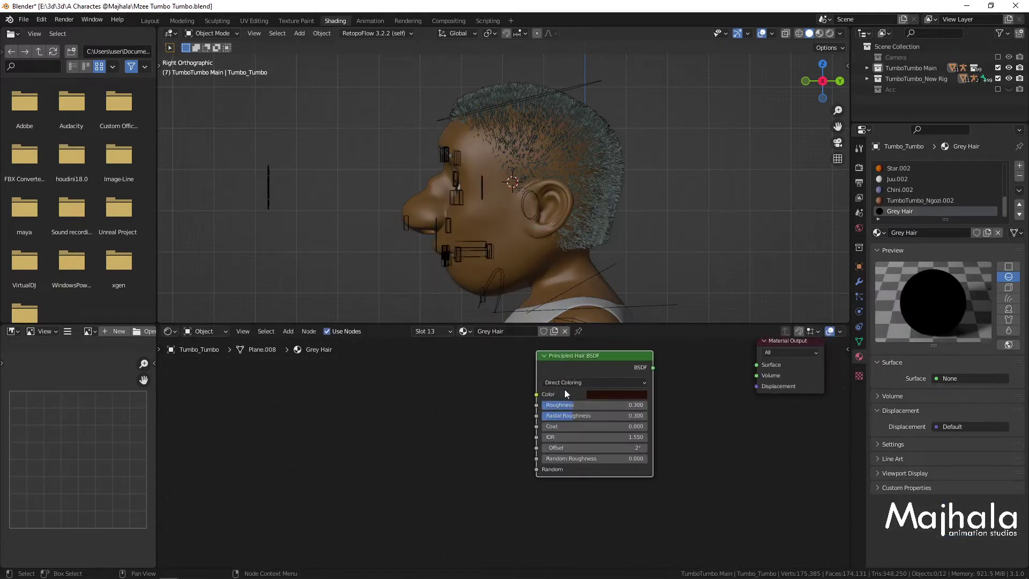
pyautogui.click(563, 382)
pyautogui.click(662, 377)
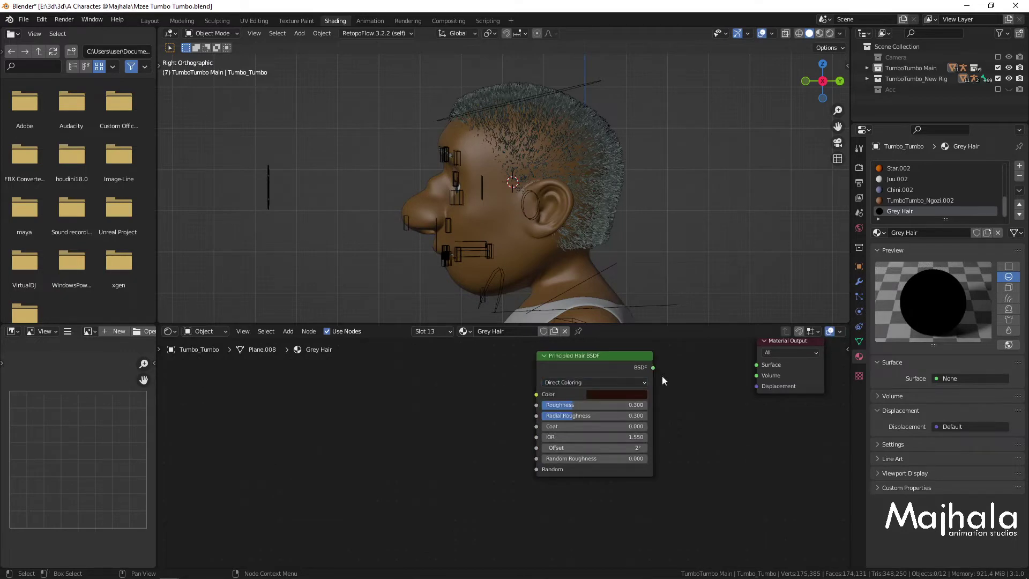
pyautogui.moveTo(655, 371); pyautogui.dragTo(767, 368)
pyautogui.press('Escape')
pyautogui.scroll(-2, 697, 448)
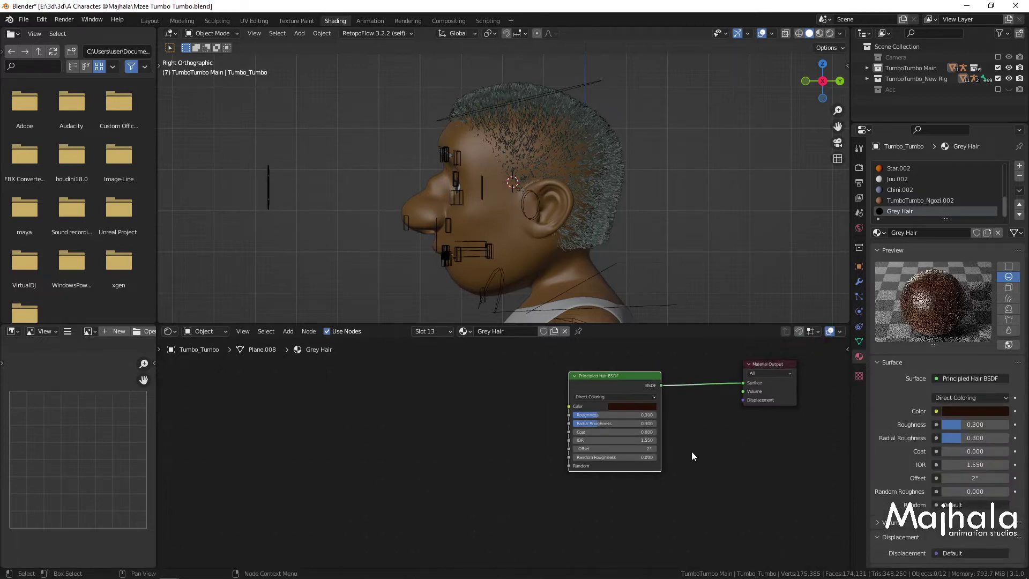
pyautogui.moveTo(408, 406); pyautogui.dragTo(439, 423, button='middle')
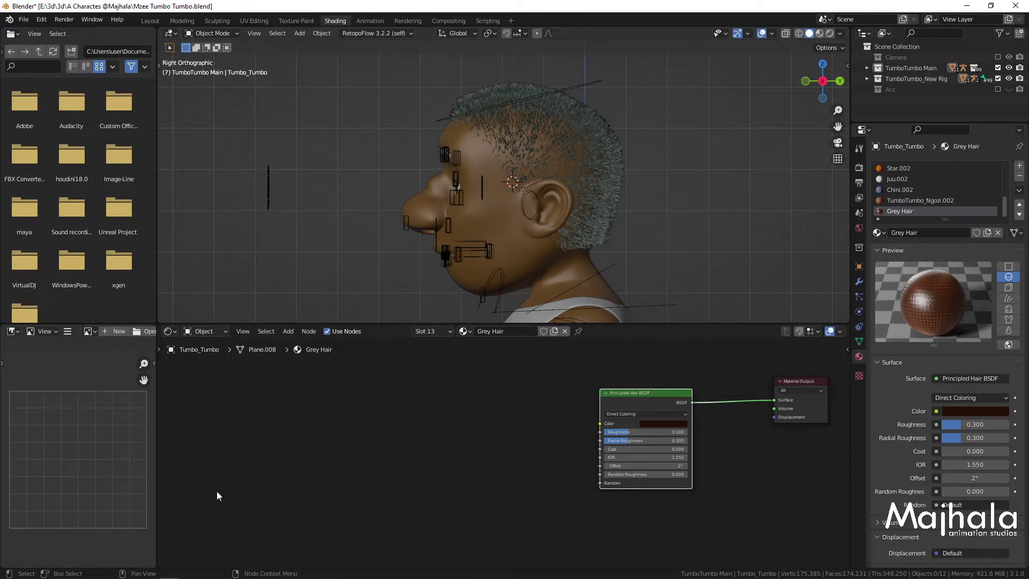
# - Switch to the Chrome browser and search Google Images for "grey hair old"
pyautogui.click(93, 572)
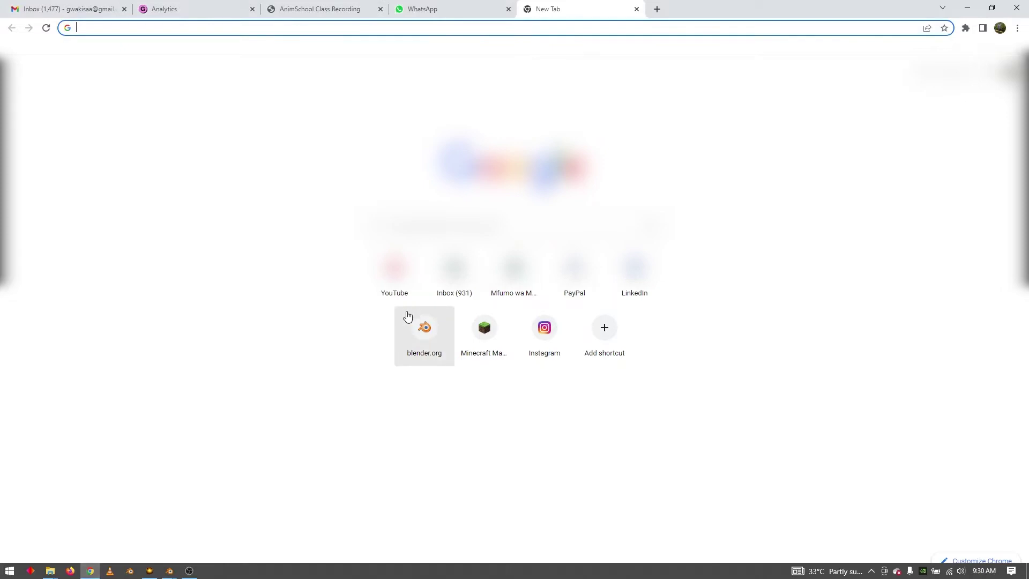
pyautogui.click(592, 28)
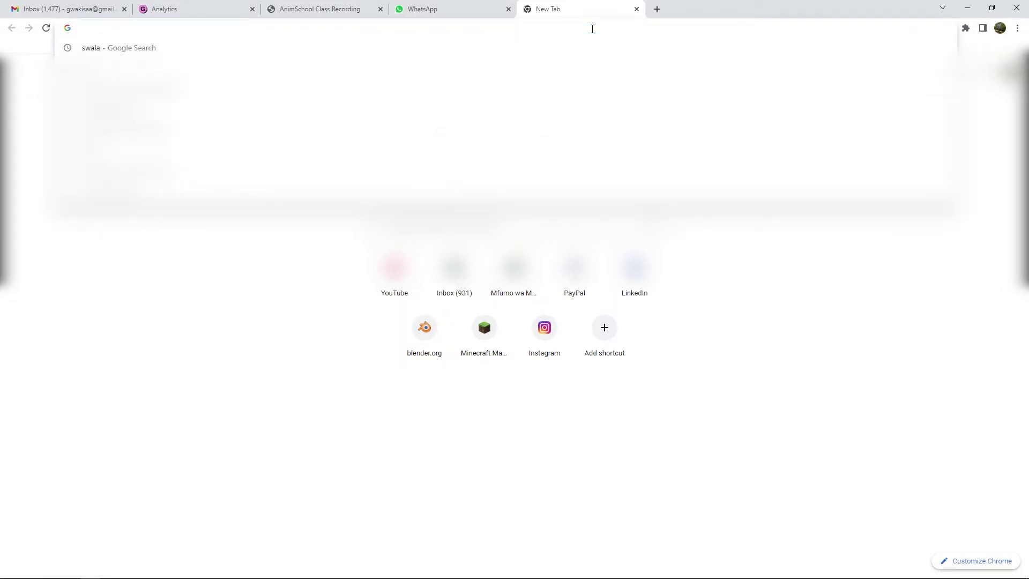
pyautogui.write('gr')
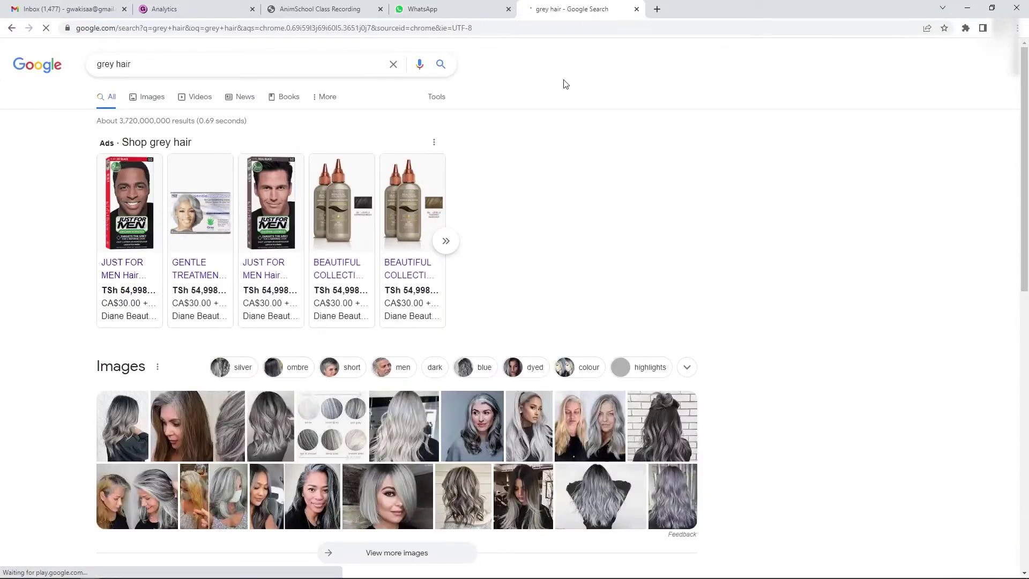
pyautogui.click(155, 64)
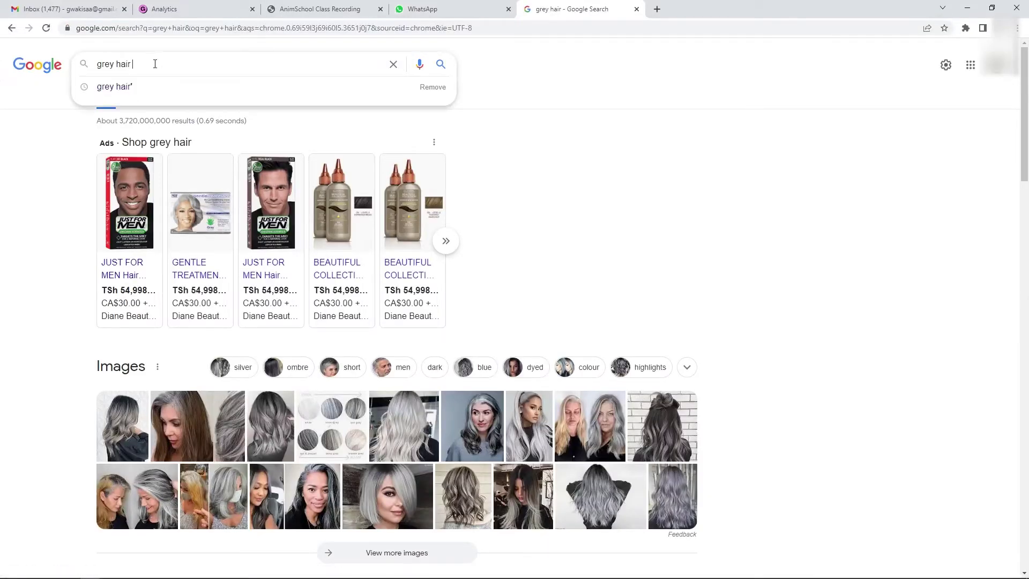
pyautogui.write('olfd')
pyautogui.press('Return')
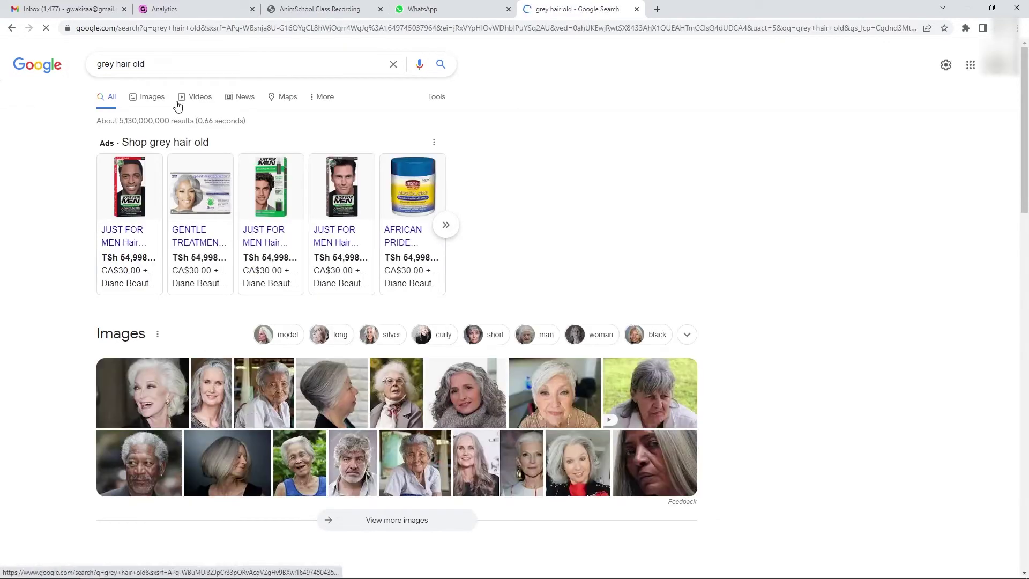
pyautogui.click(156, 98)
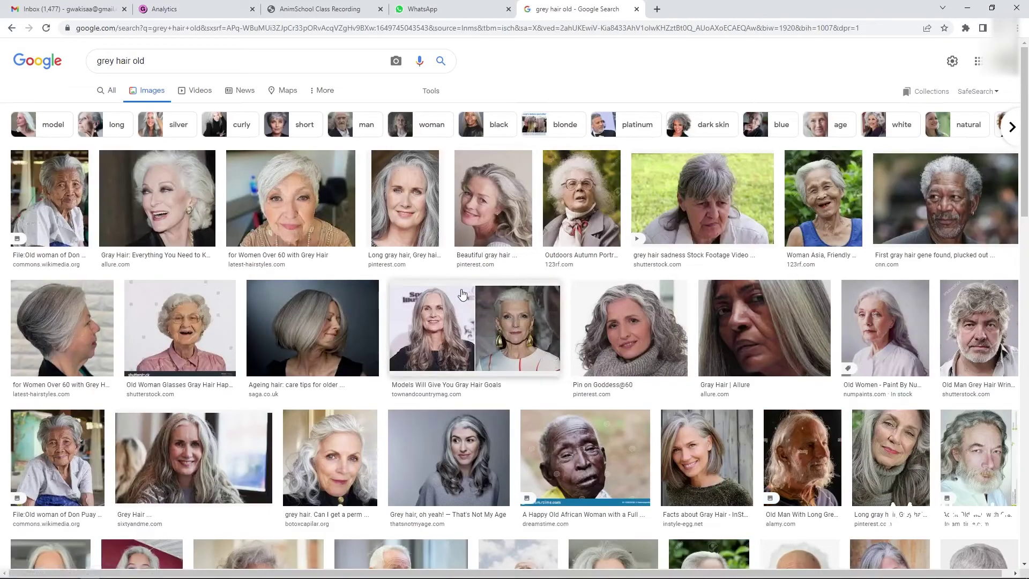
# - Open four grey hair reference photos from the cnn.com, allure.com, latest-hairstyles.com and commons.wikimedia.org results in new tabs
pyautogui.rightClick(904, 201)
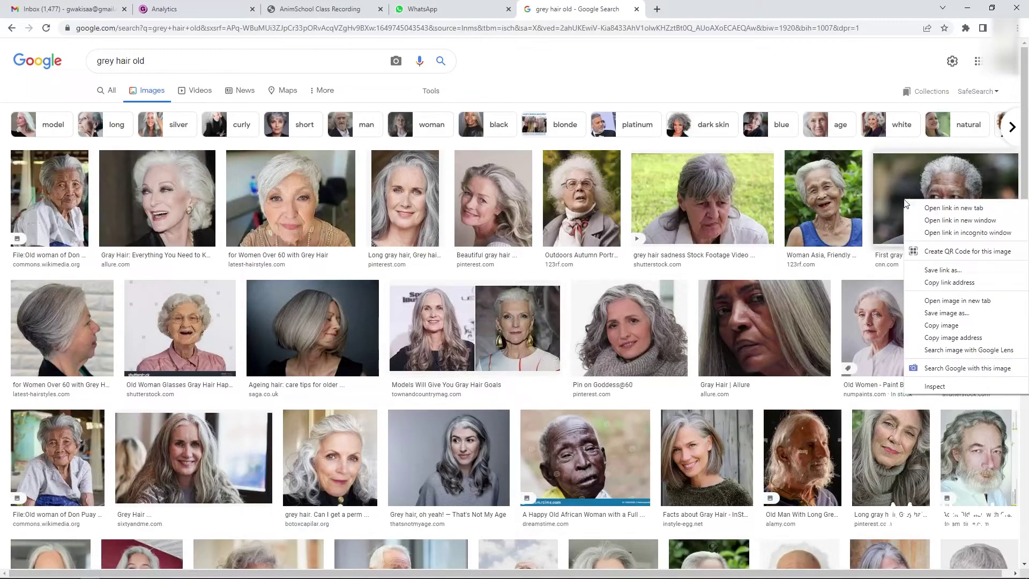
pyautogui.click(953, 208)
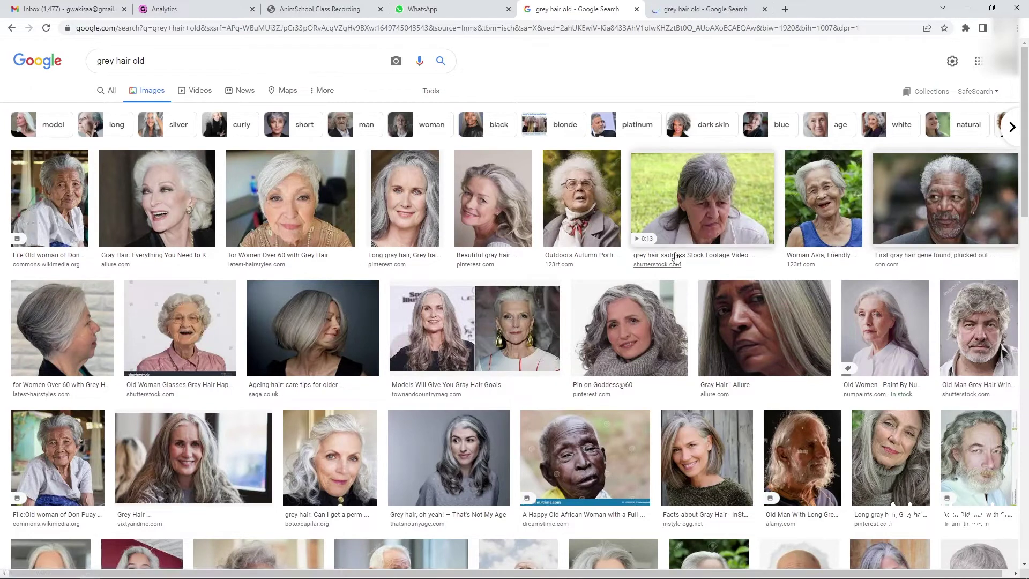
pyautogui.rightClick(775, 313)
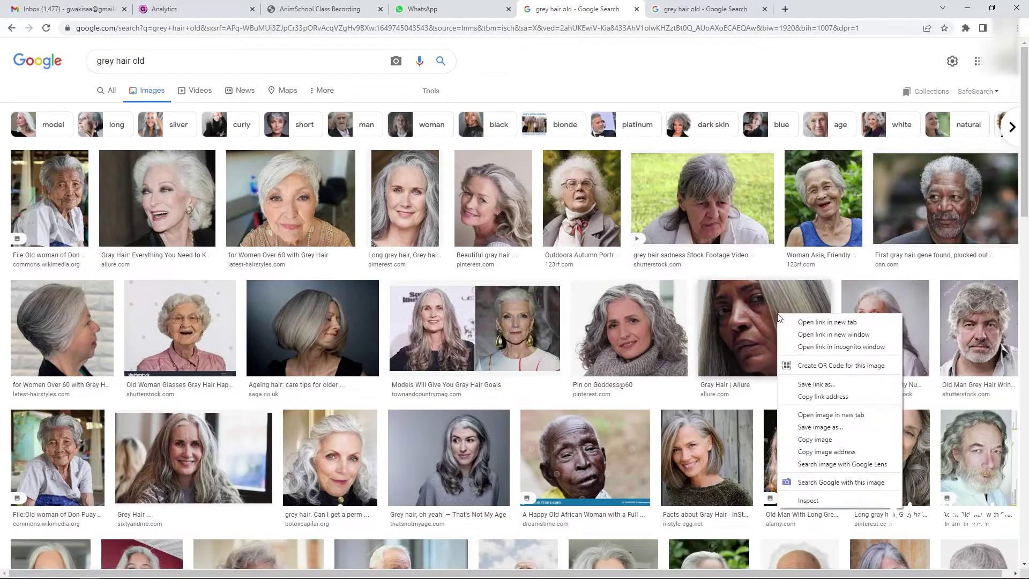
pyautogui.click(792, 325)
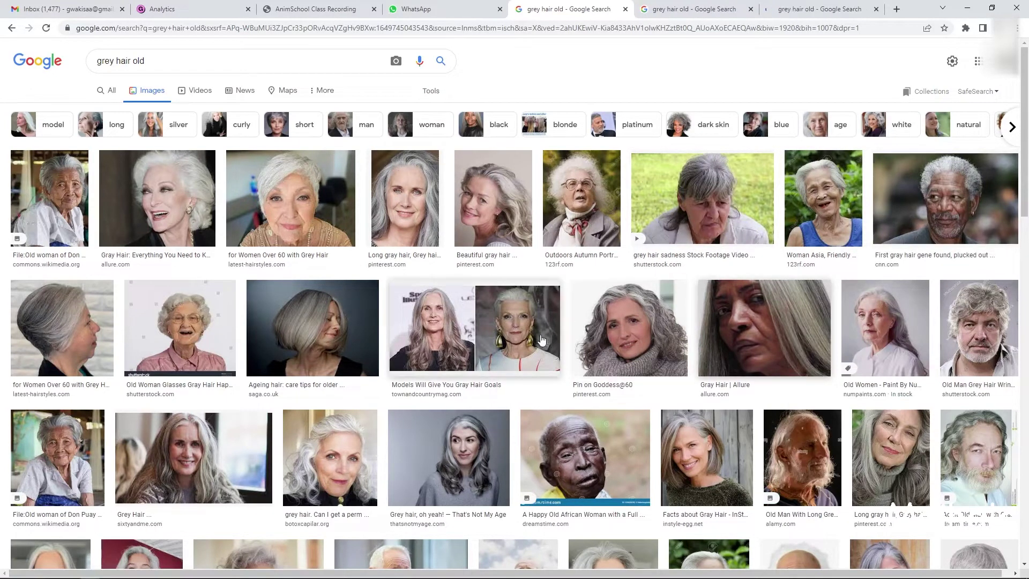
pyautogui.rightClick(40, 317)
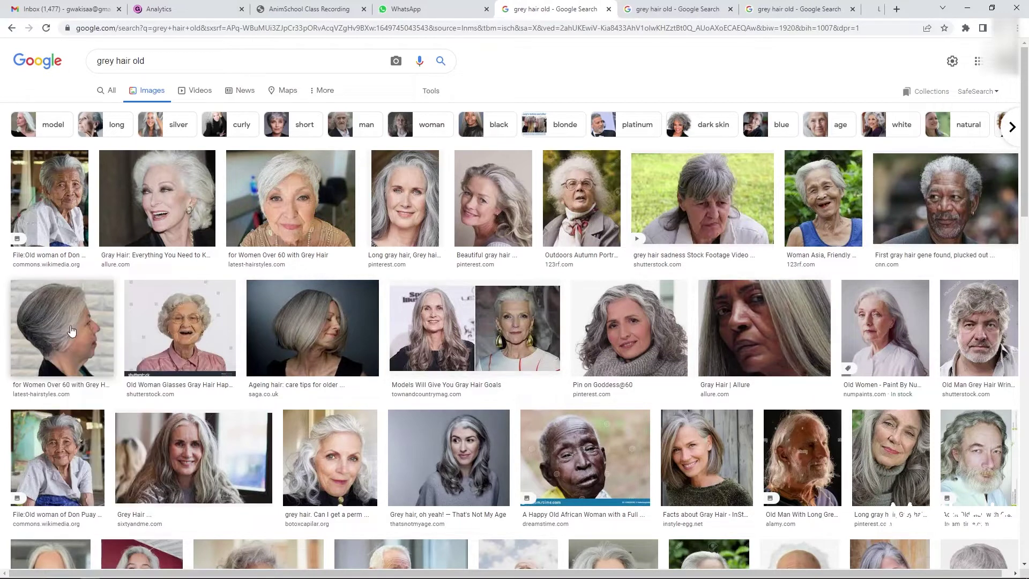
pyautogui.click(71, 328)
pyautogui.rightClick(52, 159)
pyautogui.click(75, 172)
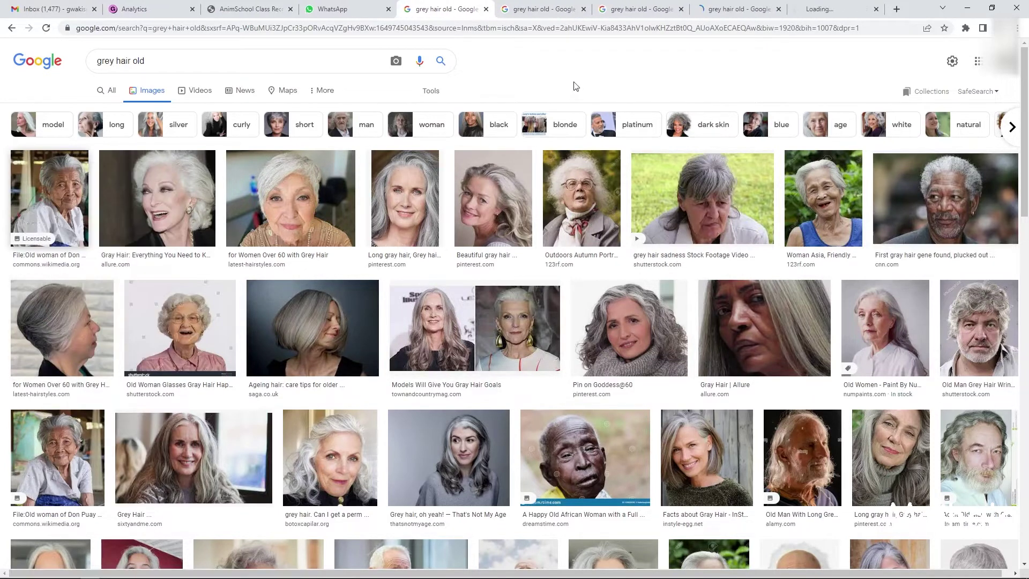
# - View the CNN grey hair photo and open its related harlemhubris.blogspot.com photo in a new tab
pyautogui.click(530, 9)
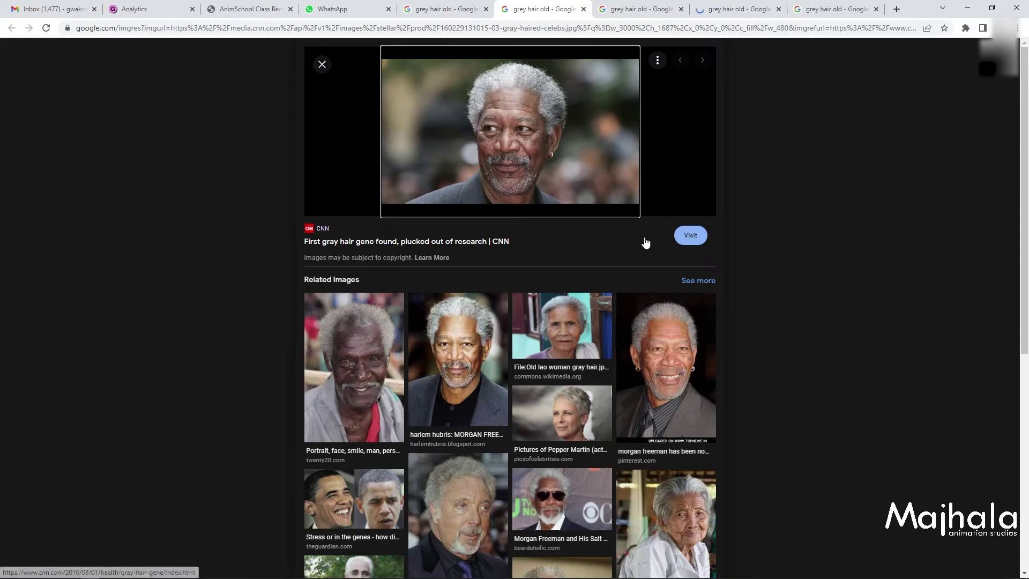
pyautogui.click(676, 365)
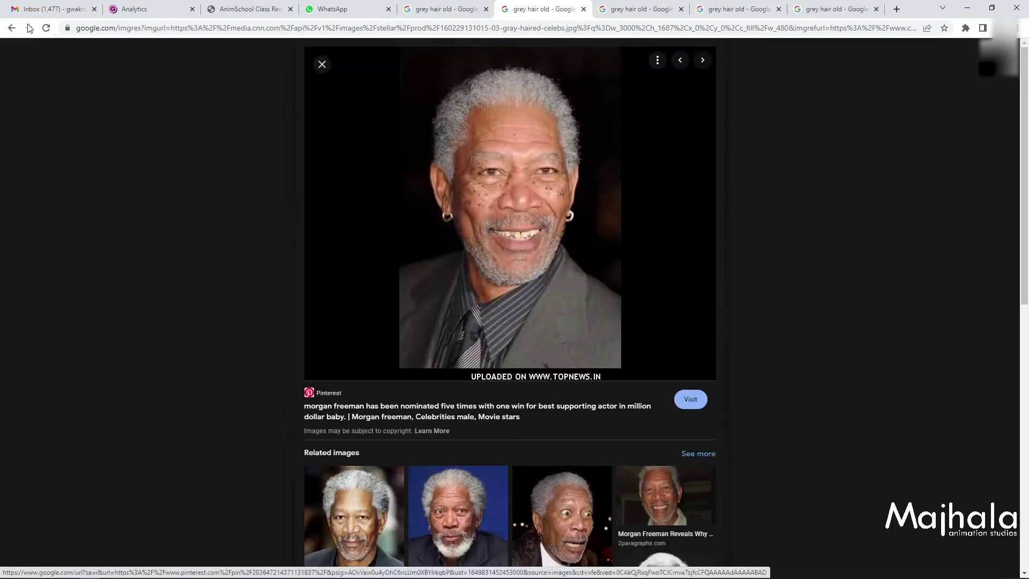
pyautogui.click(11, 28)
pyautogui.scroll(-3, 600, 269)
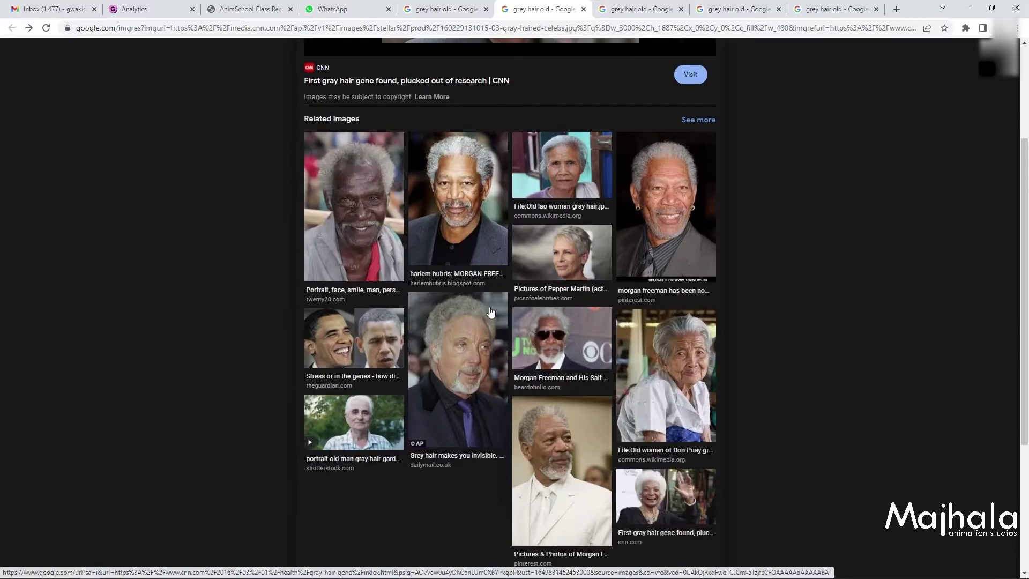
pyautogui.rightClick(455, 214)
pyautogui.click(483, 222)
pyautogui.scroll(3, 611, 278)
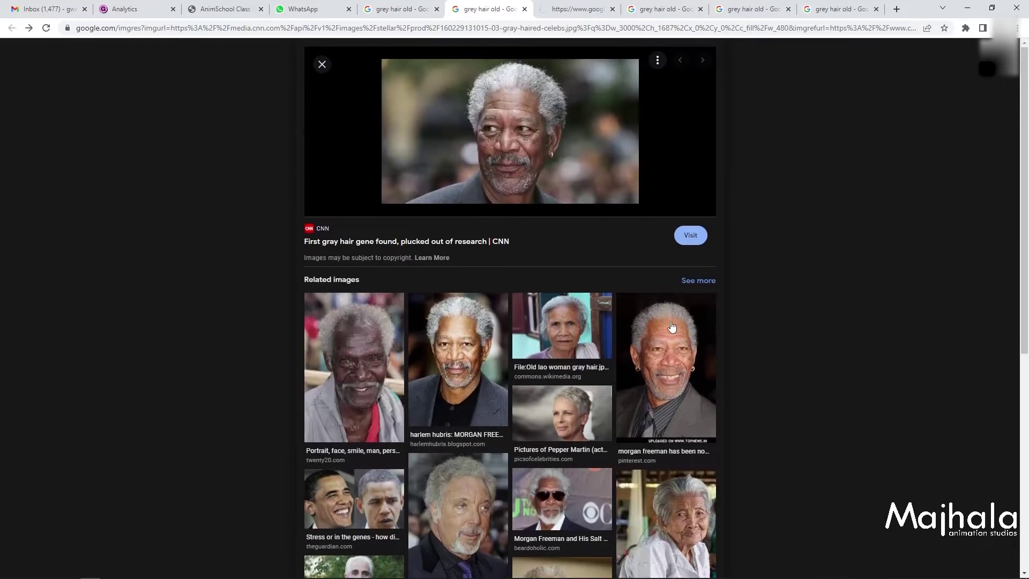
# - Examine the hair in the enlarged Pinterest portrait and in the harlemhubris.blogspot.com photo with its related images
pyautogui.click(675, 354)
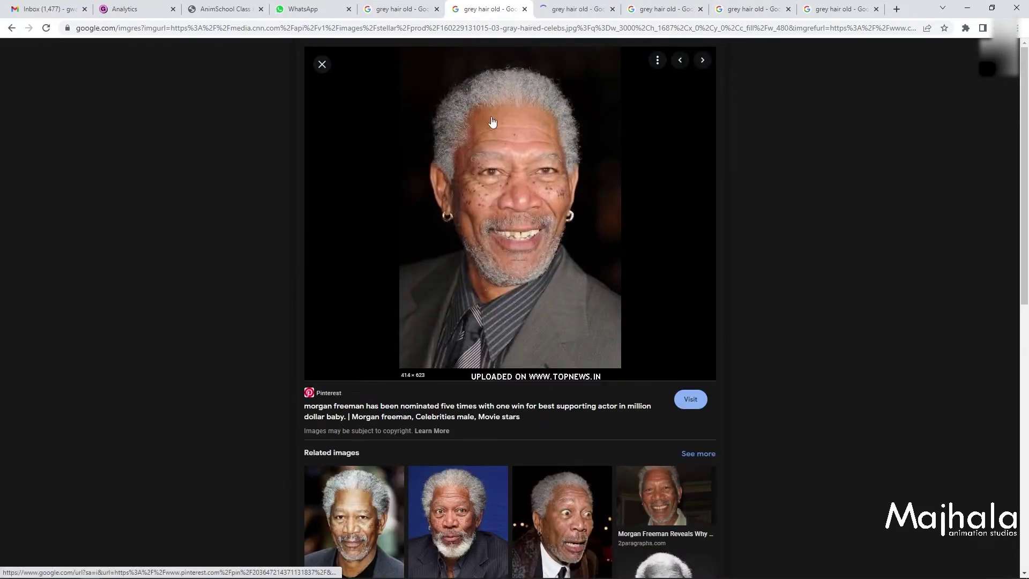
pyautogui.keyDown('ctrl'); pyautogui.scroll(3, 517, 153); pyautogui.keyUp('ctrl')
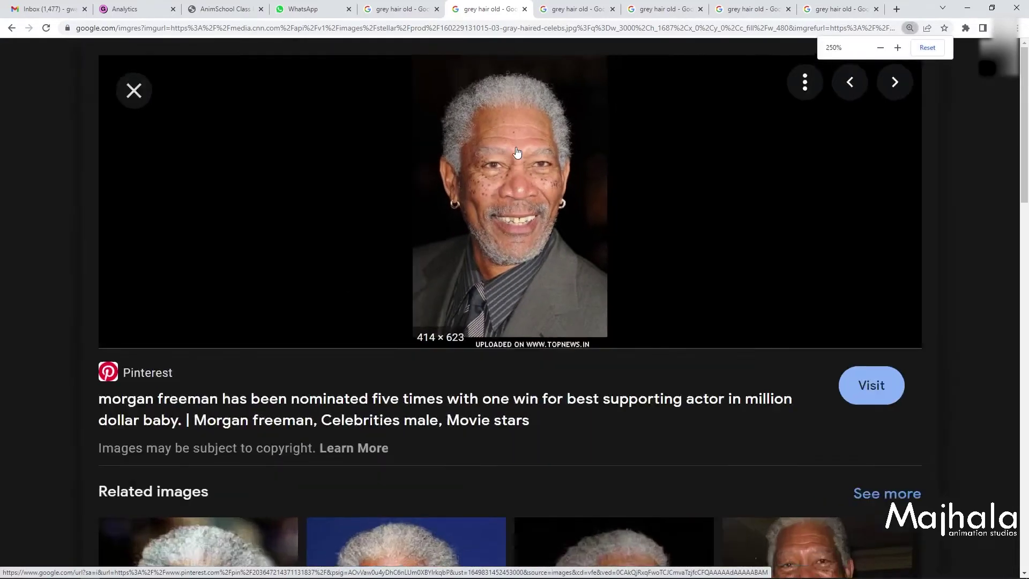
pyautogui.keyDown('ctrl'); pyautogui.scroll(-1, 517, 152); pyautogui.keyUp('ctrl')
pyautogui.keyDown('ctrl'); pyautogui.scroll(-2, 518, 152); pyautogui.keyUp('ctrl')
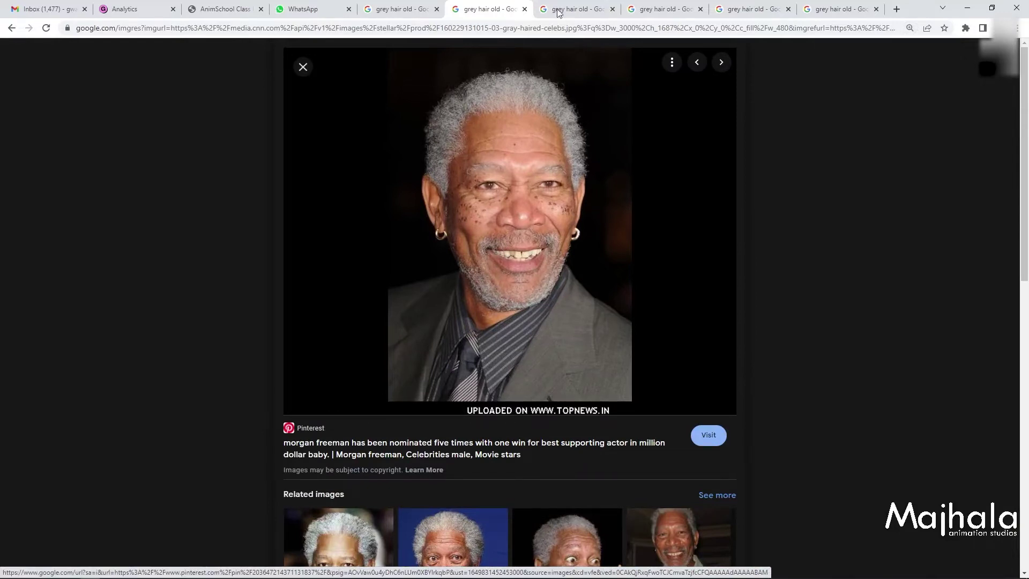
pyautogui.hotkey('ctrl', 'Tab')
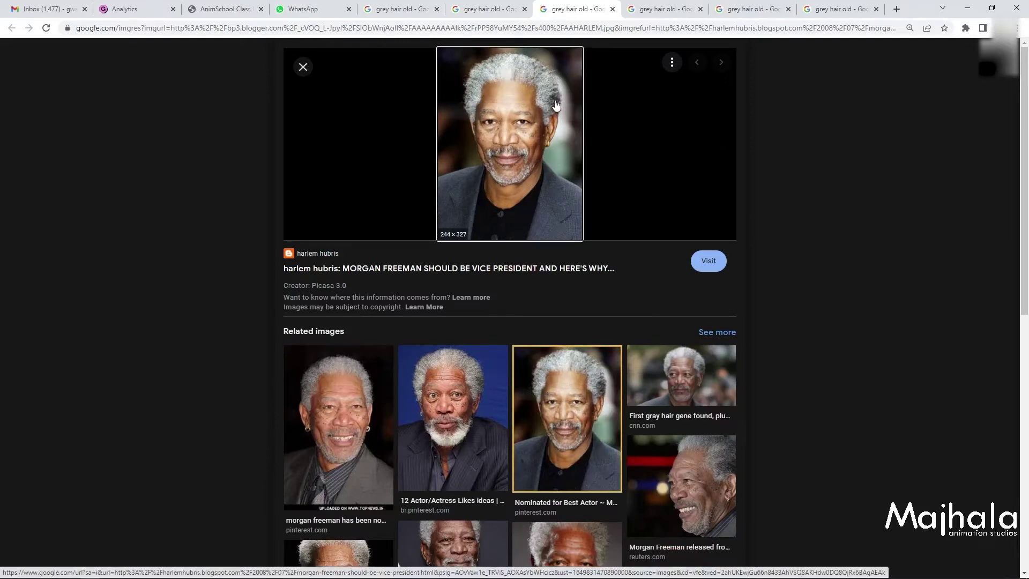
pyautogui.scroll(-4, 507, 382)
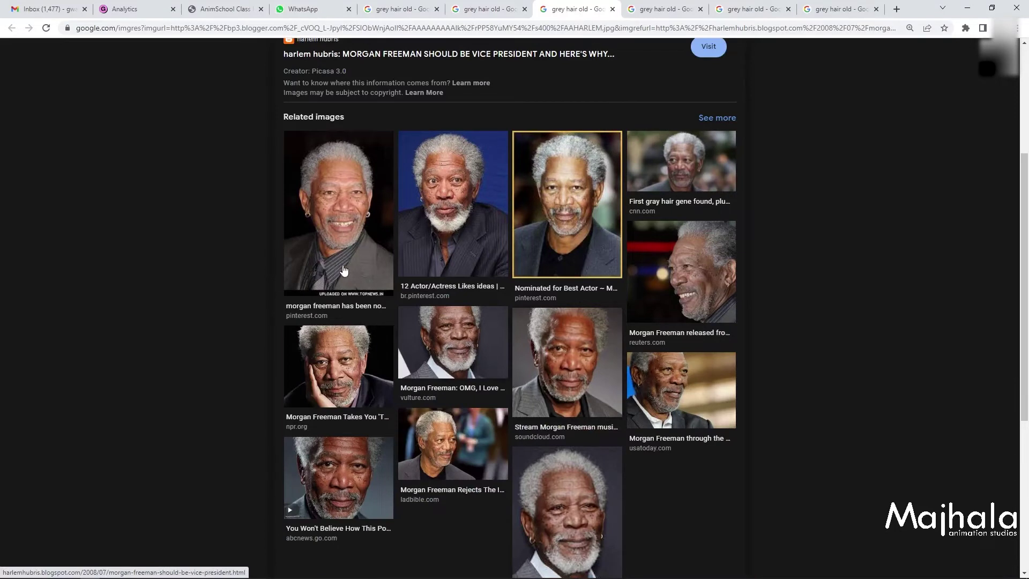
# - Examine the grey hair tones in the Allure, Latest-Hairstyles.com and Wikimedia Commons reference photos
pyautogui.click(659, 9)
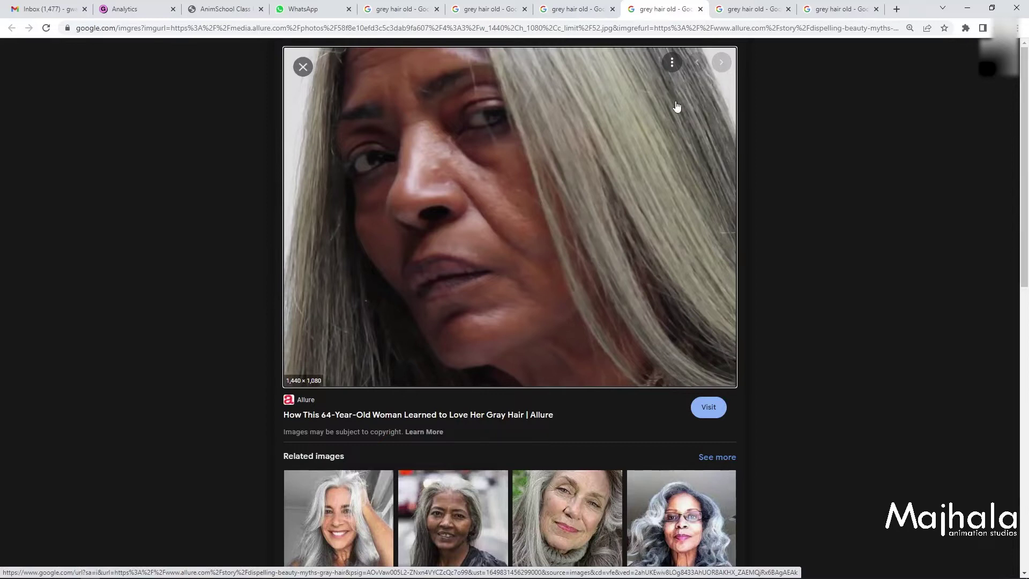
pyautogui.hotkey('ctrl', 'Tab')
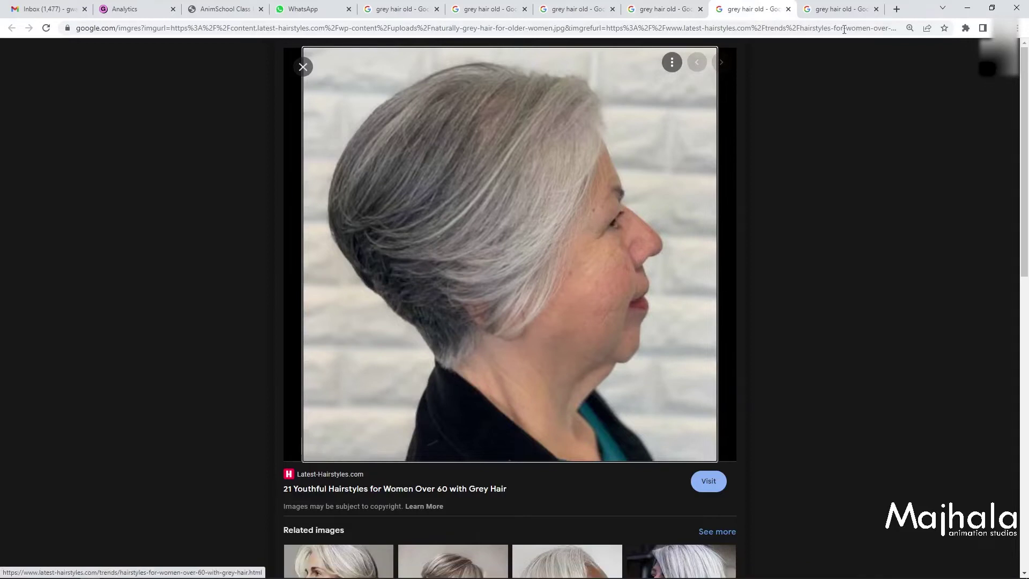
pyautogui.click(843, 11)
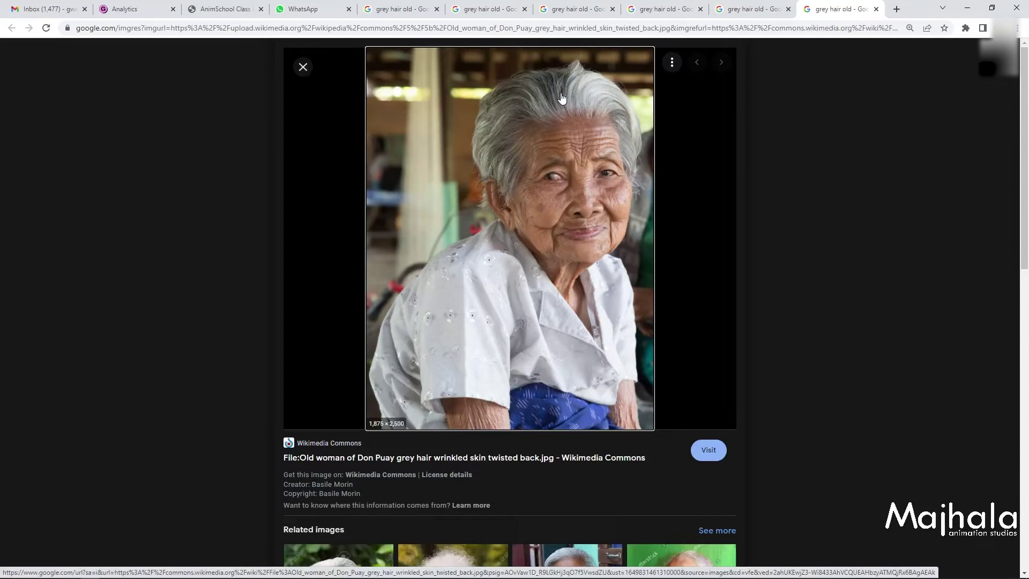
pyautogui.scroll(-5, 625, 258)
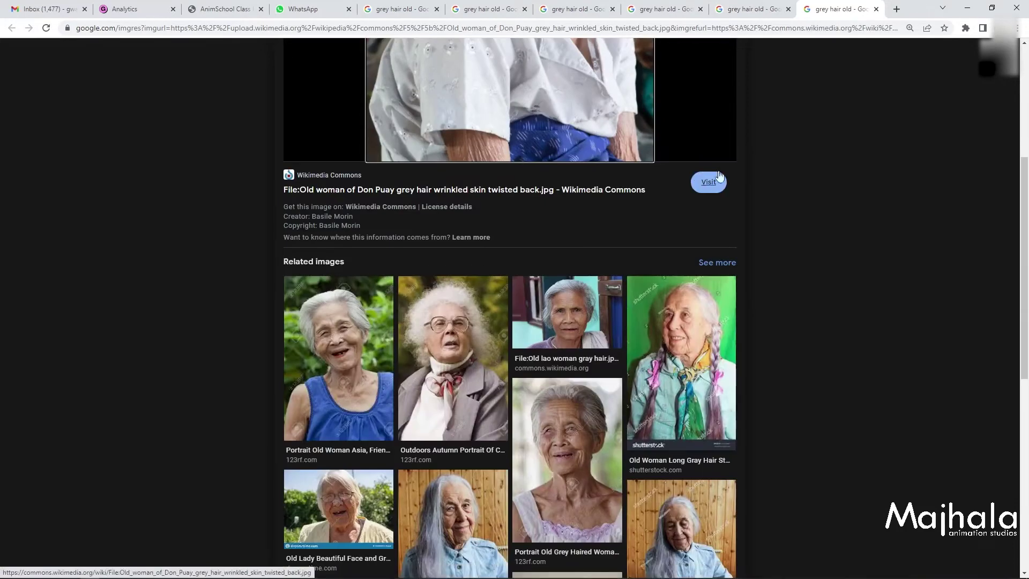
pyautogui.scroll(5, 697, 210)
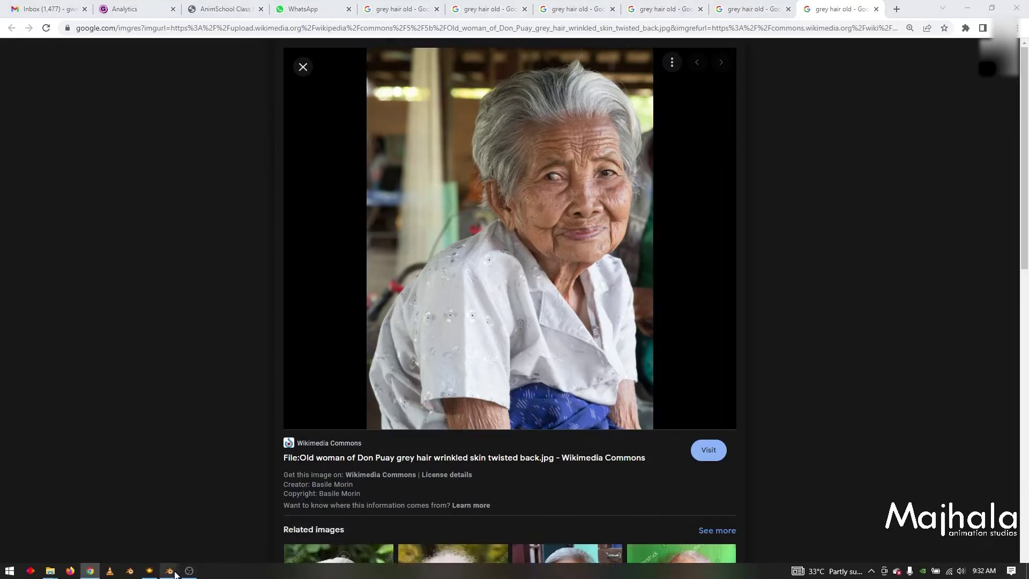
# - Switch to Blender, add a ColorRamp node and connect its Color output to the Color input of the Principled Hair BSDF
pyautogui.moveTo(169, 570)
pyautogui.click(219, 528)
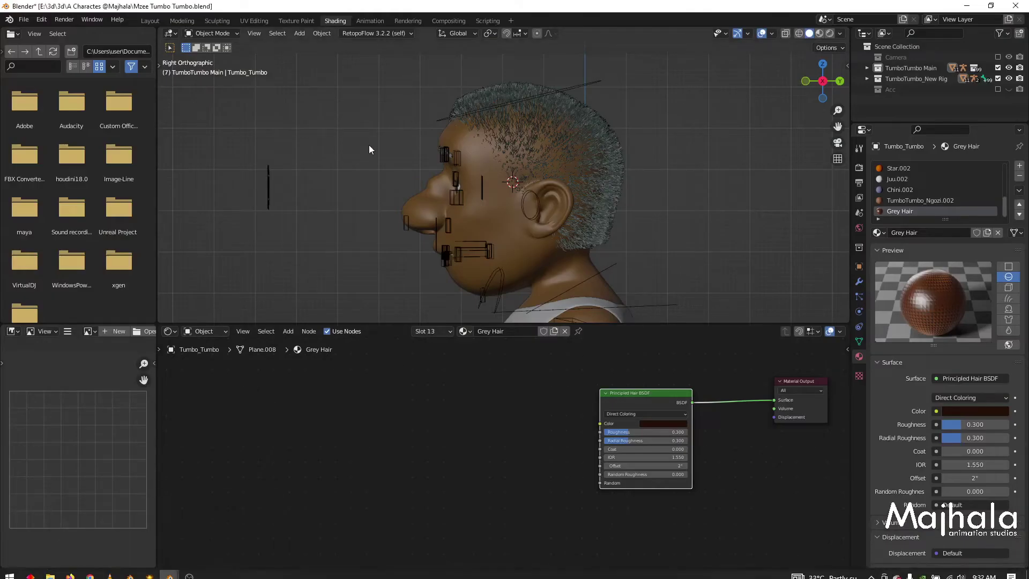
pyautogui.scroll(-2, 463, 212)
pyautogui.scroll(2, 552, 214)
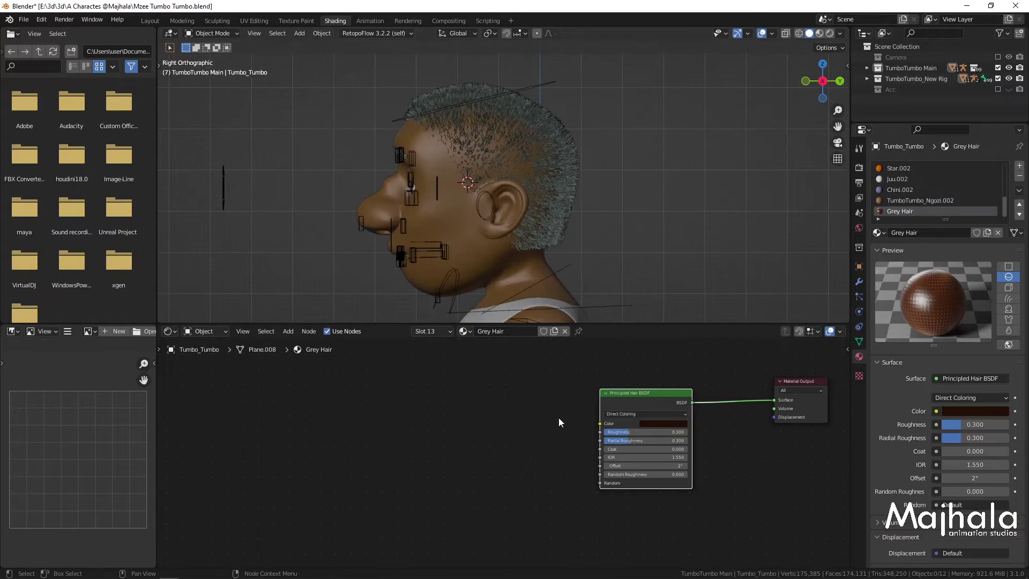
pyautogui.moveTo(550, 426); pyautogui.dragTo(498, 430, button='middle')
pyautogui.scroll(4, 532, 439)
pyautogui.moveTo(445, 460); pyautogui.dragTo(478, 464, button='middle')
pyautogui.hotkey('shift', 'a')
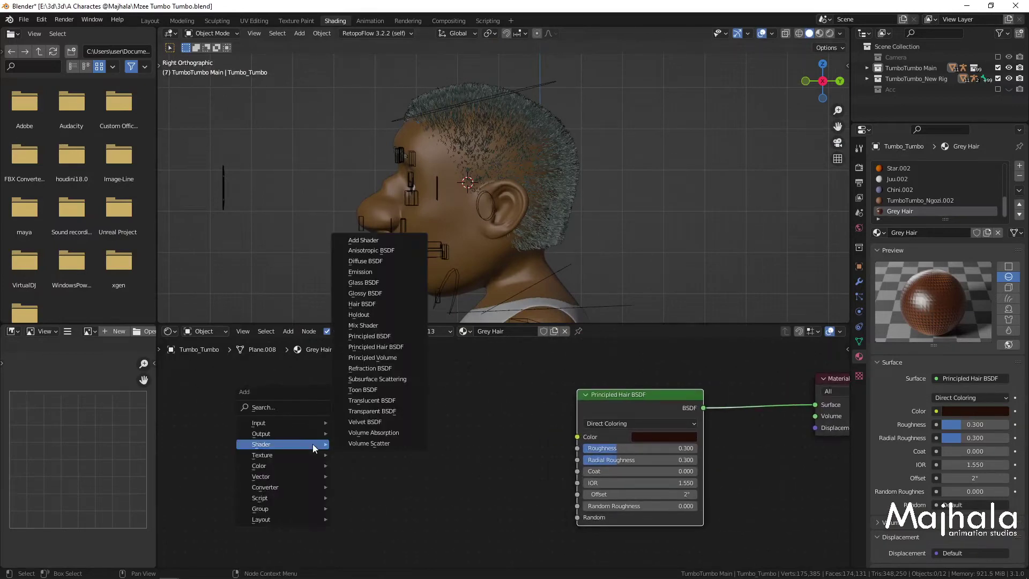
pyautogui.moveTo(284, 462)
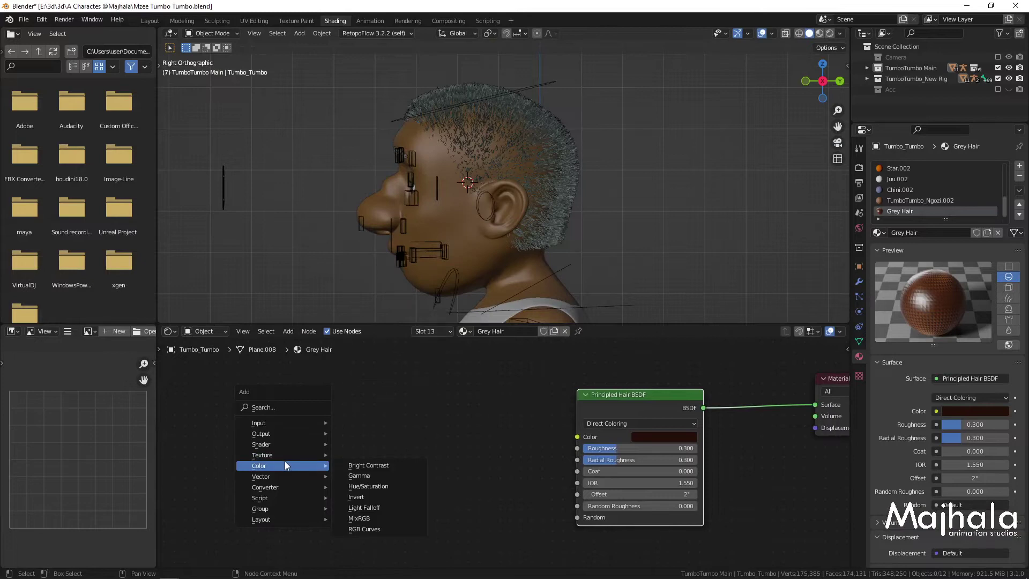
pyautogui.moveTo(275, 486)
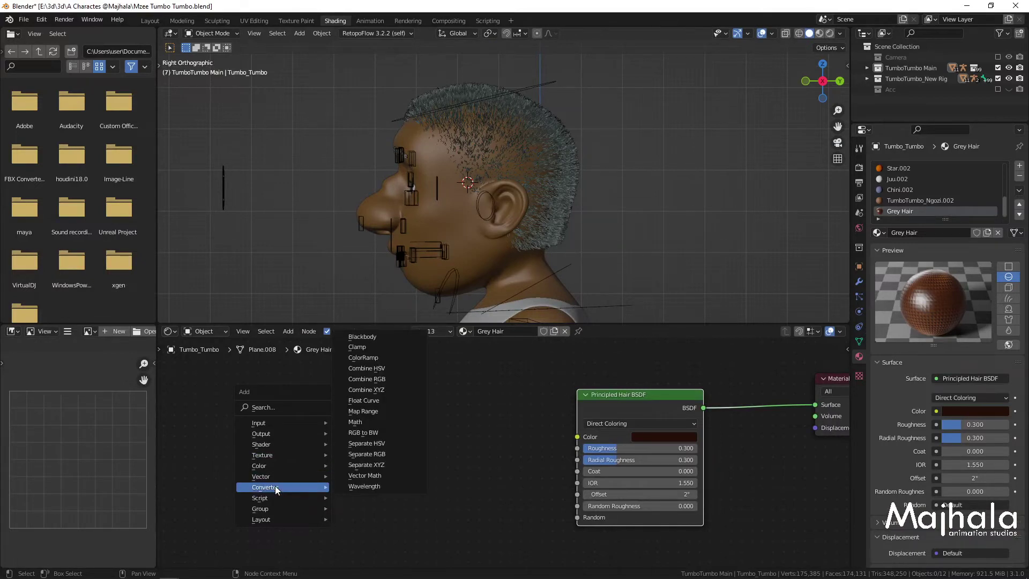
pyautogui.click(365, 357)
pyautogui.click(336, 408)
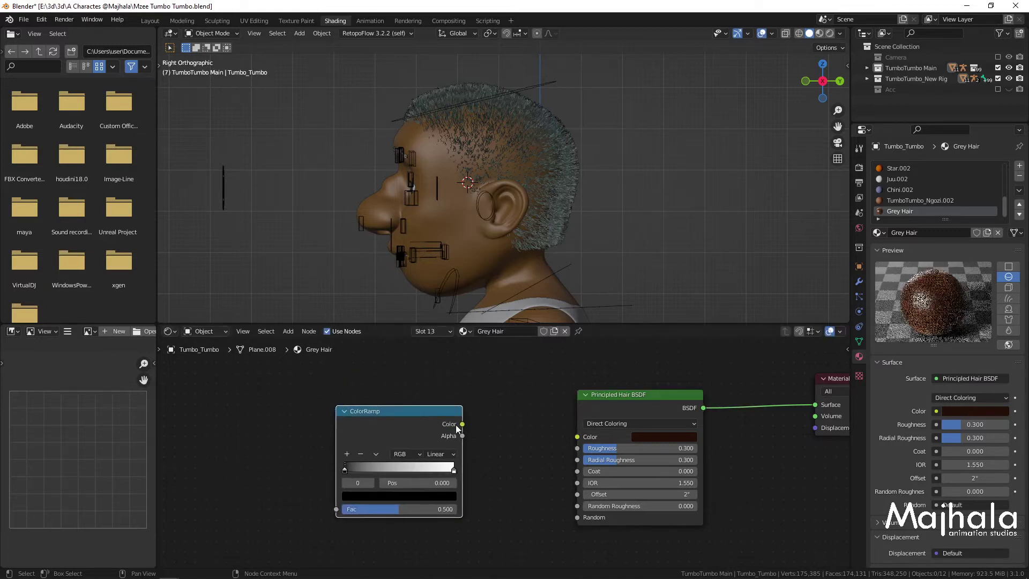
pyautogui.moveTo(455, 425); pyautogui.dragTo(578, 436)
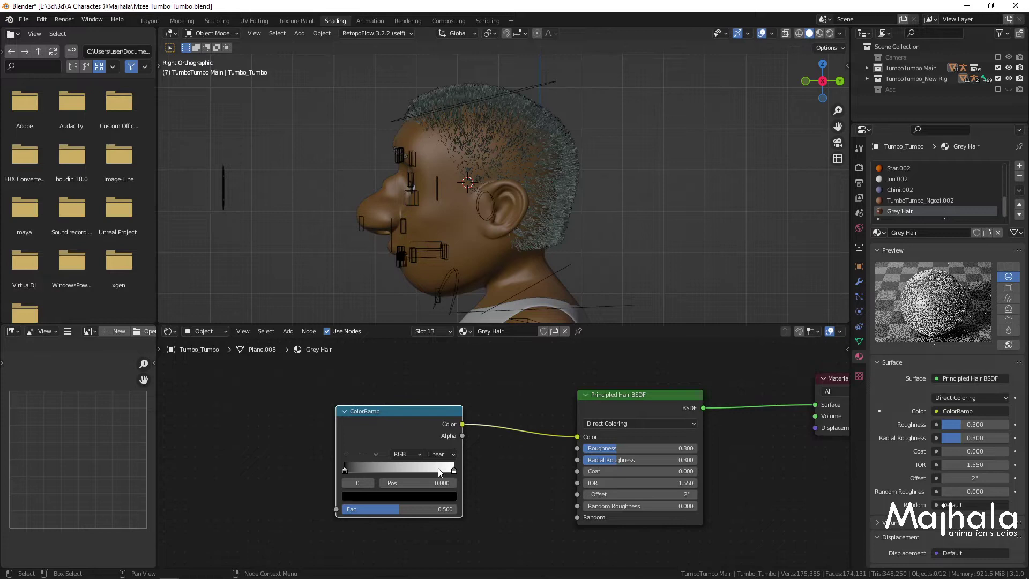
# - Preview the character in rendered shading with overlays hidden, and open the TumboTumbo_Hair particle settings
pyautogui.press('z')
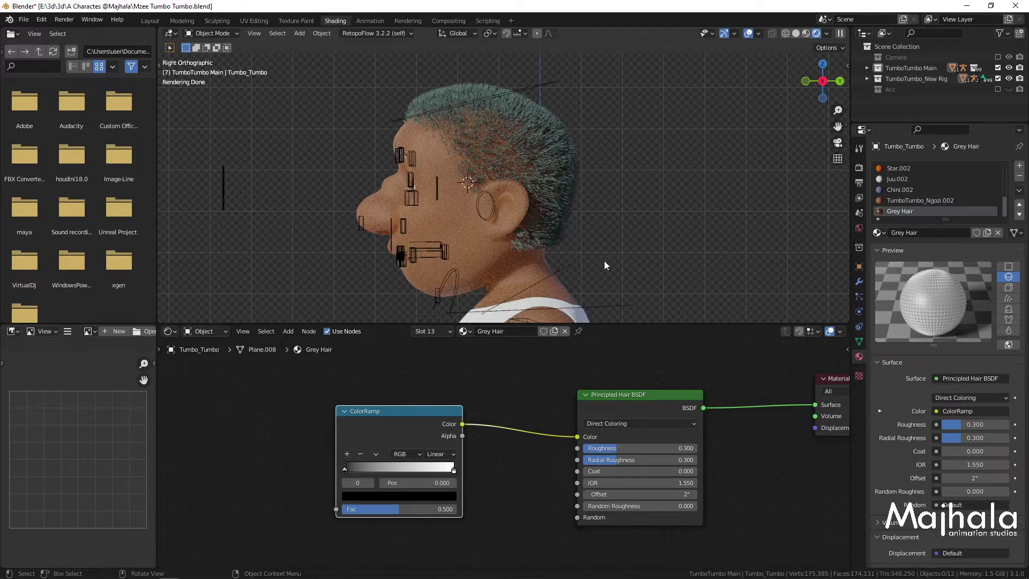
pyautogui.click(859, 297)
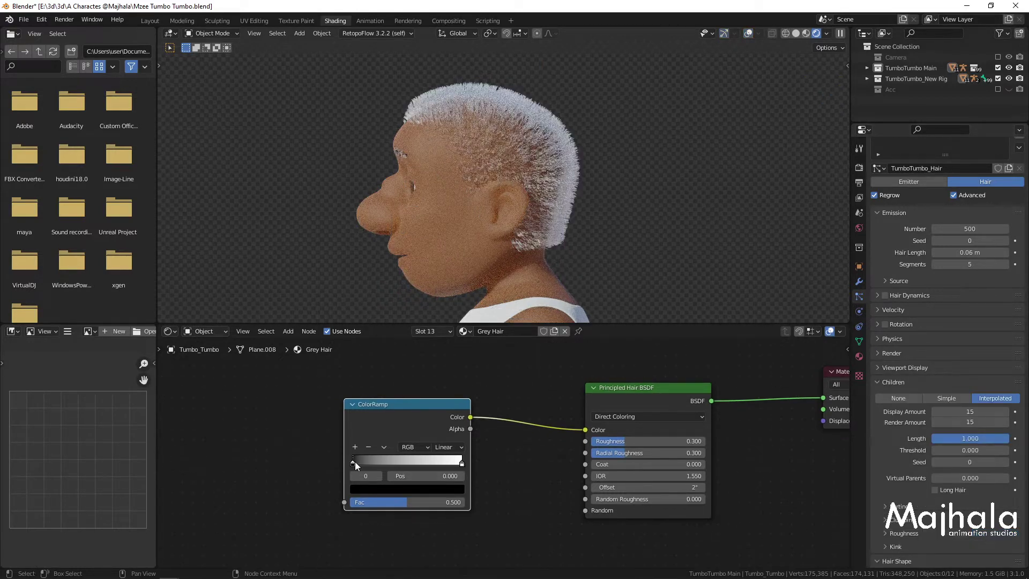
# - Move the ColorRamp's black stop to position 0.323 and inspect the rendered hair close up
pyautogui.moveTo(355, 461); pyautogui.dragTo(392, 462)
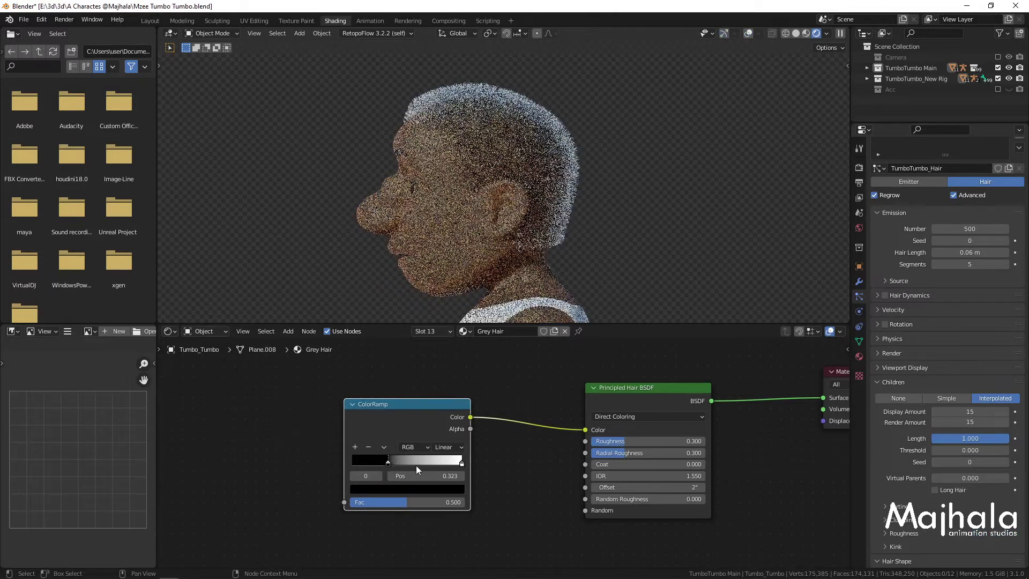
pyautogui.moveTo(295, 446); pyautogui.dragTo(320, 448, button='middle')
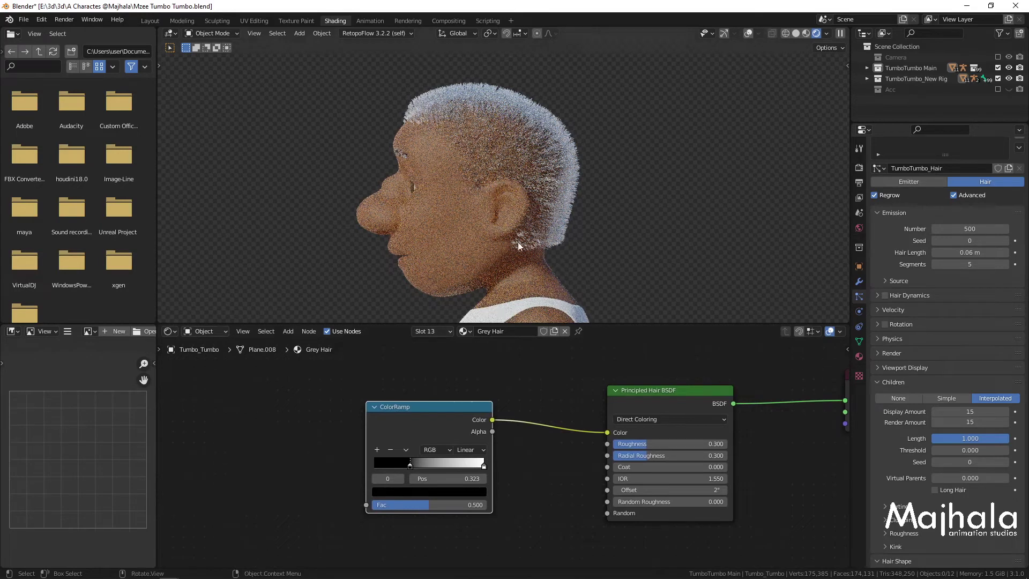
pyautogui.scroll(4, 507, 157)
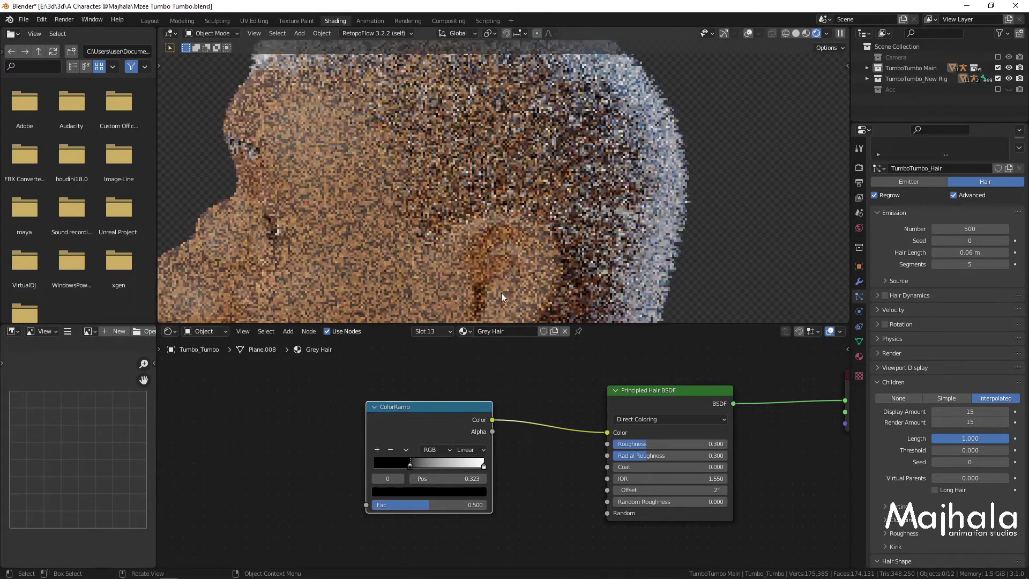
# - Enlarge the 3D viewport over the shader editor and the file browser area, keeping the whole head in view
pyautogui.moveTo(507, 327); pyautogui.dragTo(503, 416)
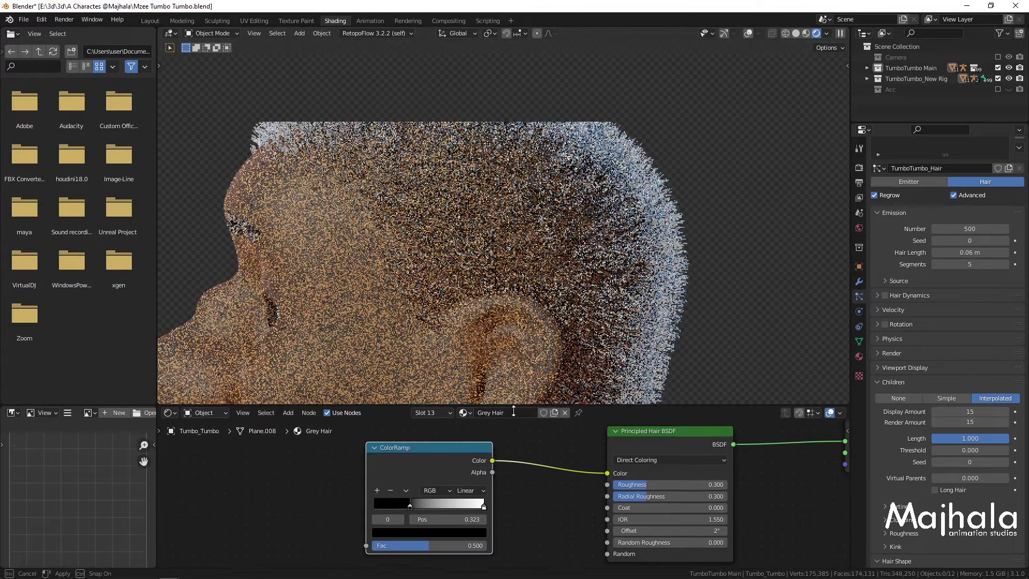
pyautogui.scroll(-3, 495, 275)
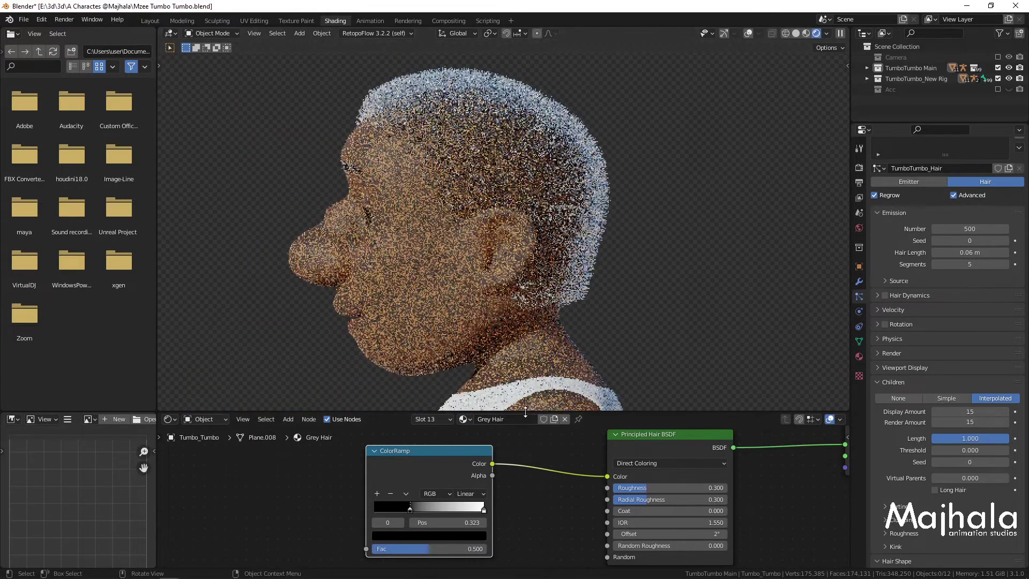
pyautogui.moveTo(526, 414); pyautogui.dragTo(536, 386)
pyautogui.scroll(-2, 284, 491)
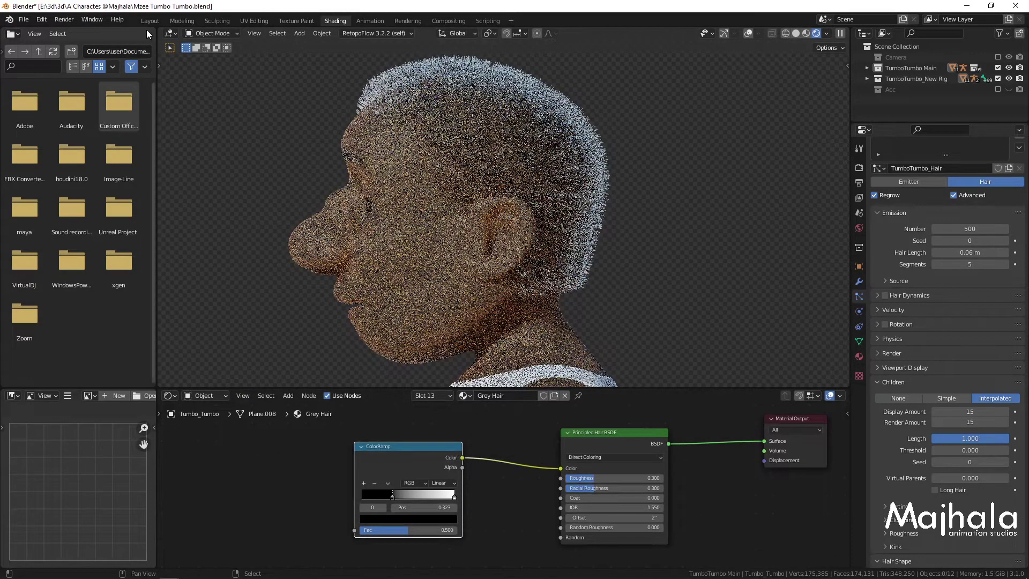
pyautogui.moveTo(156, 33); pyautogui.dragTo(132, 35)
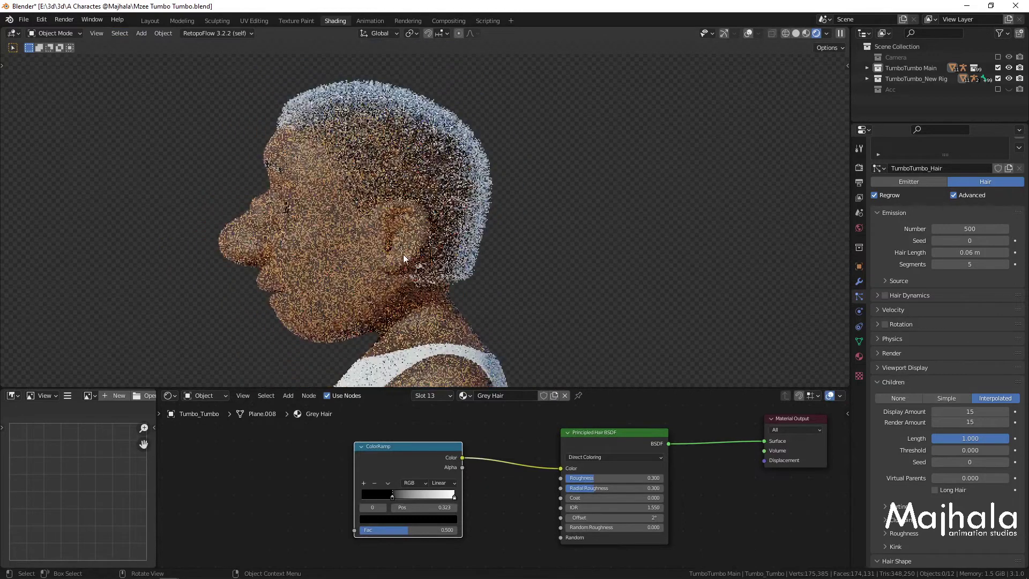
# - Add a Hair Info node beside the ColorRamp and connect its Random output to the ramp's Fac input
pyautogui.scroll(-4, 308, 475)
pyautogui.moveTo(308, 475); pyautogui.dragTo(356, 476, button='middle')
pyautogui.scroll(3, 262, 514)
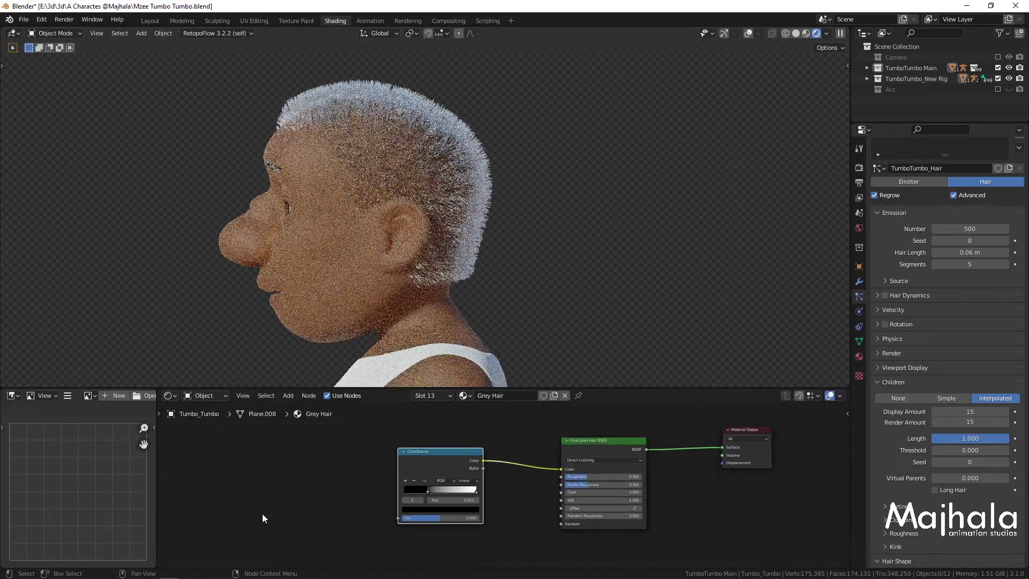
pyautogui.scroll(-2, 259, 487)
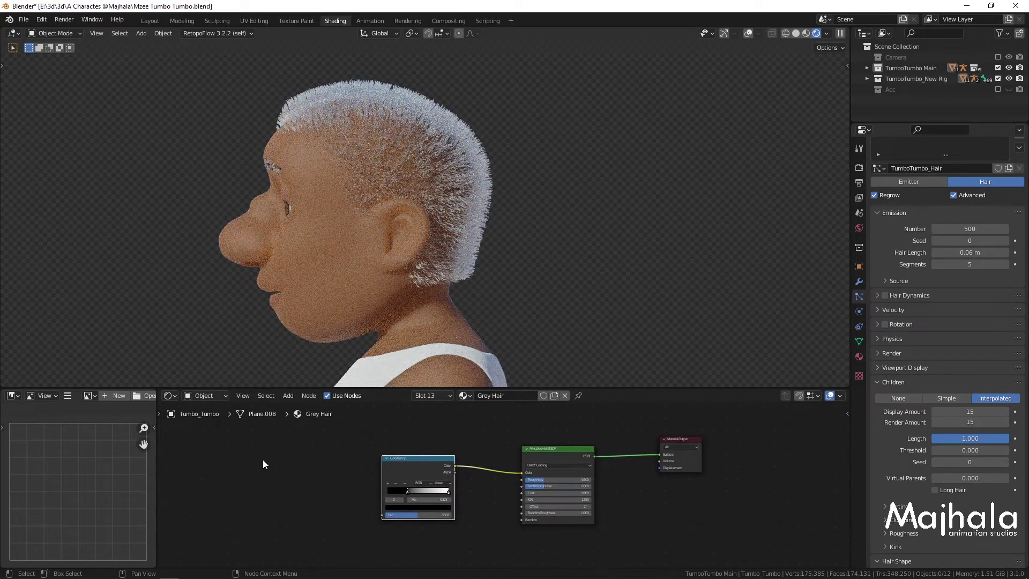
pyautogui.hotkey('shift', 'a')
pyautogui.moveTo(263, 459)
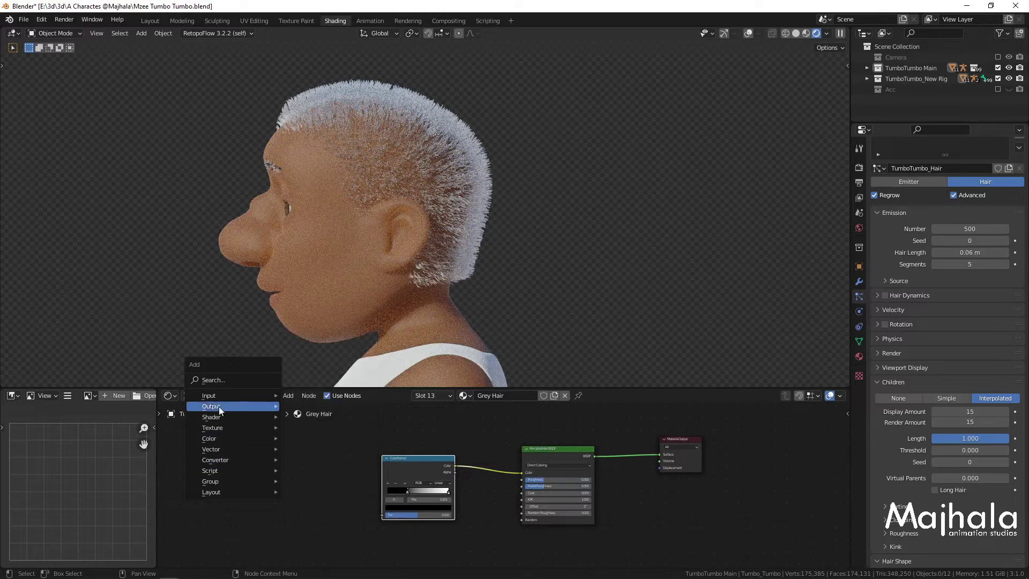
pyautogui.moveTo(214, 397)
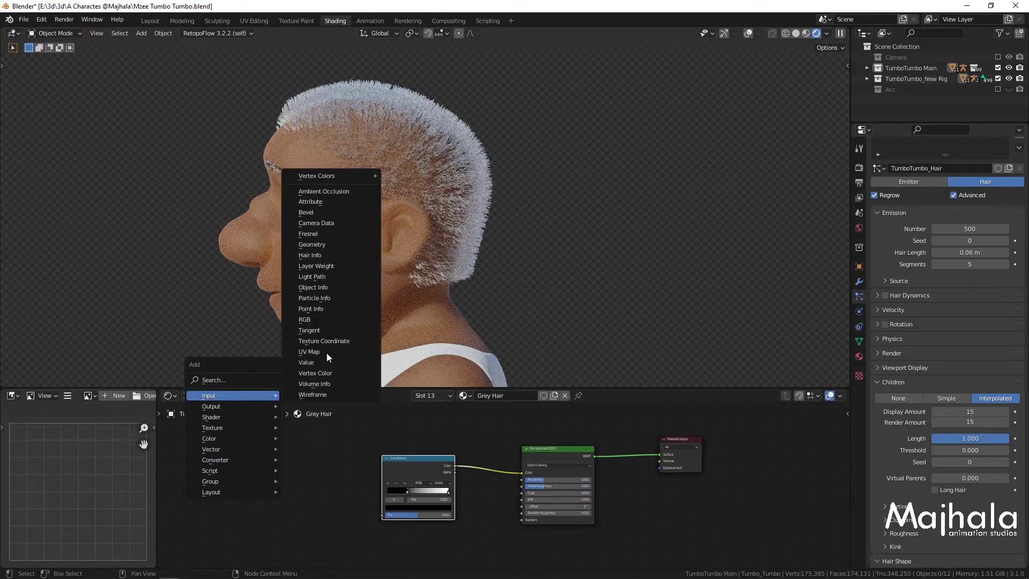
pyautogui.click(329, 255)
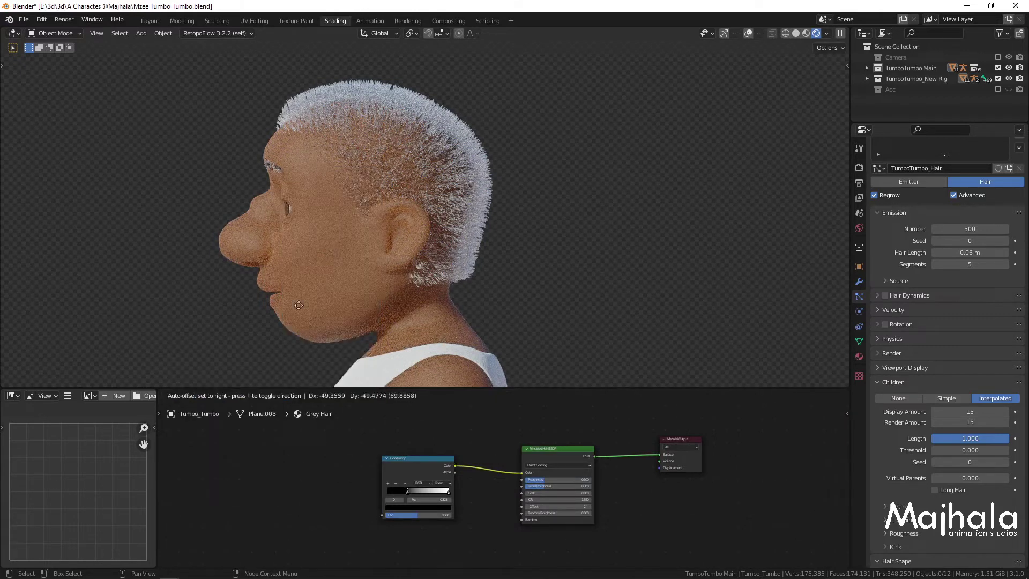
pyautogui.click(262, 465)
pyautogui.scroll(3, 271, 473)
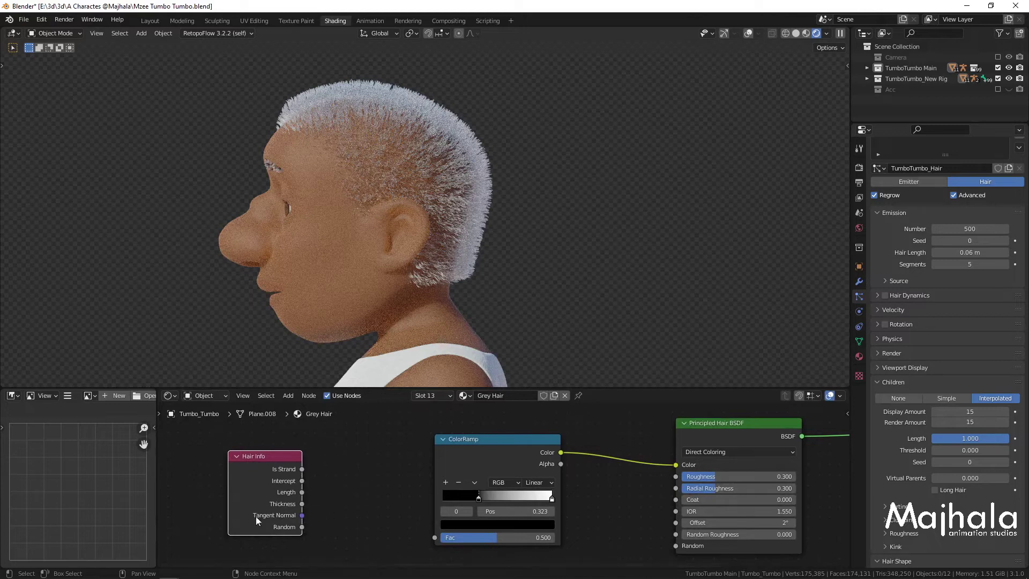
pyautogui.moveTo(303, 527); pyautogui.dragTo(436, 535)
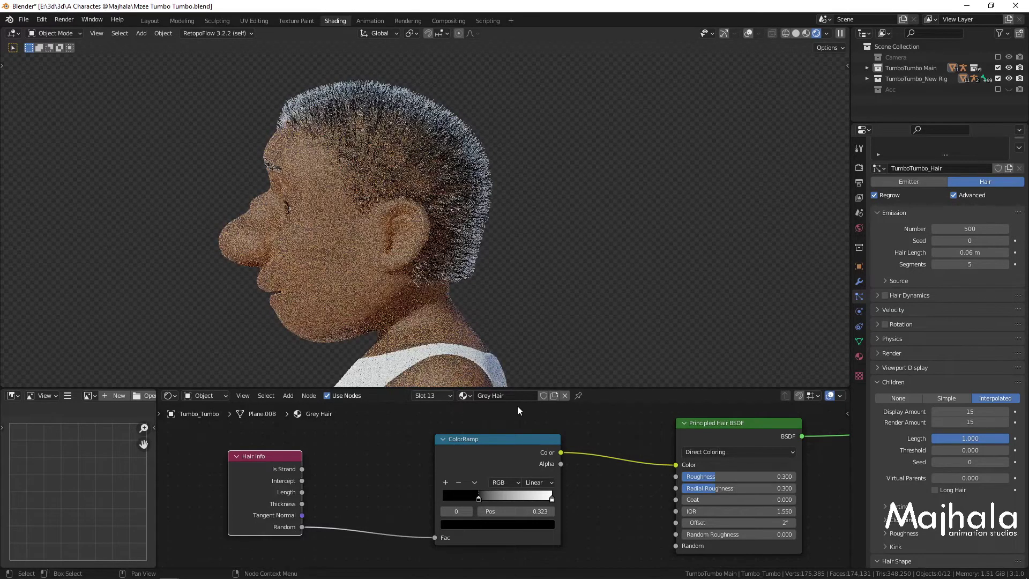
# - Try the ColorRamp's black stop at positions 0.686 and 0, and the white stop at 0.355
pyautogui.scroll(2, 368, 220)
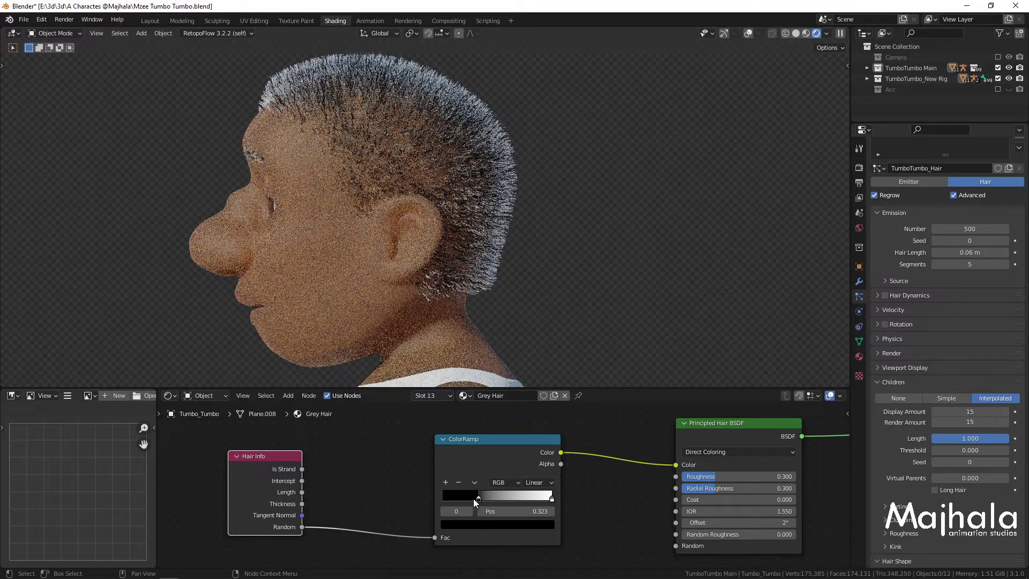
pyautogui.moveTo(481, 498); pyautogui.dragTo(523, 497)
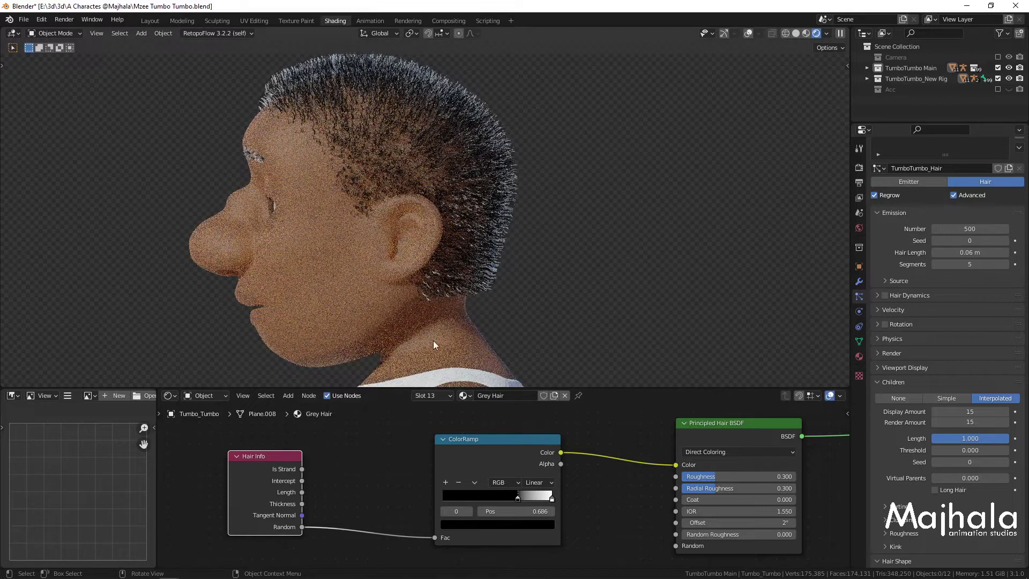
pyautogui.moveTo(518, 499); pyautogui.dragTo(407, 499)
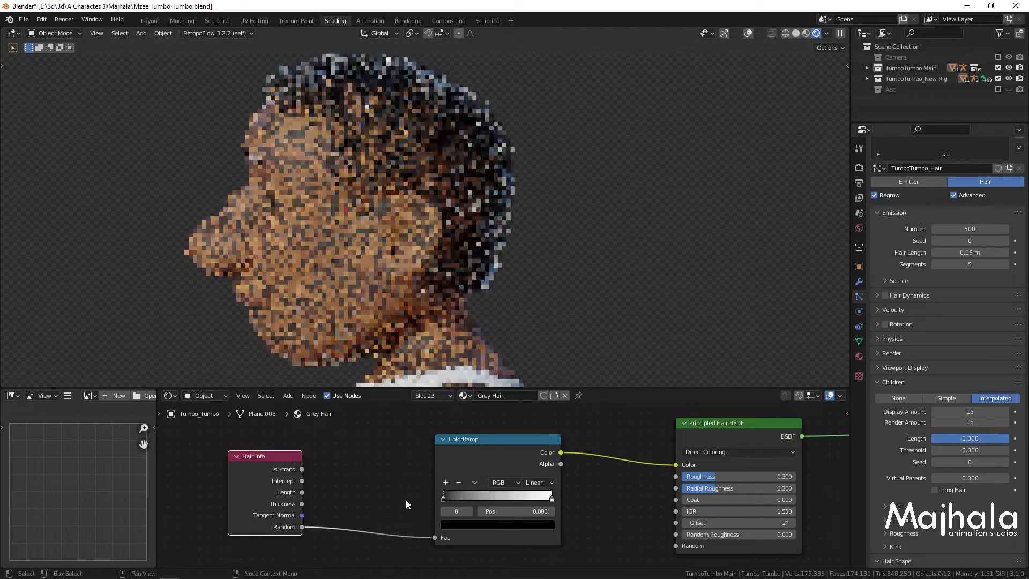
pyautogui.moveTo(550, 497); pyautogui.dragTo(475, 501)
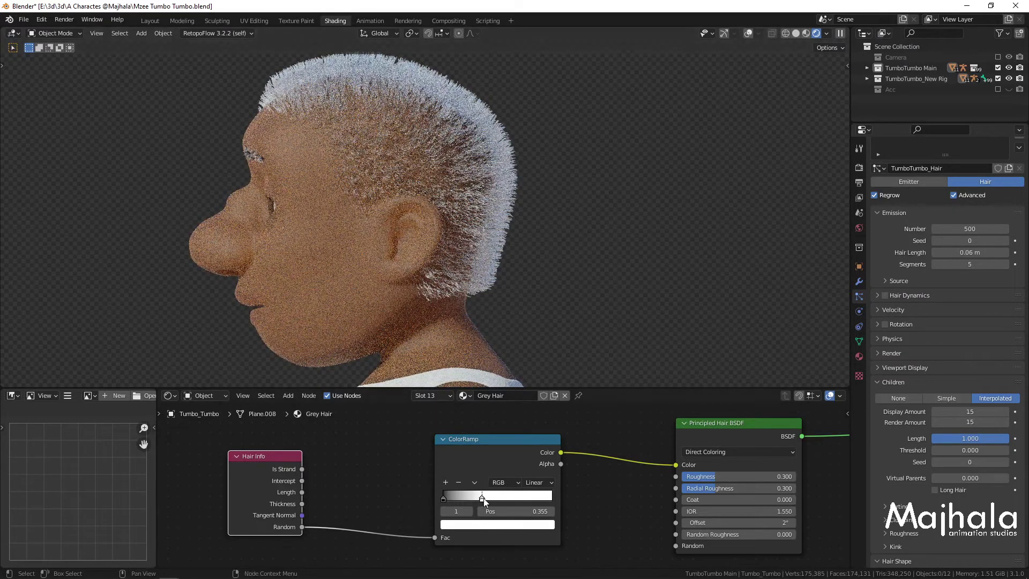
# - Place the ColorRamp's black stop at position 0.395 and its white stop at 0.645
pyautogui.moveTo(483, 497); pyautogui.dragTo(519, 501)
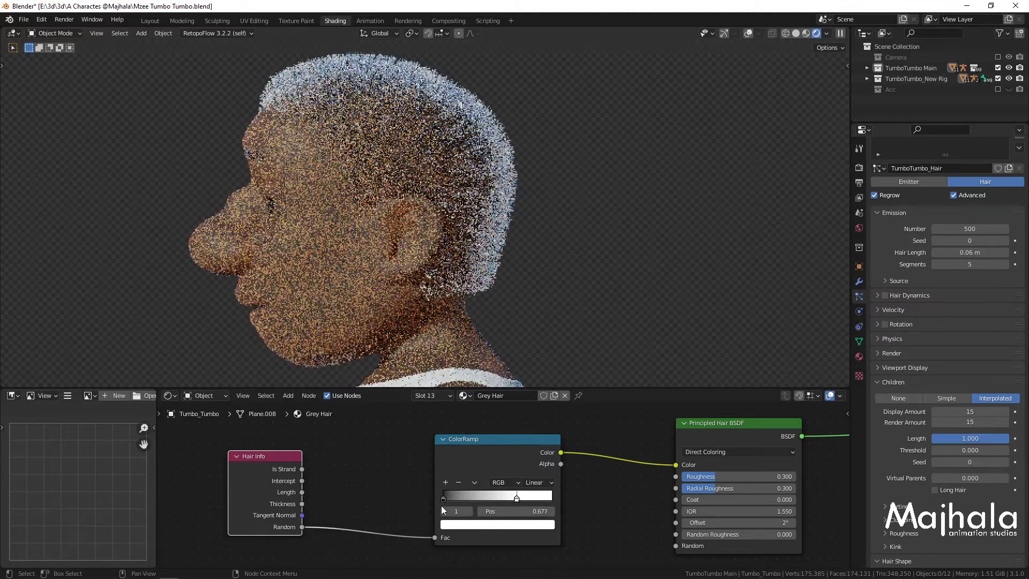
pyautogui.moveTo(443, 498); pyautogui.dragTo(481, 502)
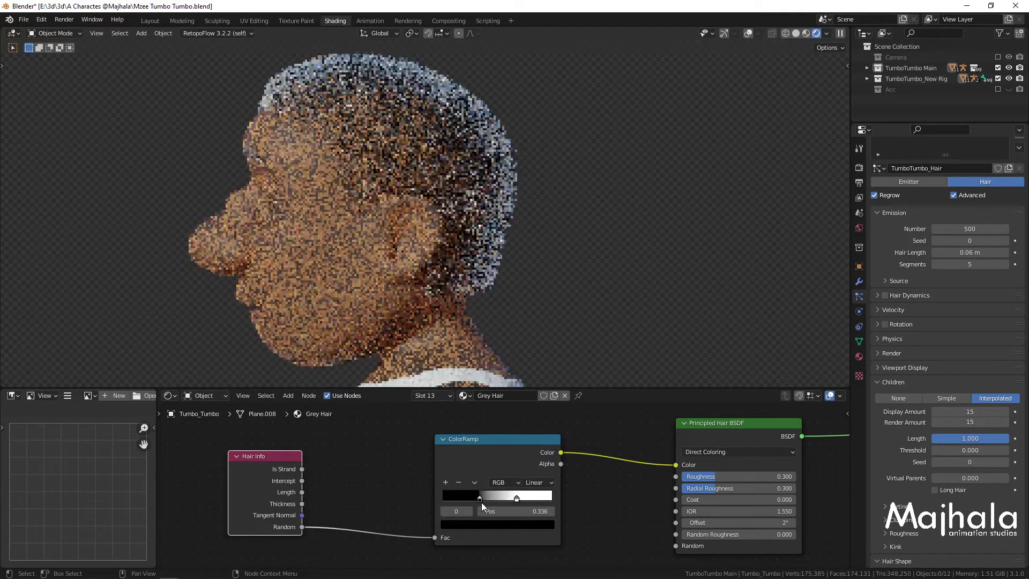
pyautogui.click(517, 498)
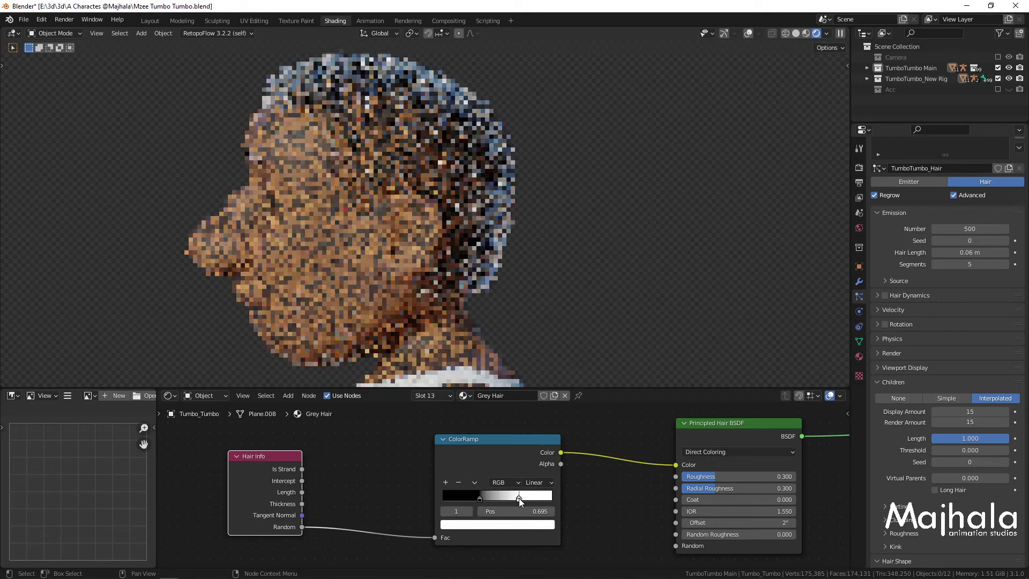
pyautogui.moveTo(479, 498)
pyautogui.mouseDown()
pyautogui.moveTo(513, 500)
pyautogui.moveTo(487, 499)
pyautogui.mouseUp()
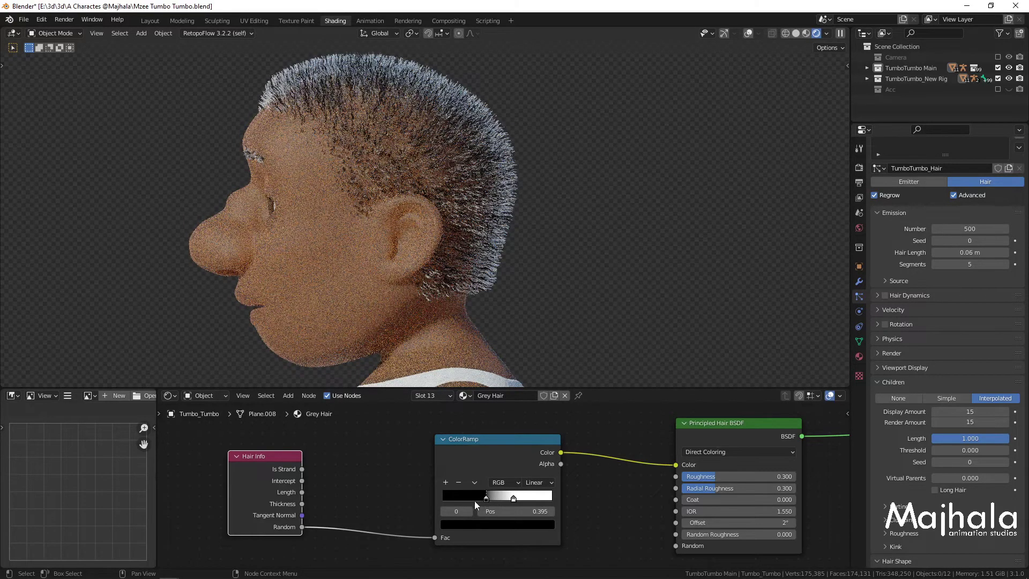
# - Lighten the color of the ColorRamp's black stop slightly to a very dark grey
pyautogui.click(487, 497)
pyautogui.click(490, 523)
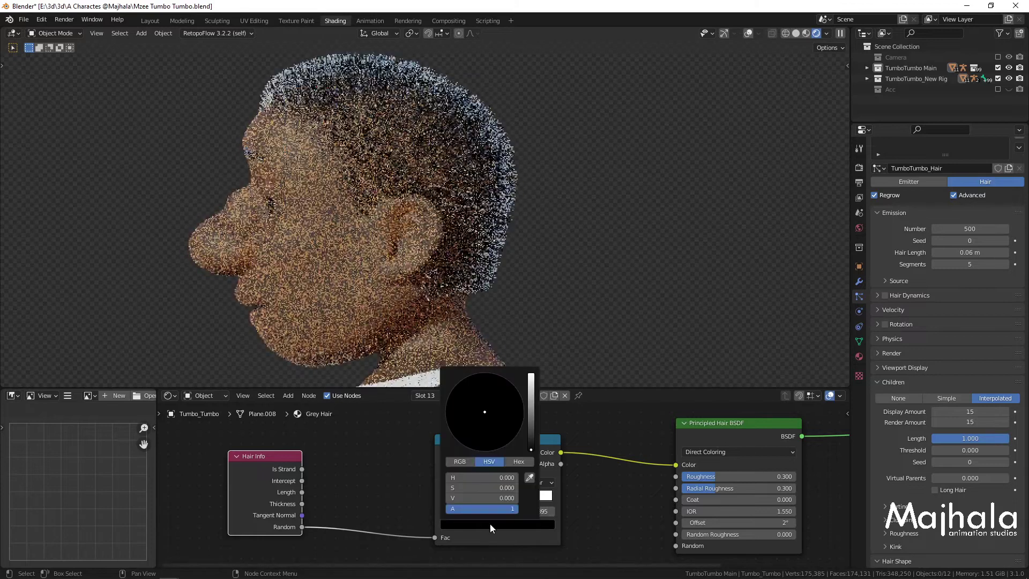
pyautogui.click(531, 444)
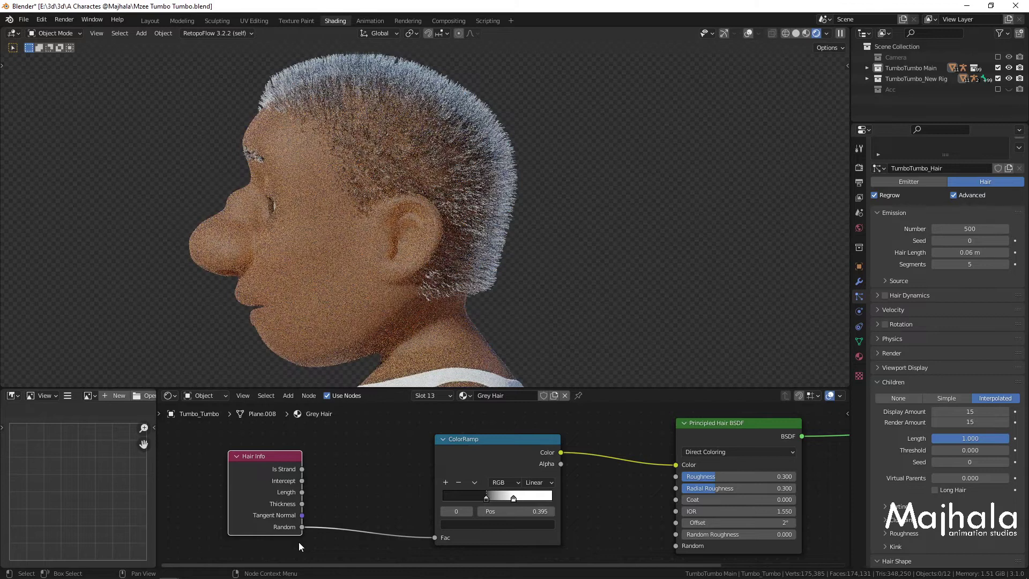
# - Tint the ColorRamp's white stop to a pale warm cream and reduce its brightness slightly
pyautogui.click(513, 499)
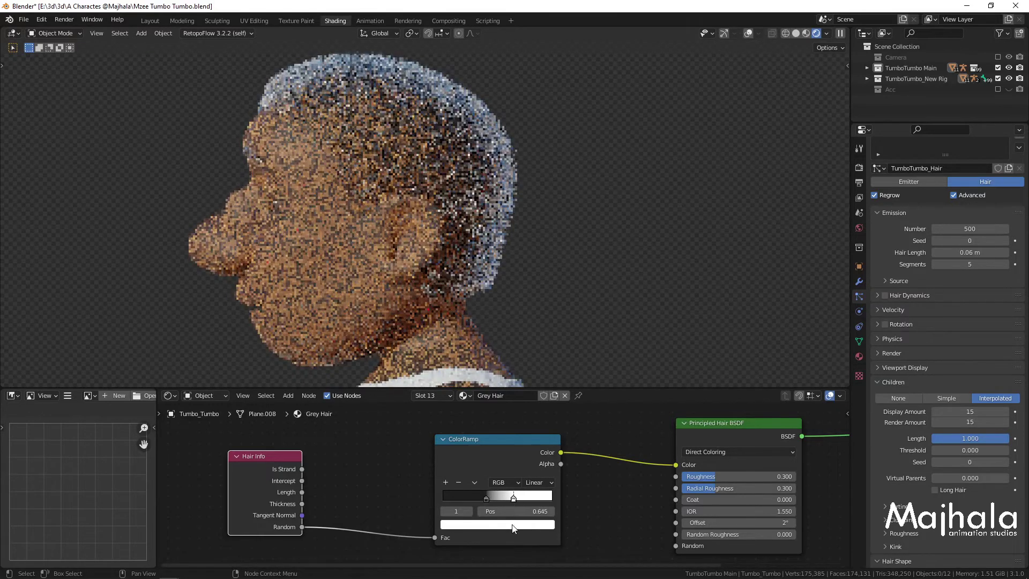
pyautogui.click(512, 523)
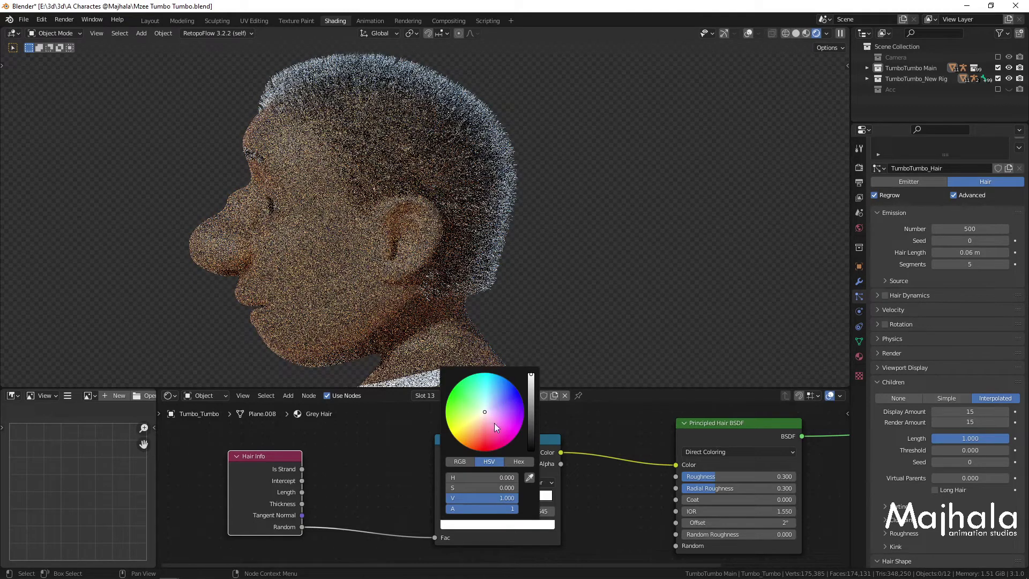
pyautogui.click(482, 416)
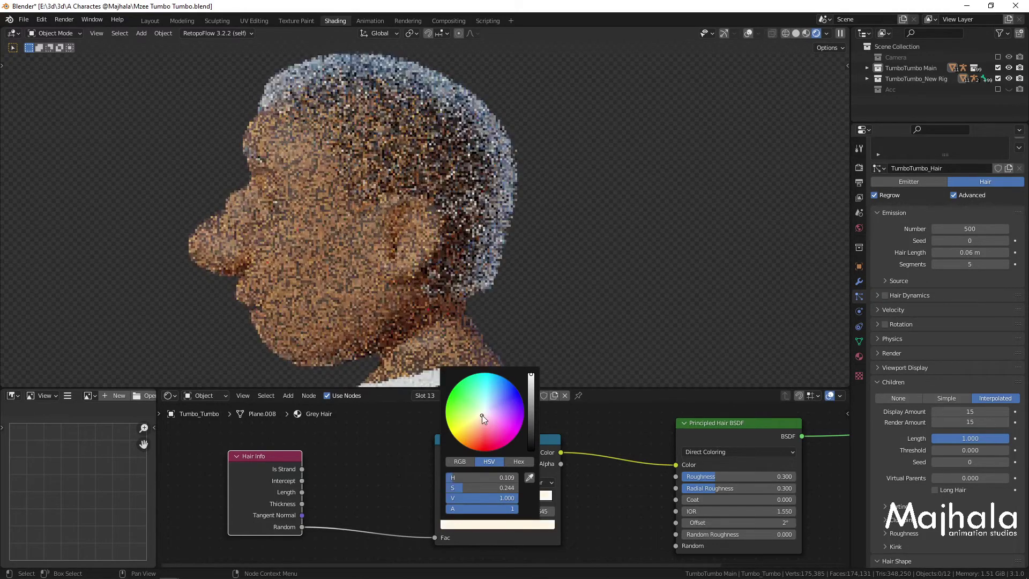
pyautogui.moveTo(530, 379); pyautogui.dragTo(531, 382)
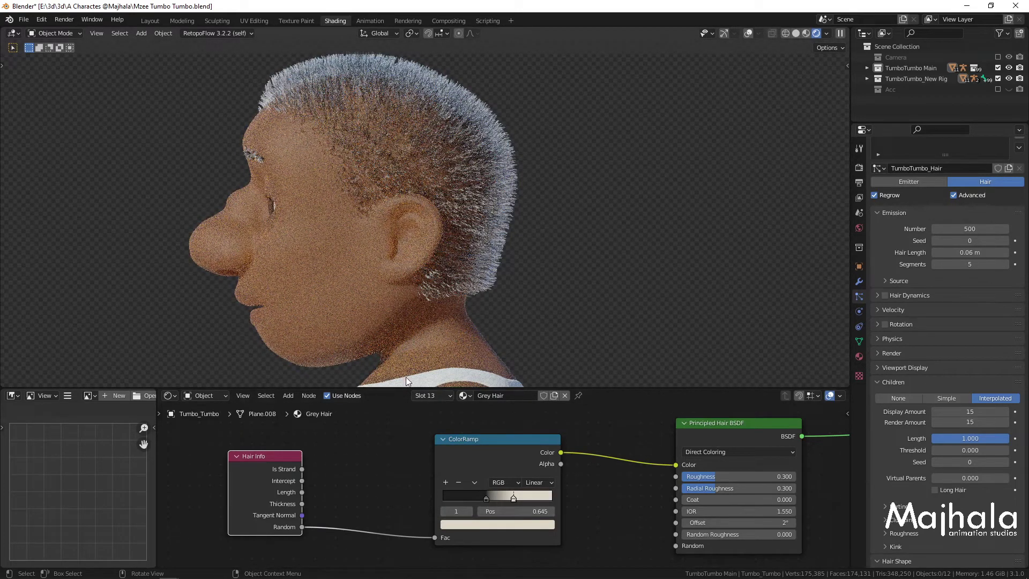
# - Move the ColorRamp closer to the Hair Info node and insert a Map Range node between it and the Principled Hair BSDF
pyautogui.scroll(-3, 493, 475)
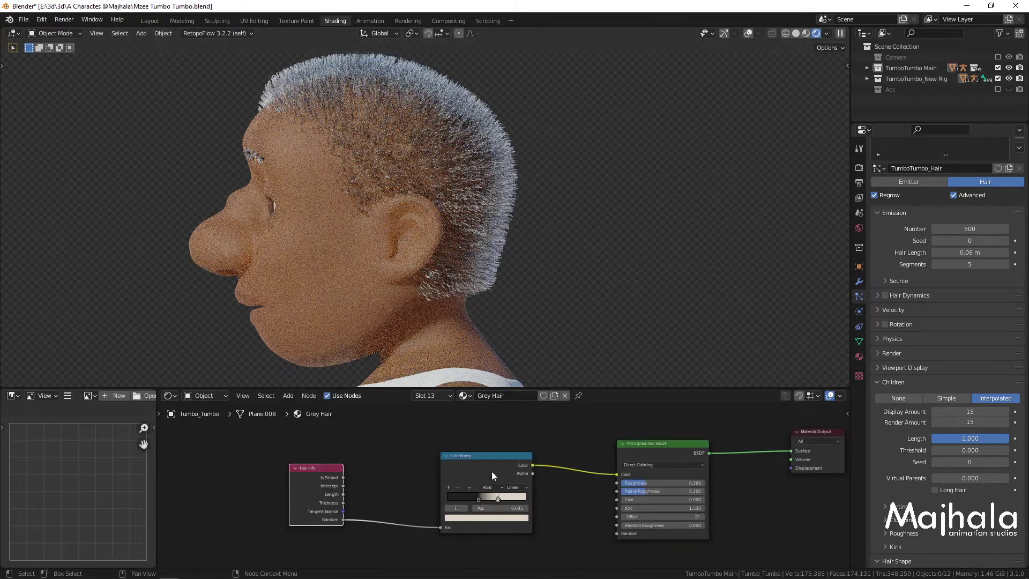
pyautogui.moveTo(493, 475); pyautogui.dragTo(445, 477)
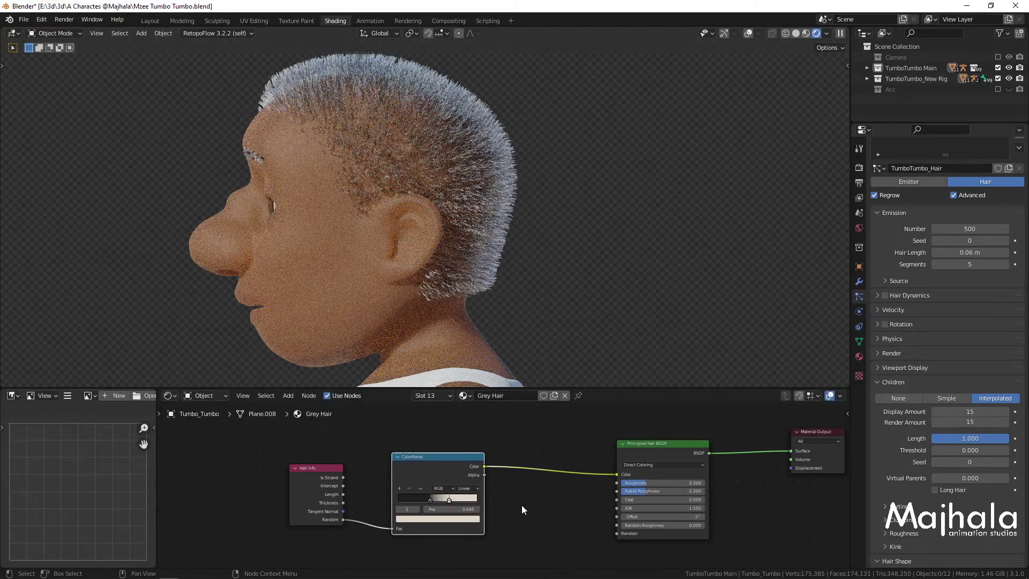
pyautogui.hotkey('shift', 'a')
pyautogui.moveTo(502, 533)
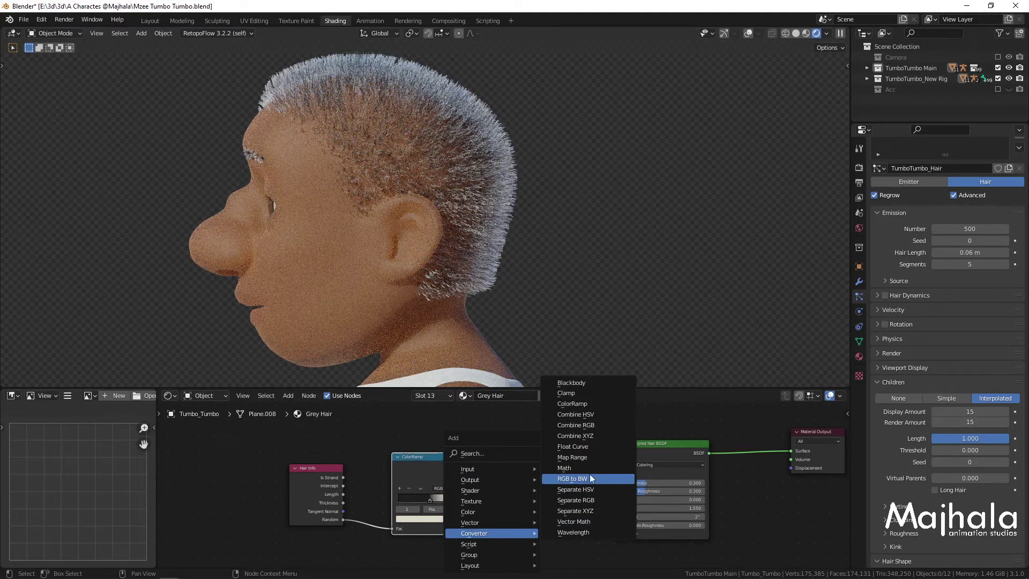
pyautogui.click(587, 456)
pyautogui.click(529, 502)
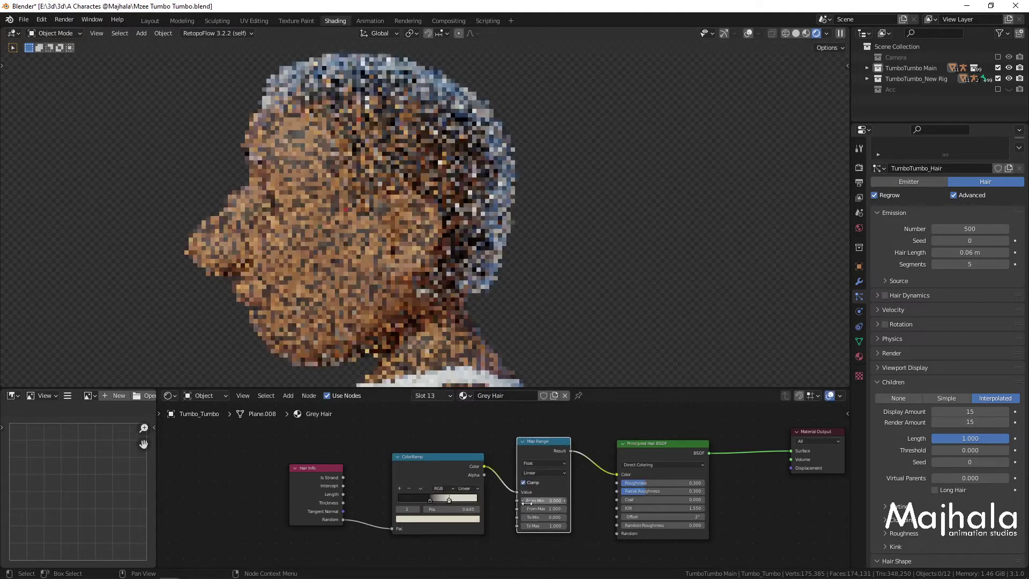
# - Try a From Min of 0.5 on the Map Range node and check the rendered hair
pyautogui.scroll(3, 500, 513)
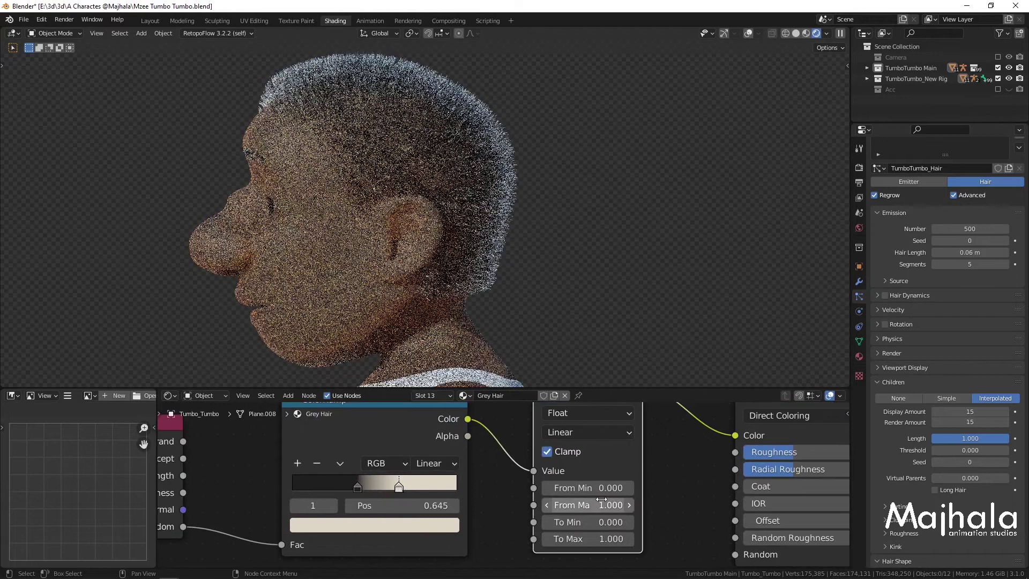
pyautogui.click(594, 489)
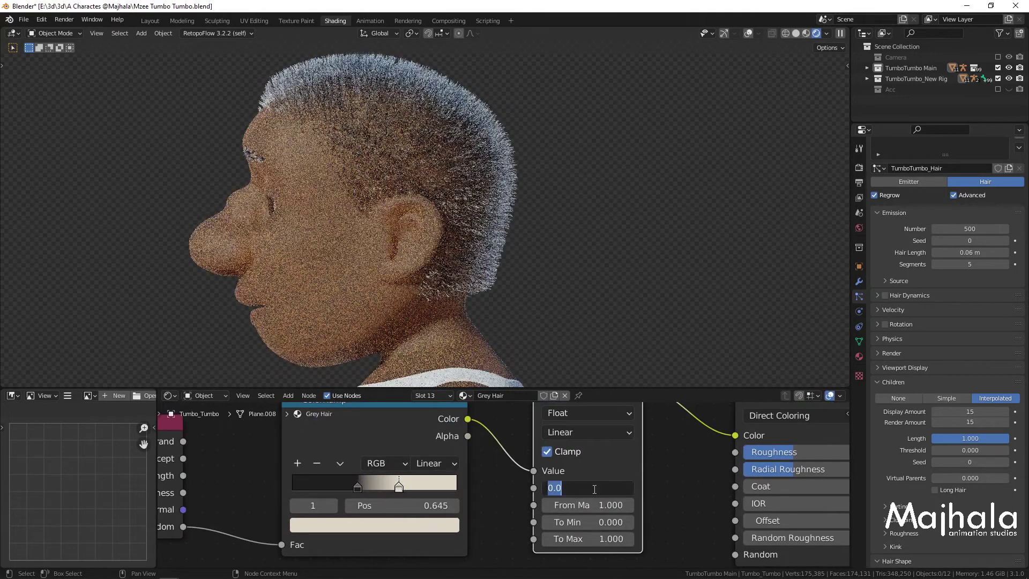
pyautogui.write('.5')
pyautogui.press('Return')
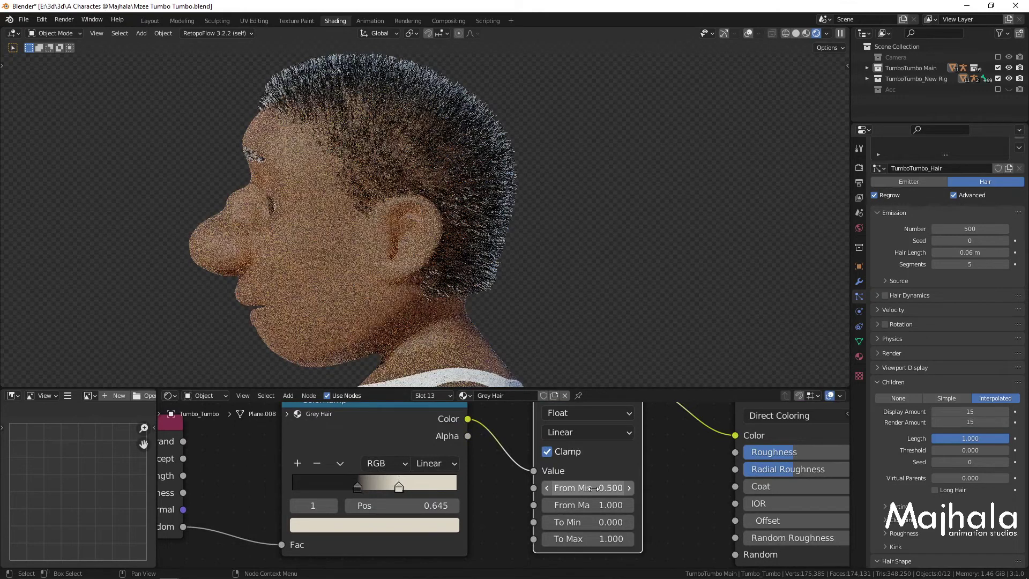
pyautogui.scroll(-2, 675, 500)
pyautogui.scroll(-2, 673, 499)
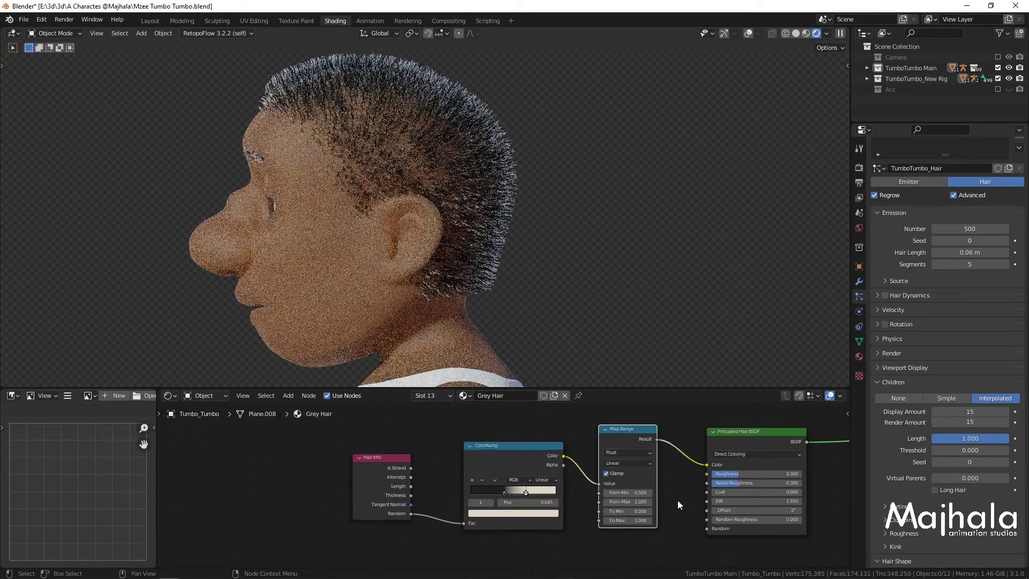
pyautogui.scroll(-1, 687, 510)
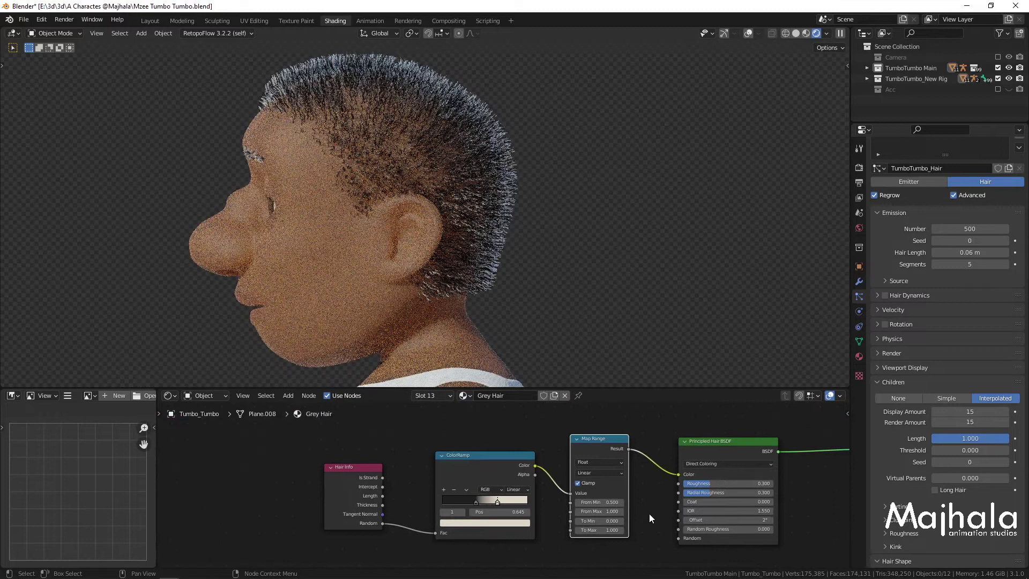
# - Test a From Min of 1 on the Map Range node, and settle on 0.2
pyautogui.scroll(2, 628, 512)
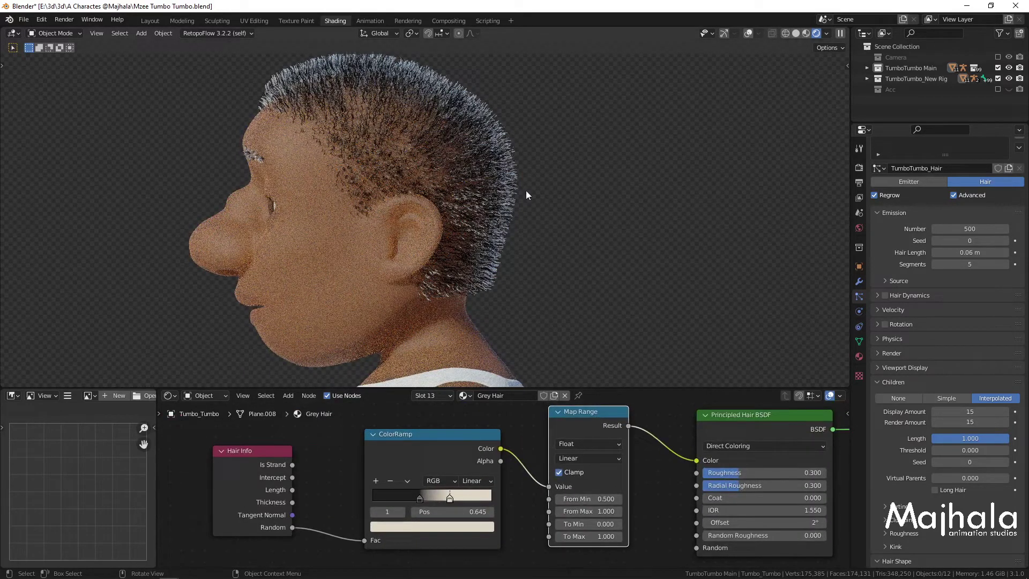
pyautogui.scroll(3, 622, 517)
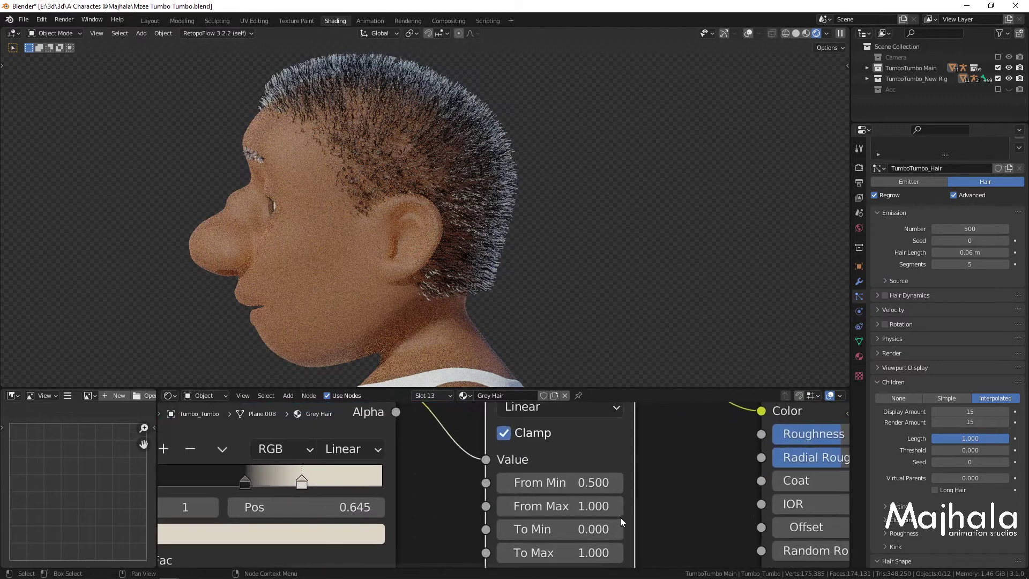
pyautogui.click(577, 482)
pyautogui.write('1')
pyautogui.press('Return')
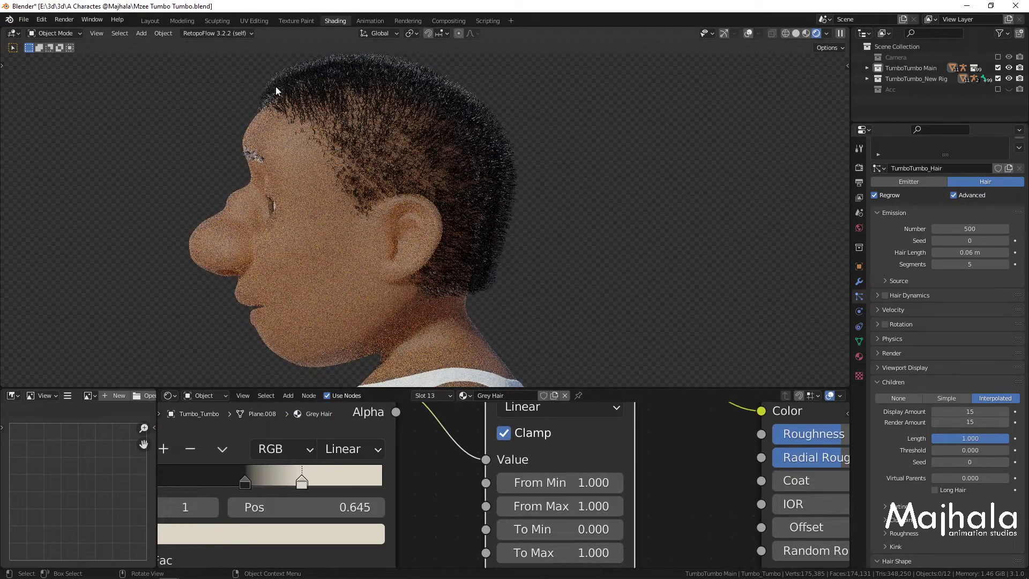
pyautogui.doubleClick(575, 486)
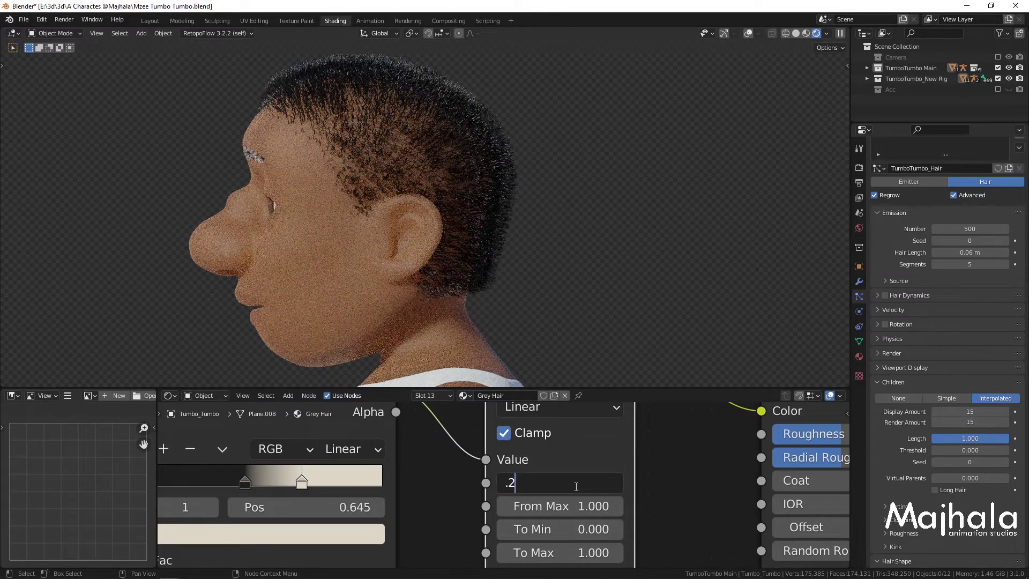
pyautogui.press('Return')
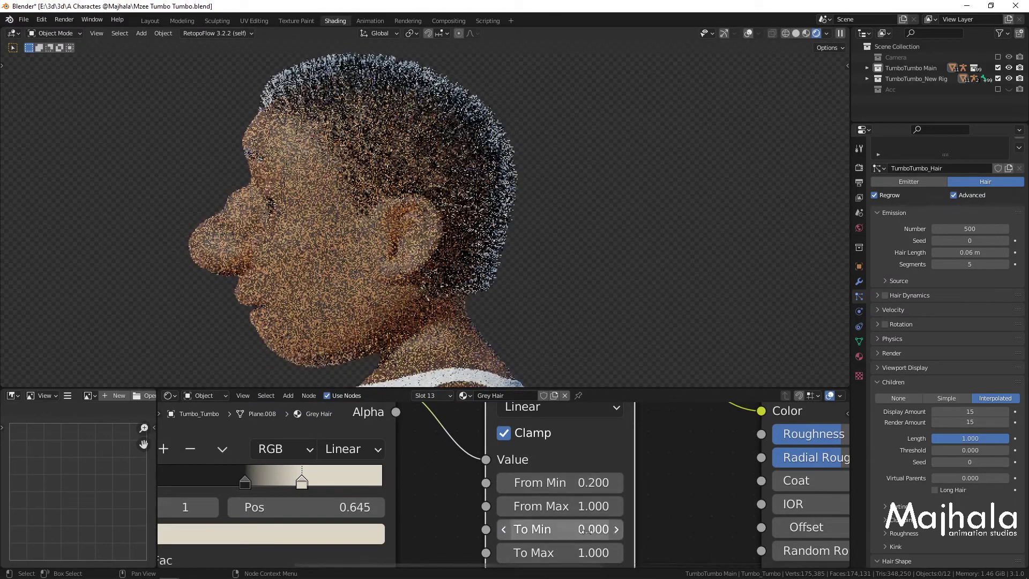
# - Test From Max values of 0.5 and 0 on the Map Range node, and return it to 1
pyautogui.click(568, 507)
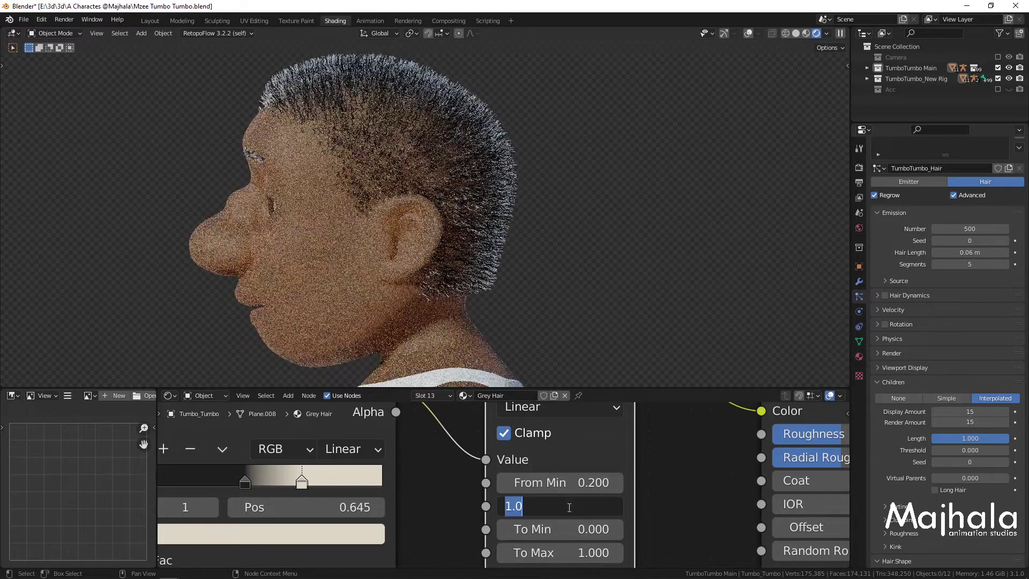
pyautogui.write('.5')
pyautogui.press('Return')
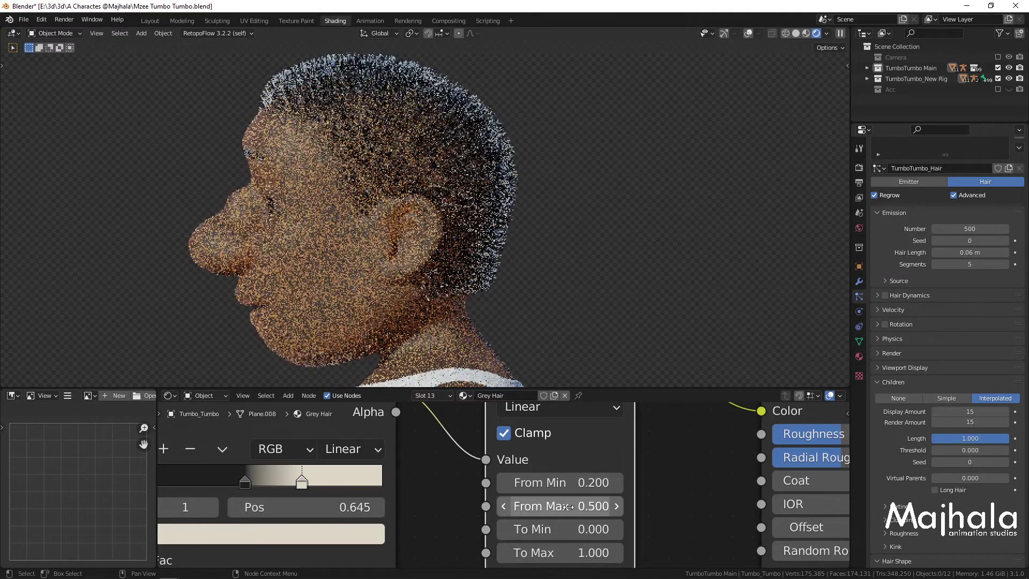
pyautogui.click(567, 506)
pyautogui.write('0')
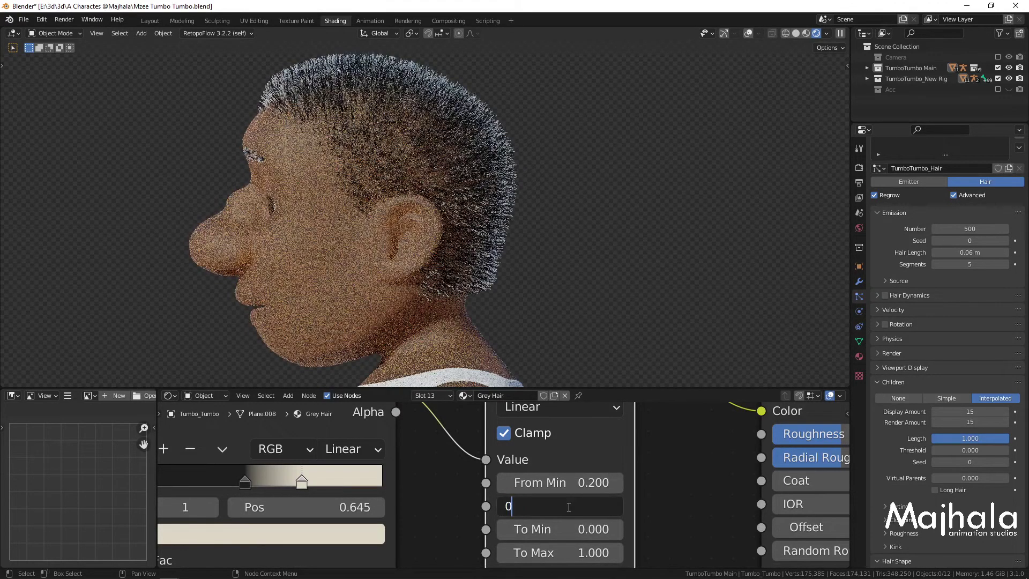
pyautogui.press('Return')
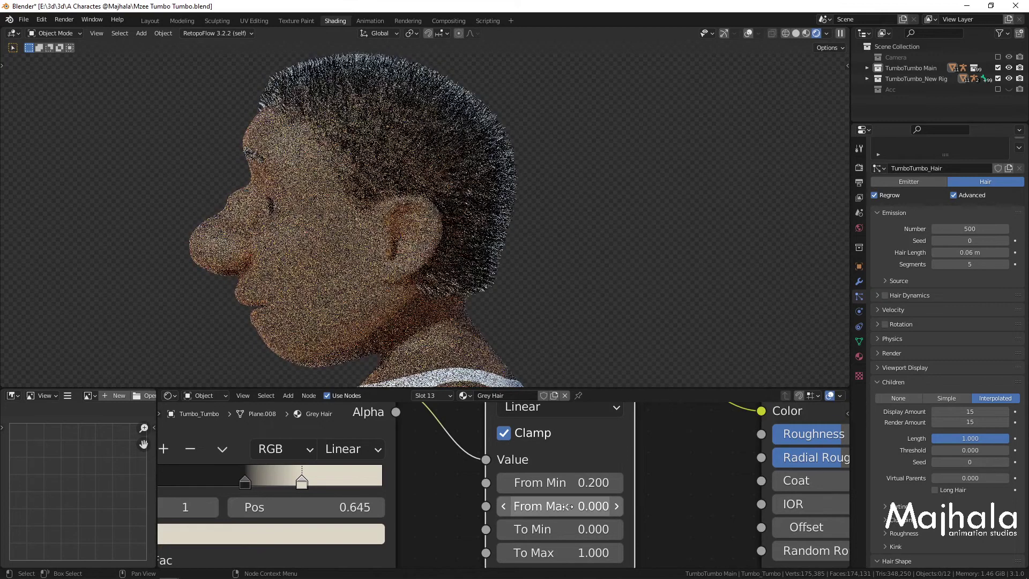
pyautogui.click(568, 506)
pyautogui.write('1')
pyautogui.press('Return')
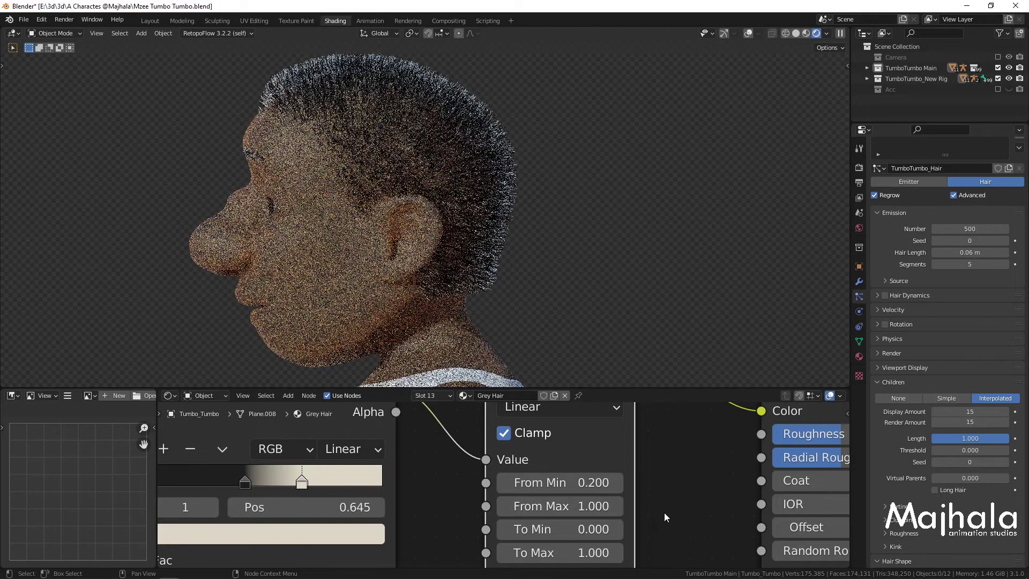
# - Try a From Max of 2 on the Map Range node and reset it to 1
pyautogui.scroll(-2, 664, 512)
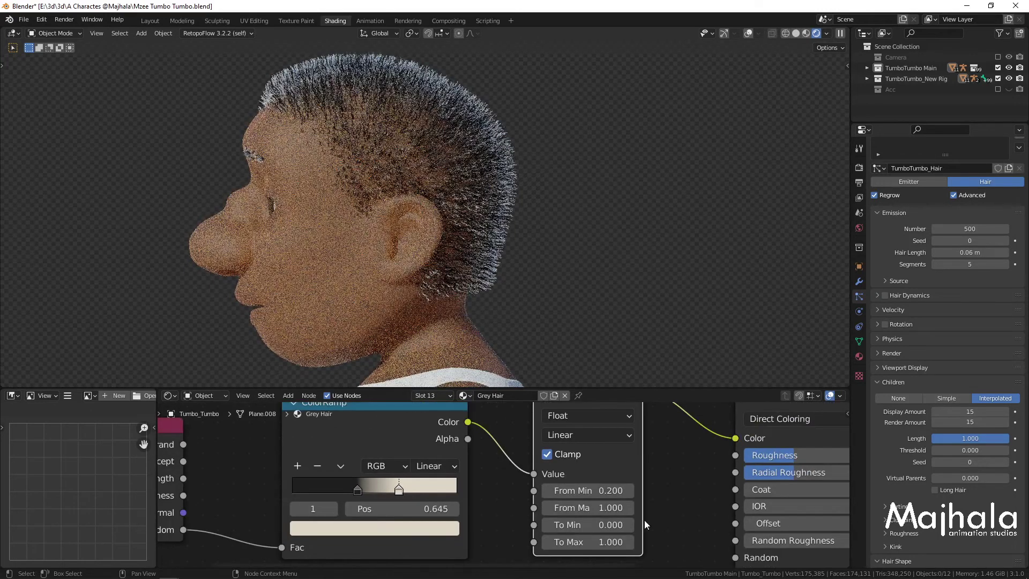
pyautogui.click(599, 508)
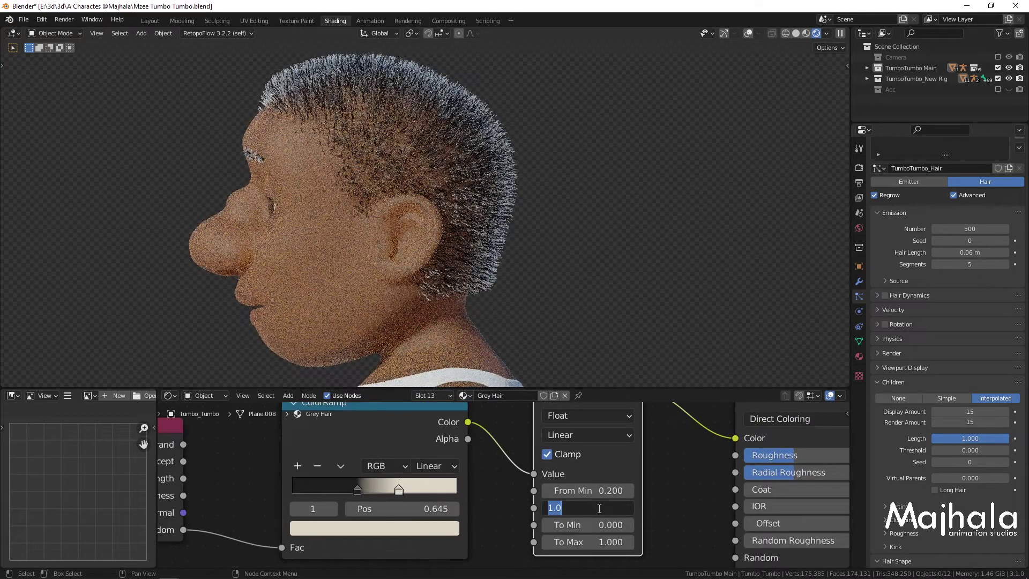
pyautogui.write('2')
pyautogui.press('Return')
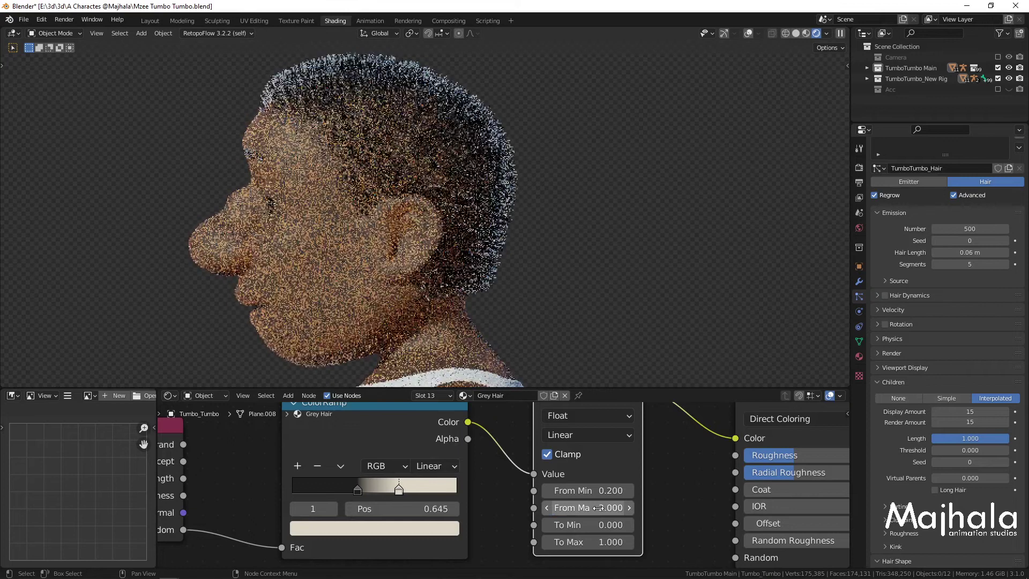
pyautogui.click(598, 508)
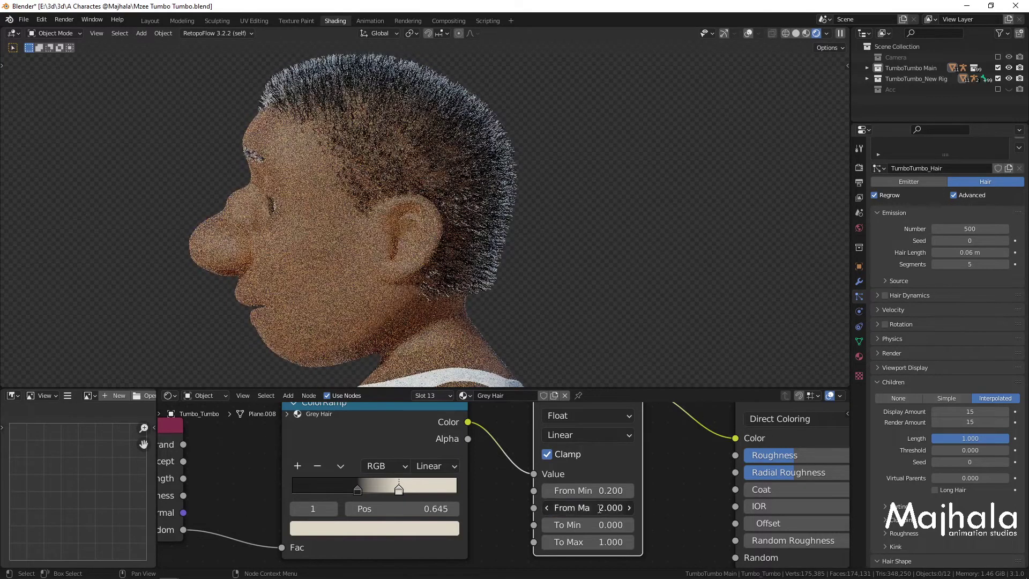
pyautogui.write('1')
pyautogui.press('Return')
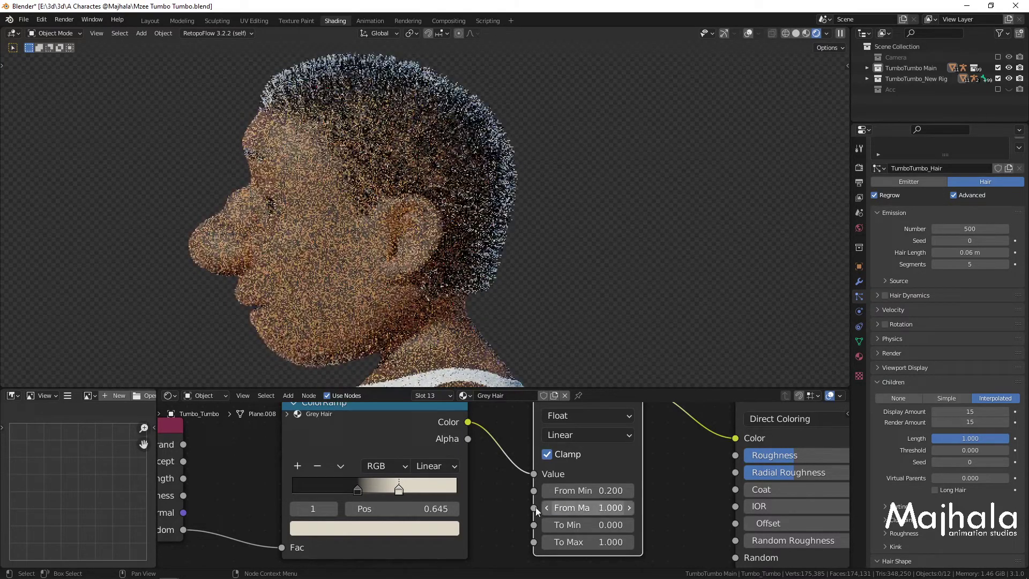
# - Review the whole Grey Hair node chain from Hair Info to Material Output alongside the rendered side view of the hair
pyautogui.scroll(-3, 497, 506)
pyautogui.moveTo(605, 489); pyautogui.dragTo(606, 500, button='middle')
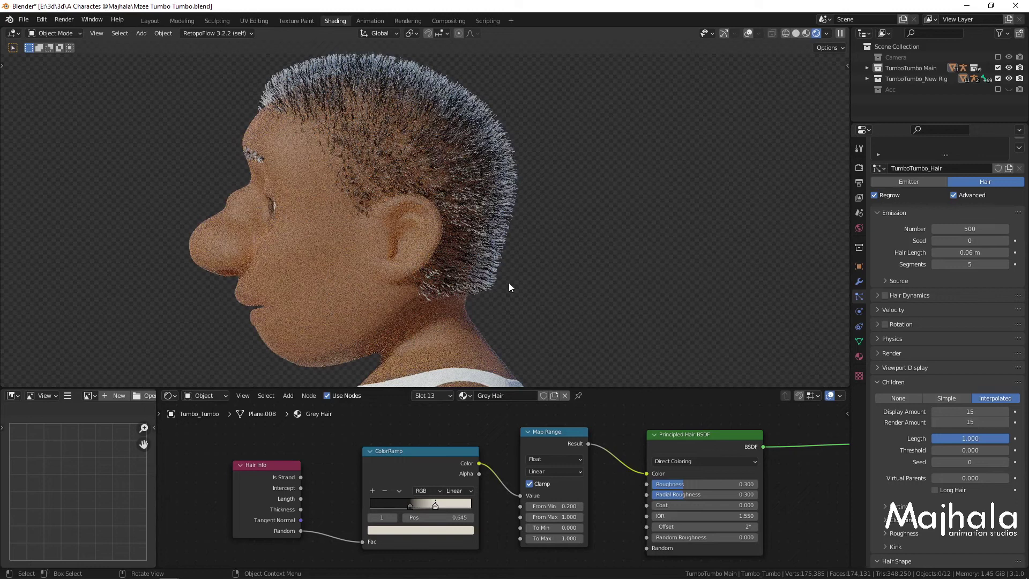
pyautogui.scroll(-2, 304, 498)
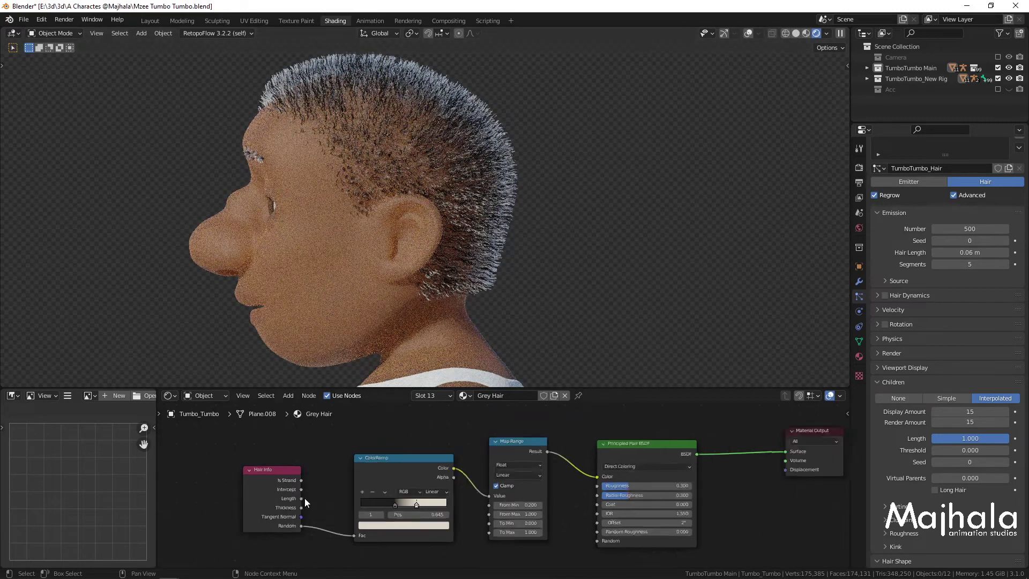
pyautogui.scroll(-1, 364, 429)
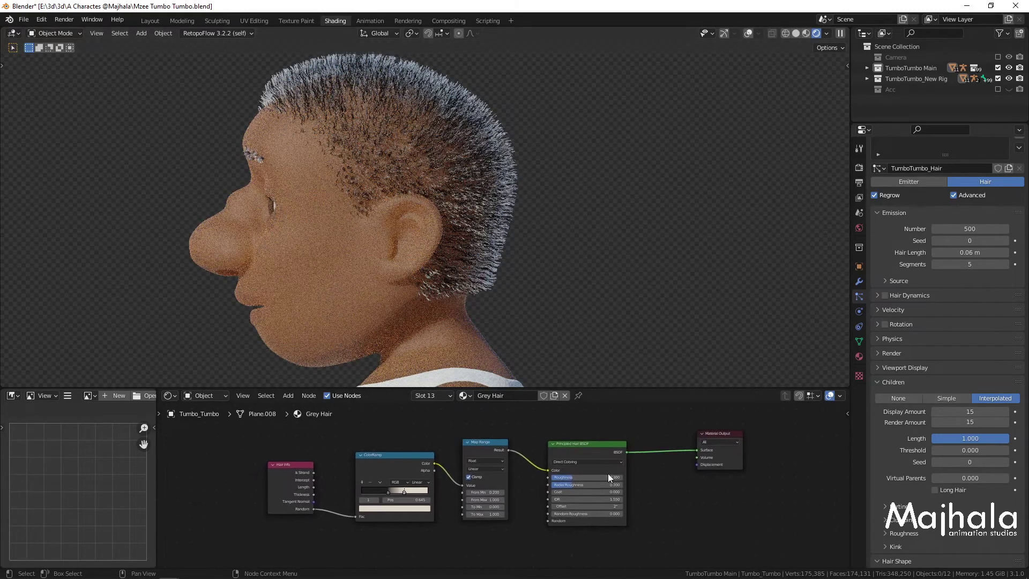
pyautogui.moveTo(698, 516); pyautogui.dragTo(698, 509, button='middle')
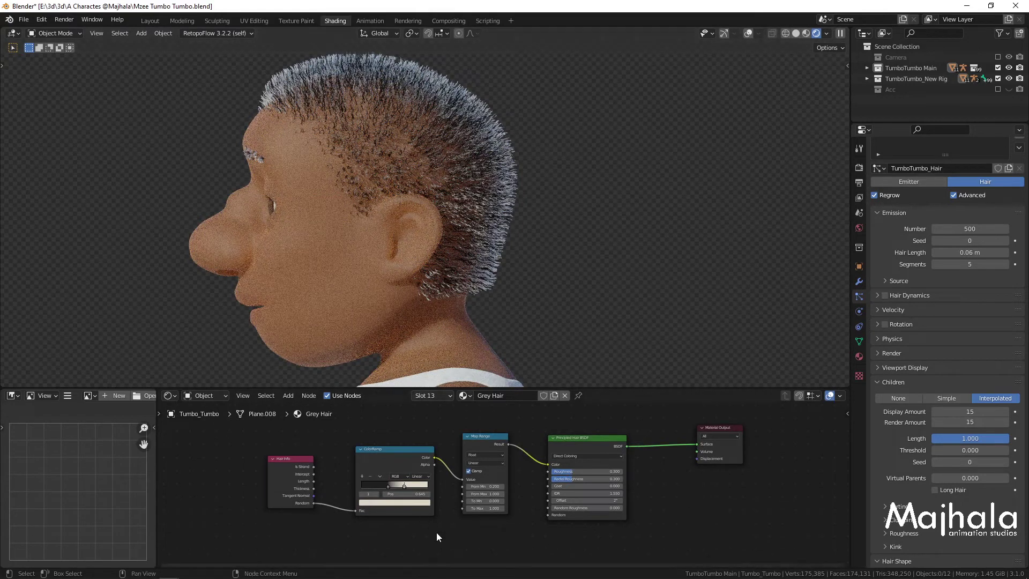
pyautogui.scroll(2, 434, 528)
pyautogui.scroll(1, 431, 519)
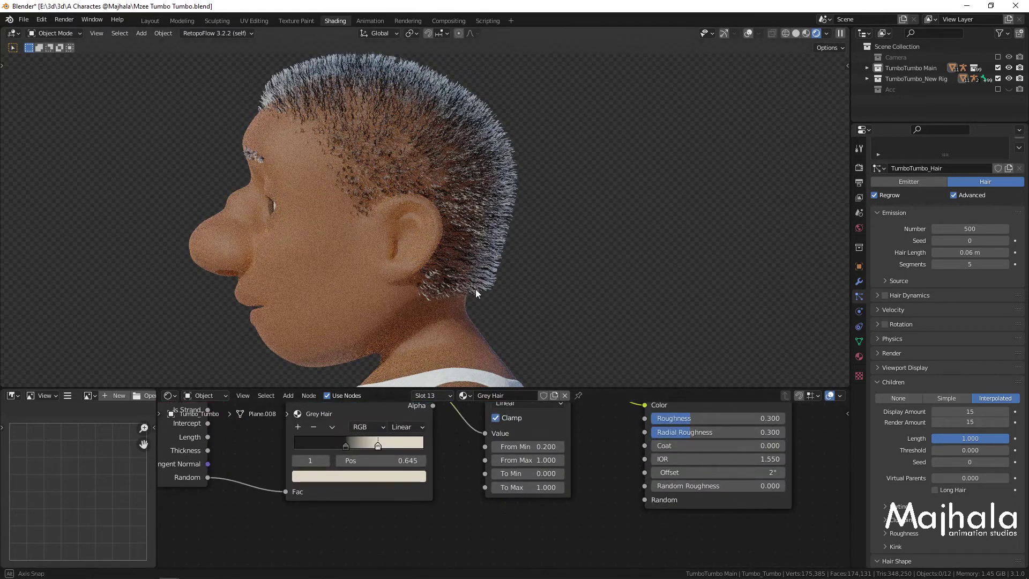
pyautogui.scroll(5, 475, 288)
# - Split the 3D viewport into two side-by-side views of the character's head
pyautogui.scroll(-4, 484, 268)
pyautogui.press('KP_3')
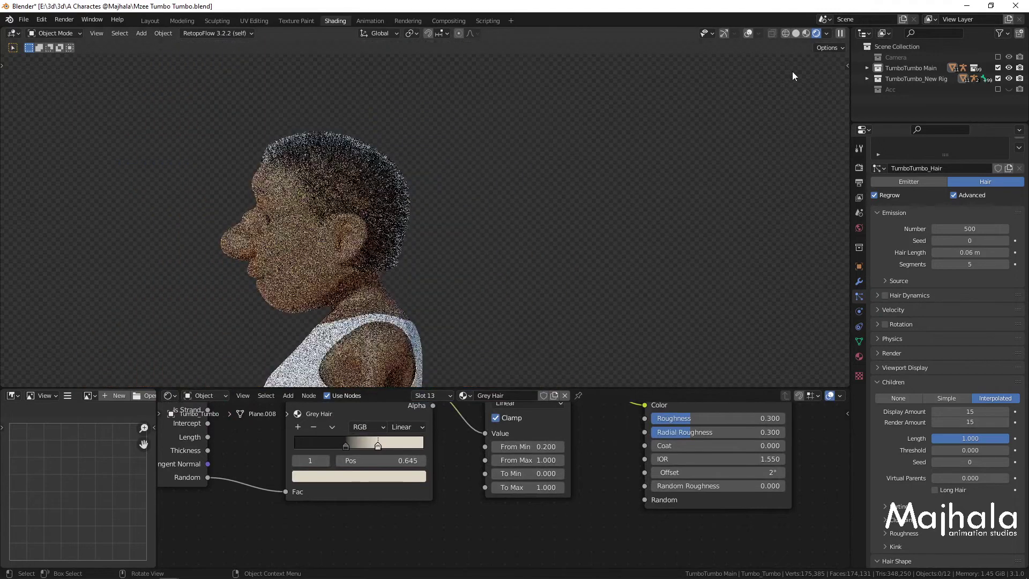
pyautogui.moveTo(851, 28); pyautogui.dragTo(376, 161)
pyautogui.scroll(5, 106, 231)
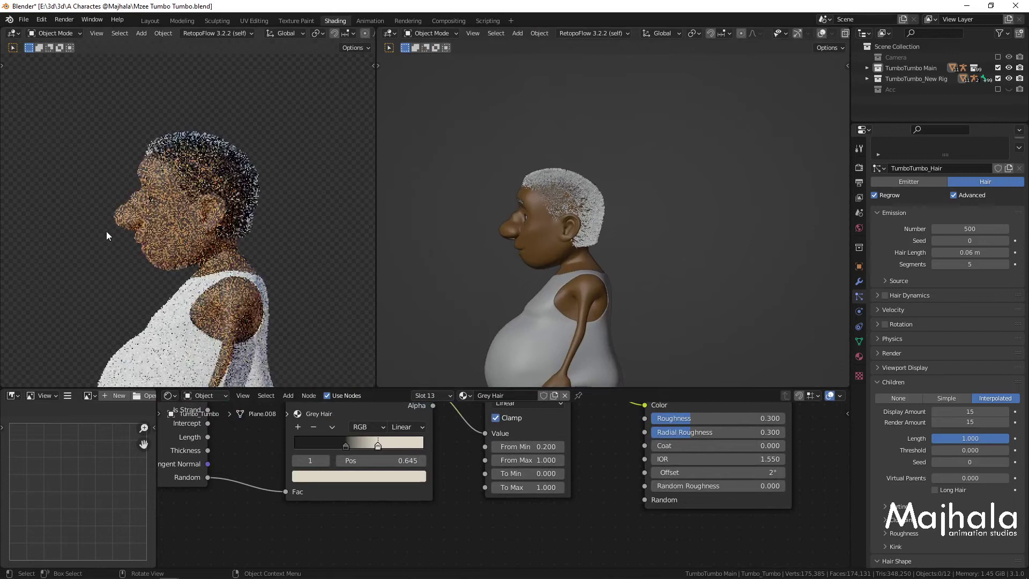
pyautogui.moveTo(488, 238); pyautogui.dragTo(589, 257, button='middle')
pyautogui.scroll(5, 571, 238)
pyautogui.scroll(3, 588, 256)
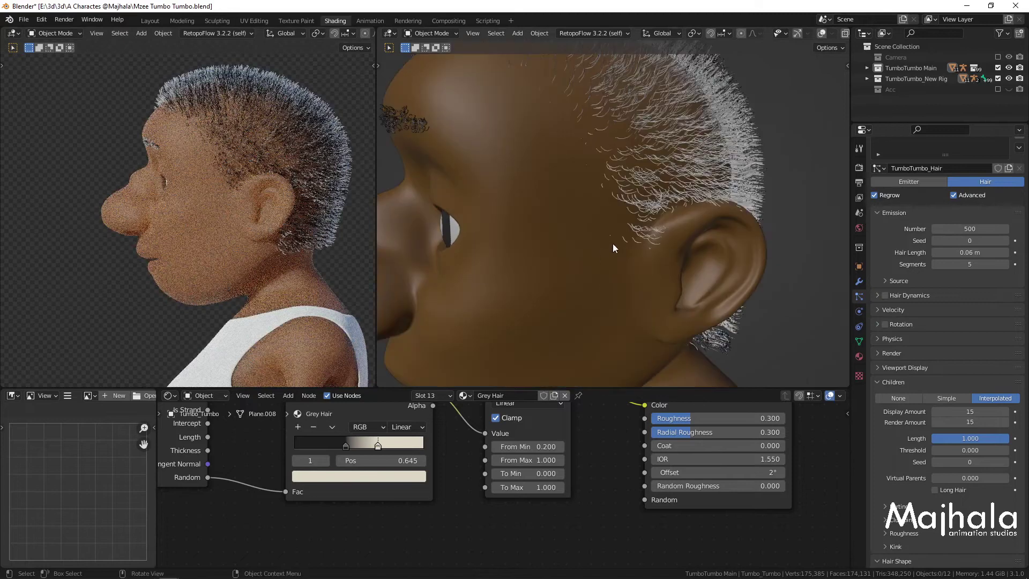
# - Preview the newly split viewport in Material Preview shading, and settle on Rendered shading
pyautogui.scroll(-3, 612, 244)
pyautogui.scroll(-2, 594, 245)
pyautogui.moveTo(592, 240); pyautogui.dragTo(642, 236, button='middle')
pyautogui.scroll(-3, 836, 36)
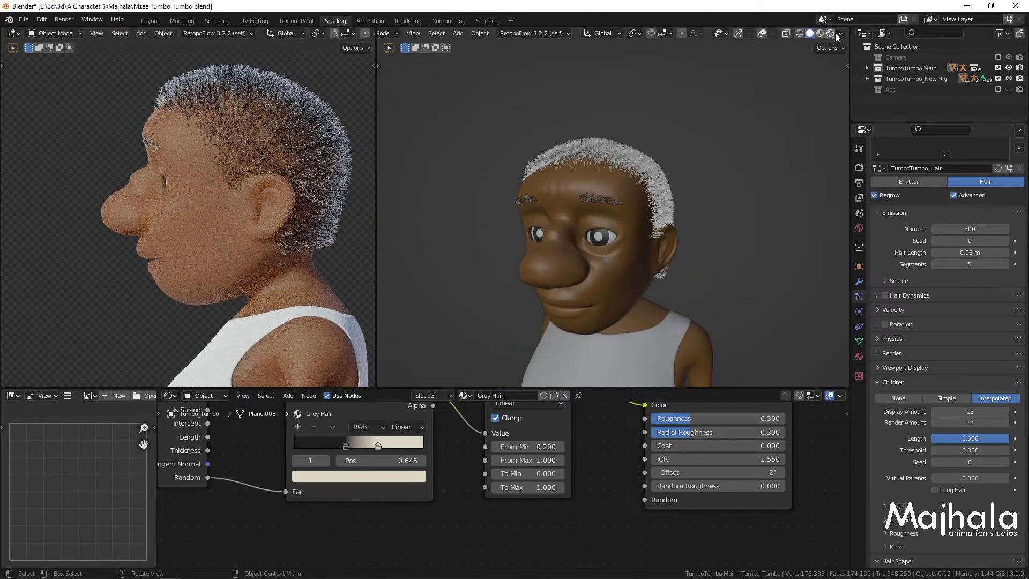
pyautogui.click(820, 34)
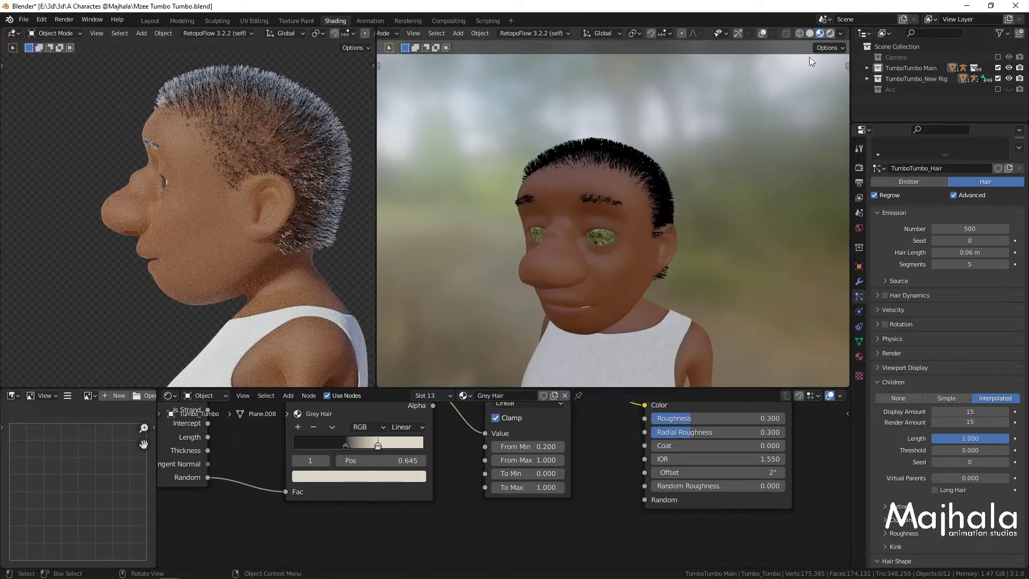
pyautogui.click(830, 33)
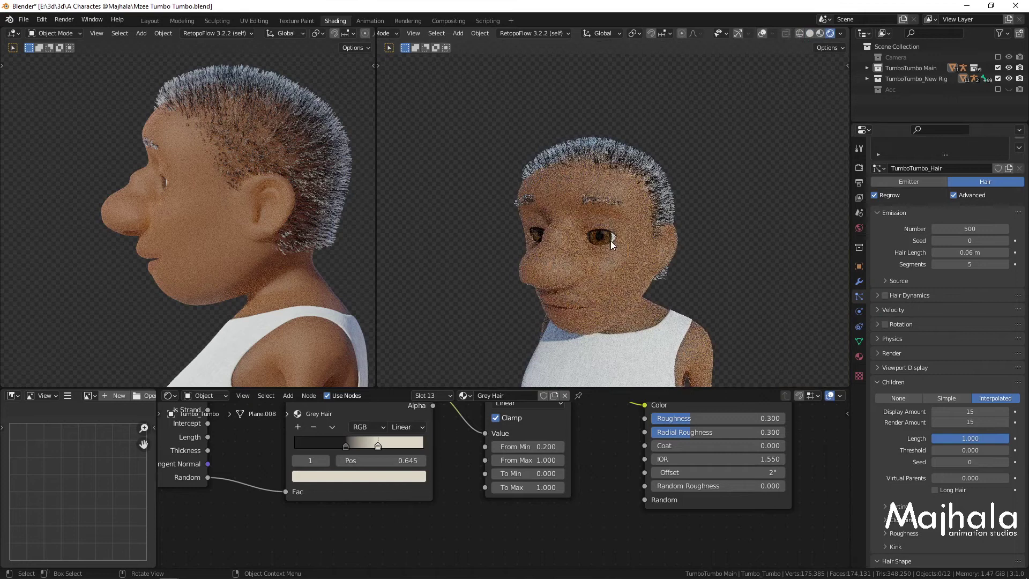
# - Inspect the rendered hair from the front and close up along the hairline, and dismiss the desktop notification
pyautogui.moveTo(611, 241); pyautogui.dragTo(632, 227, button='middle')
pyautogui.scroll(2, 634, 227)
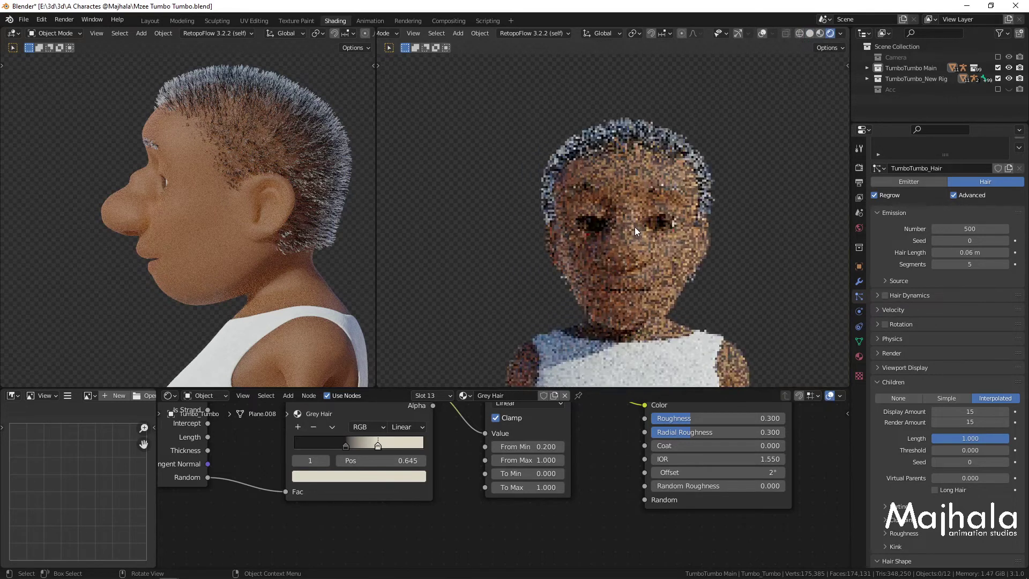
pyautogui.scroll(1, 635, 228)
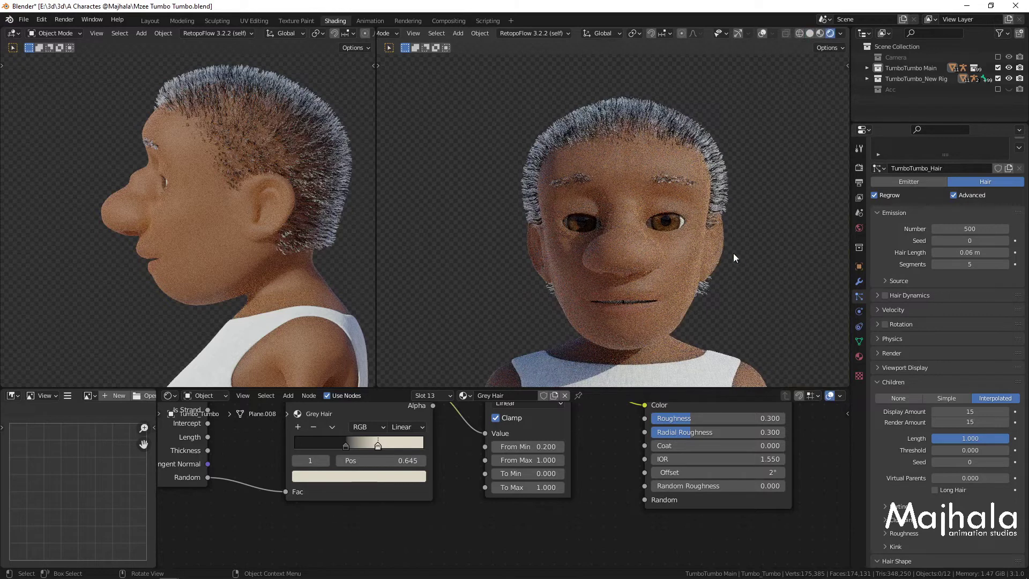
pyautogui.press('Home')
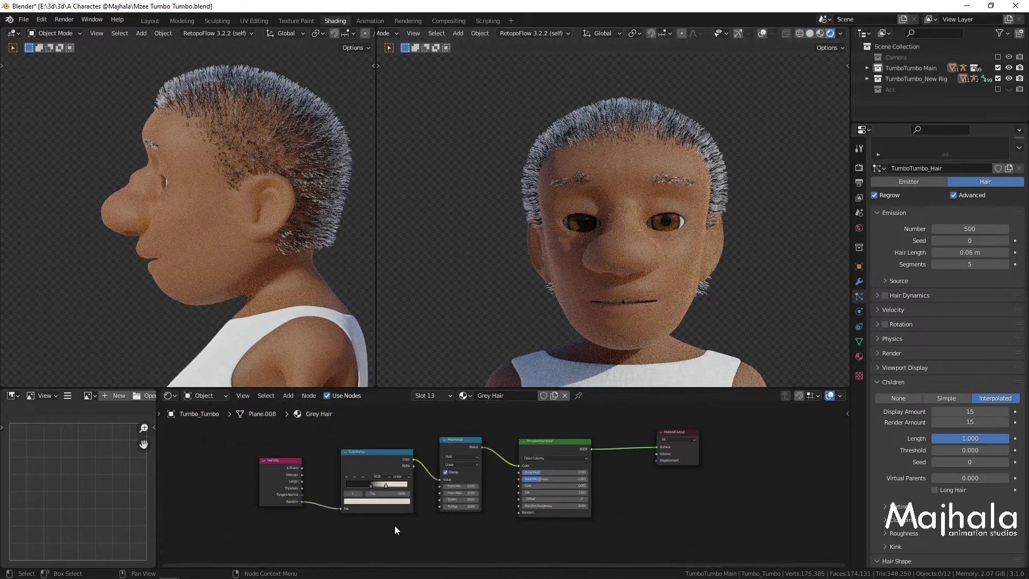
pyautogui.scroll(8, 572, 131)
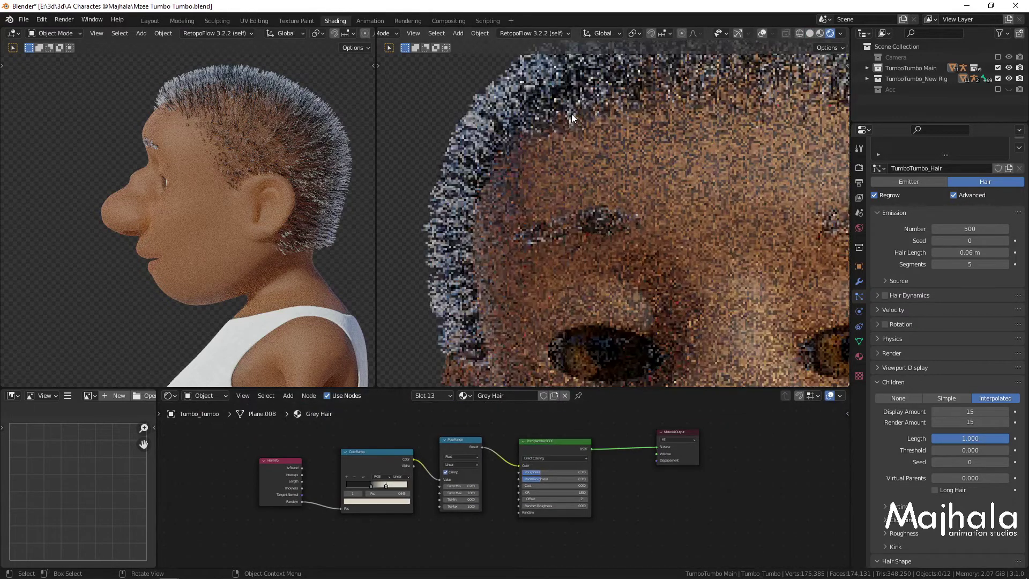
pyautogui.keyDown('shift'); pyautogui.moveTo(620, 224); pyautogui.dragTo(600, 211, button='middle'); pyautogui.keyUp('shift')
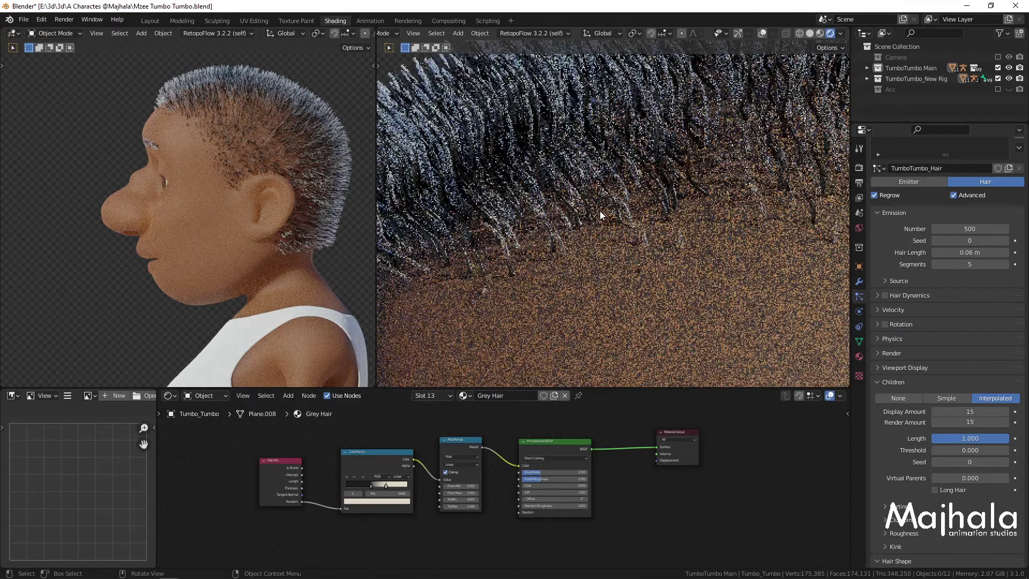
pyautogui.moveTo(600, 210); pyautogui.dragTo(629, 238, button='middle')
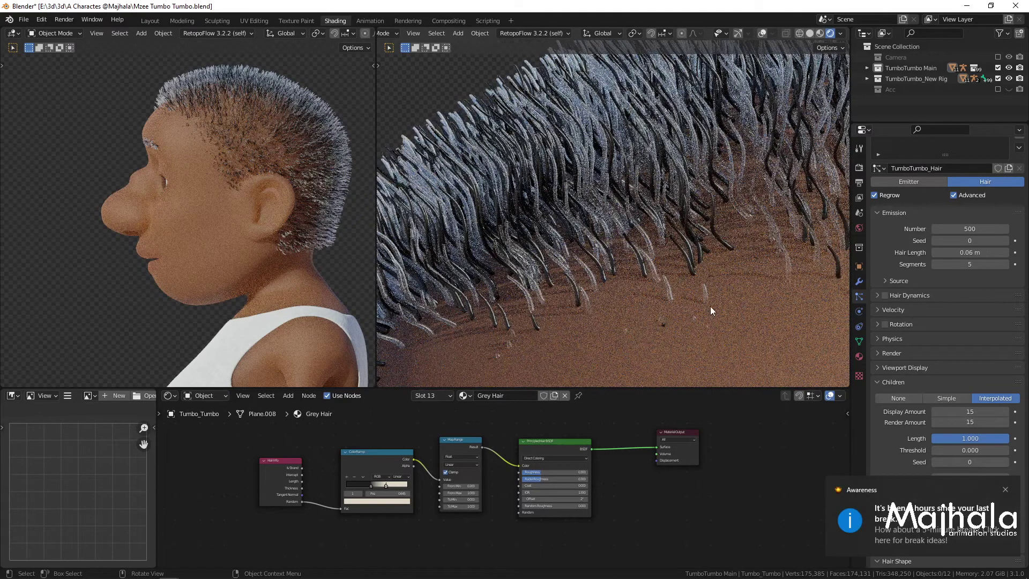
pyautogui.click(1006, 491)
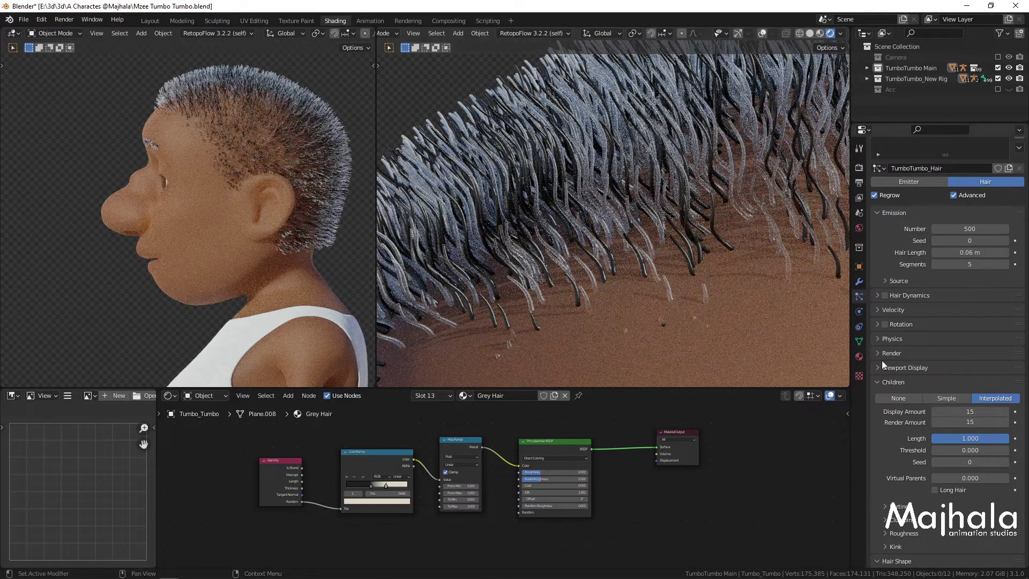
# - Set the hair strands' tip diameter to 0.01 m in Hair Shape, and check the rendered hair around the head
pyautogui.scroll(-8, 980, 483)
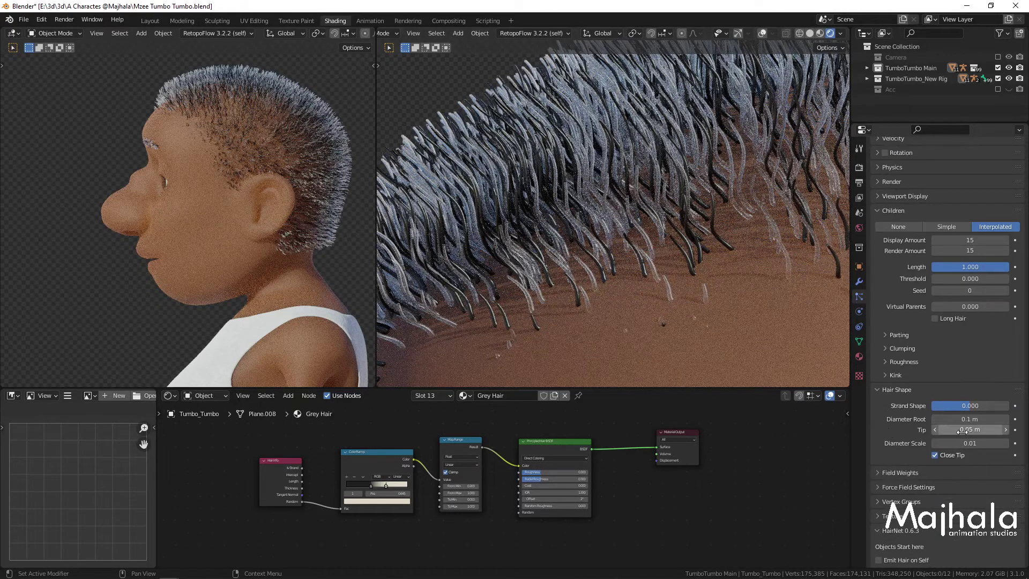
pyautogui.click(958, 429)
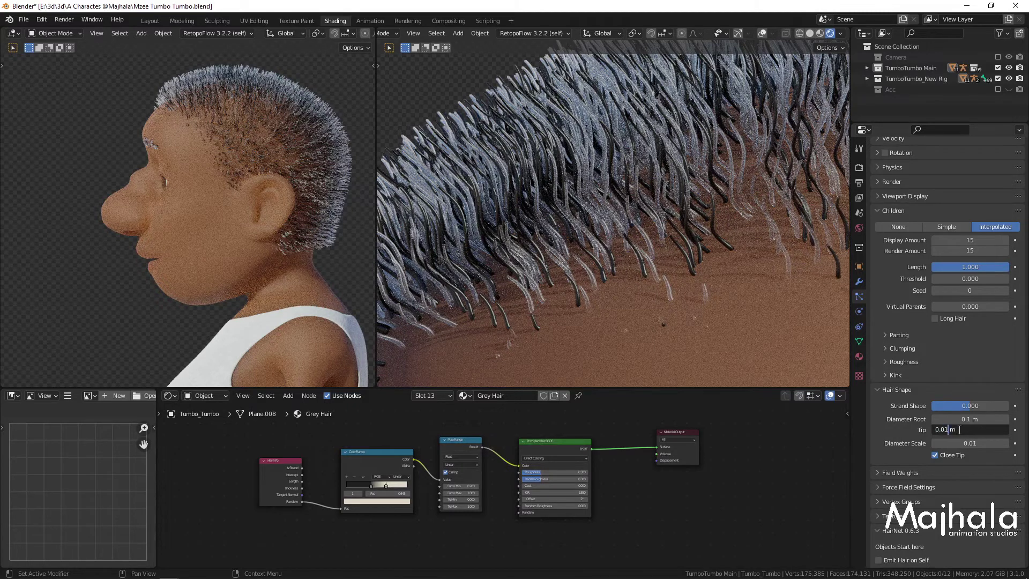
pyautogui.press('Return')
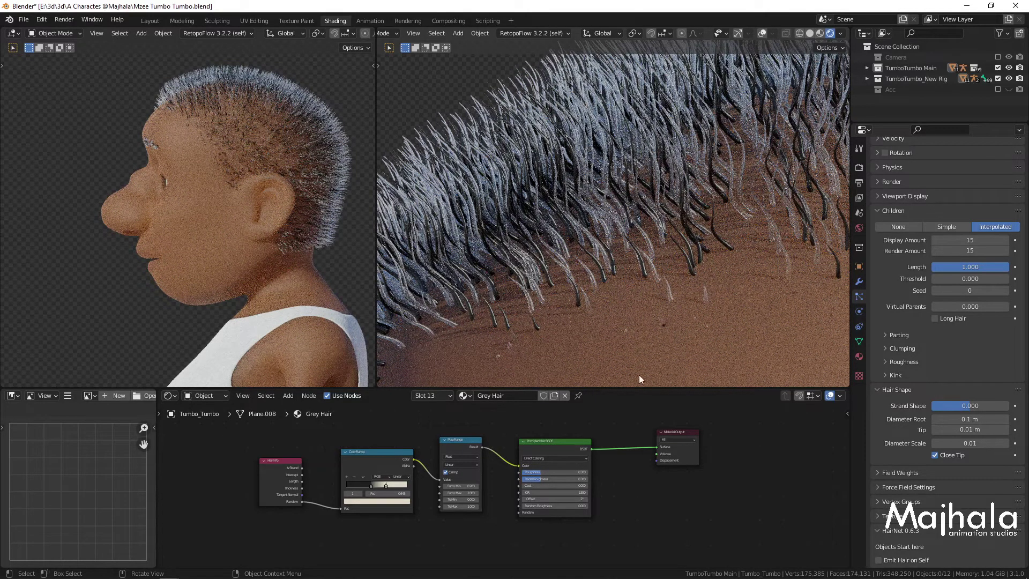
pyautogui.scroll(-6, 673, 282)
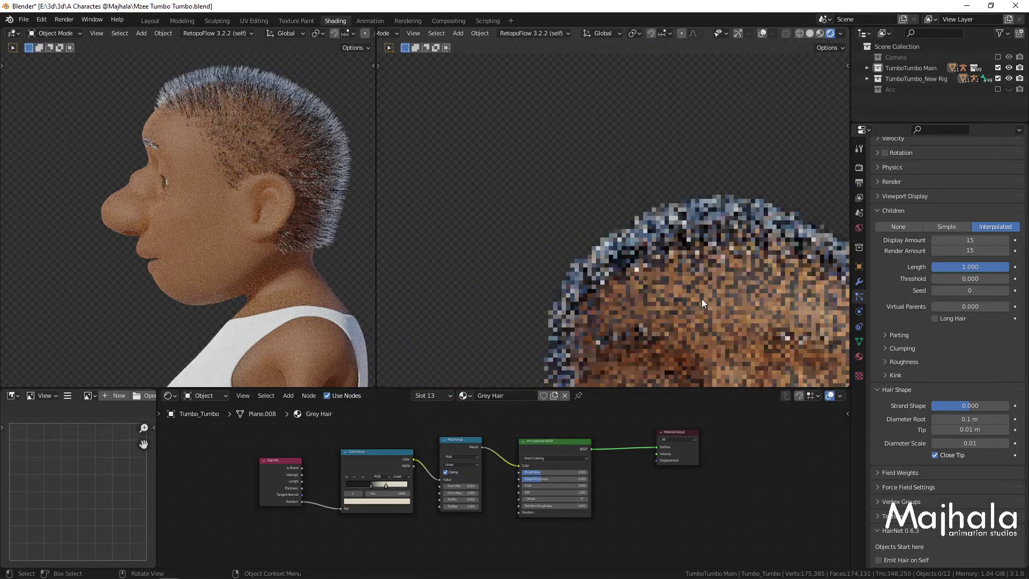
pyautogui.scroll(-2, 696, 300)
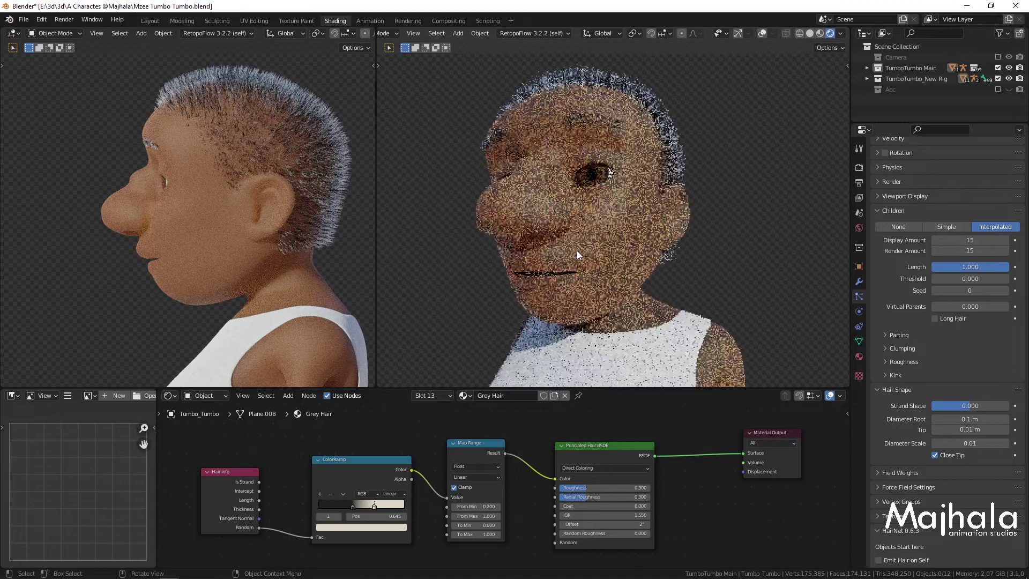
pyautogui.moveTo(577, 250); pyautogui.dragTo(601, 269, button='middle')
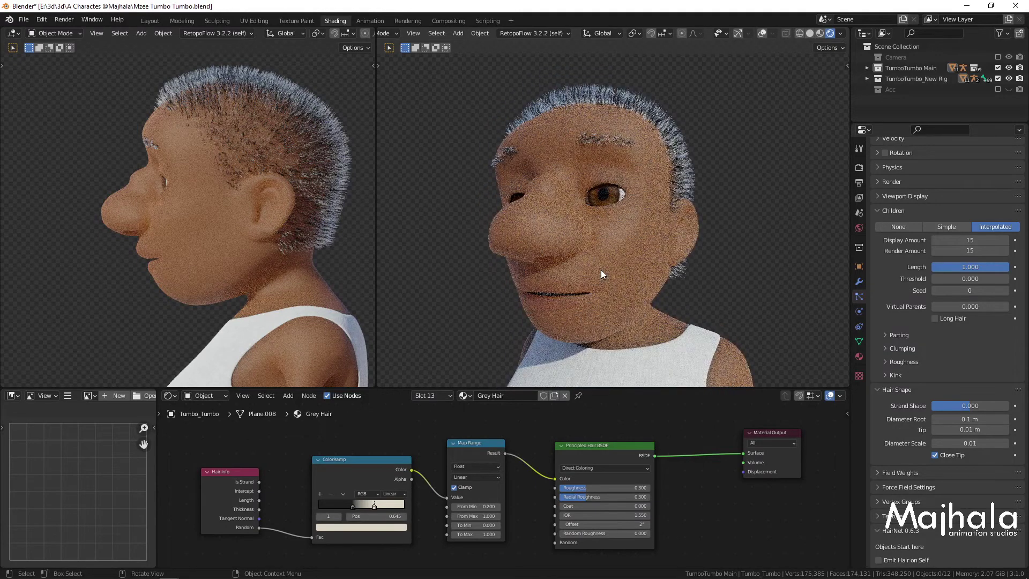
pyautogui.moveTo(642, 265); pyautogui.dragTo(574, 265, button='middle')
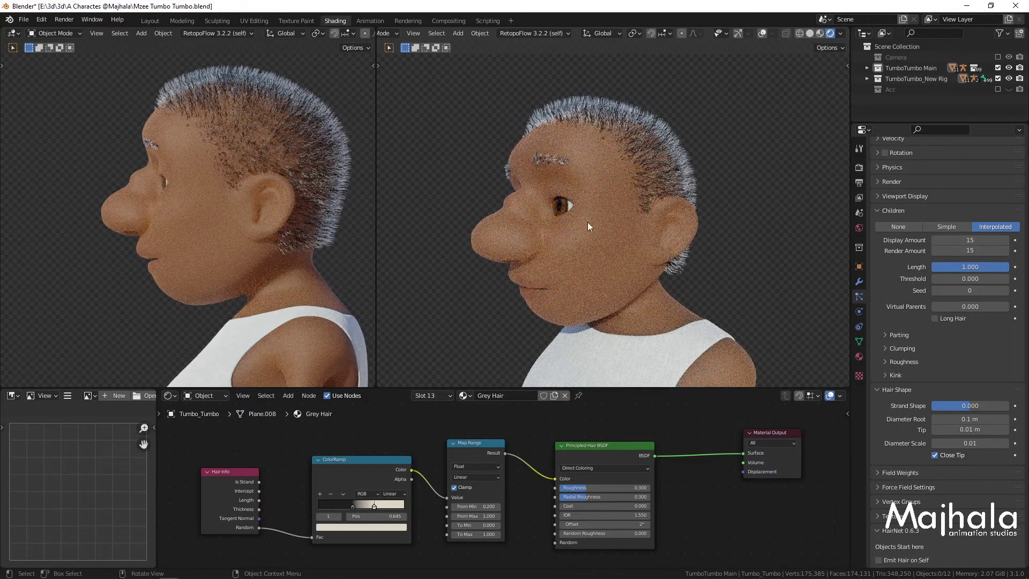
# - Inspect the rendered hair on the character's head from a three-quarter angle and from the side
pyautogui.moveTo(606, 211); pyautogui.dragTo(596, 248, button='middle')
pyautogui.scroll(2, 575, 253)
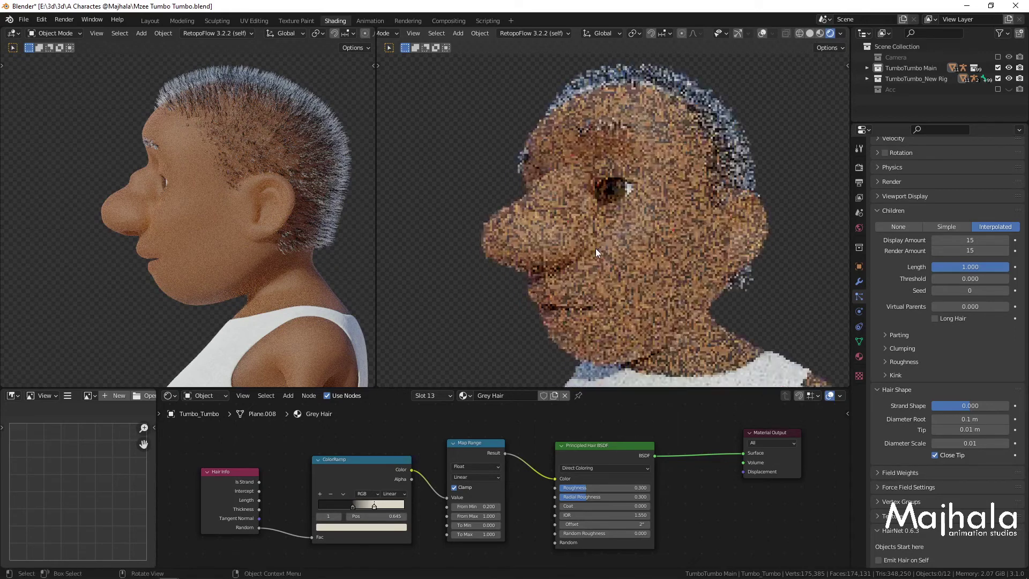
pyautogui.moveTo(177, 571)
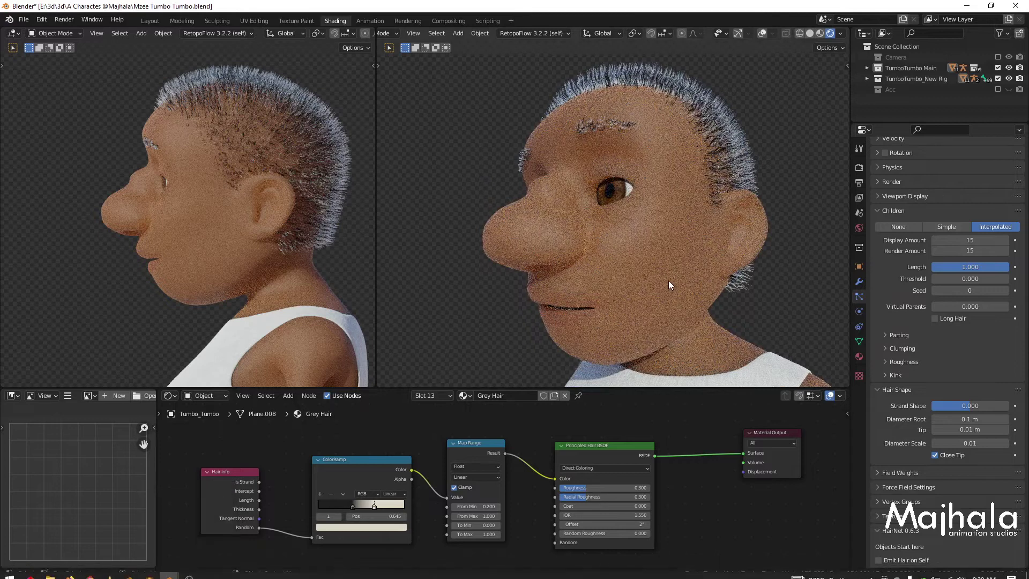
pyautogui.moveTo(668, 281); pyautogui.dragTo(633, 275, button='middle')
pyautogui.scroll(-2, 677, 291)
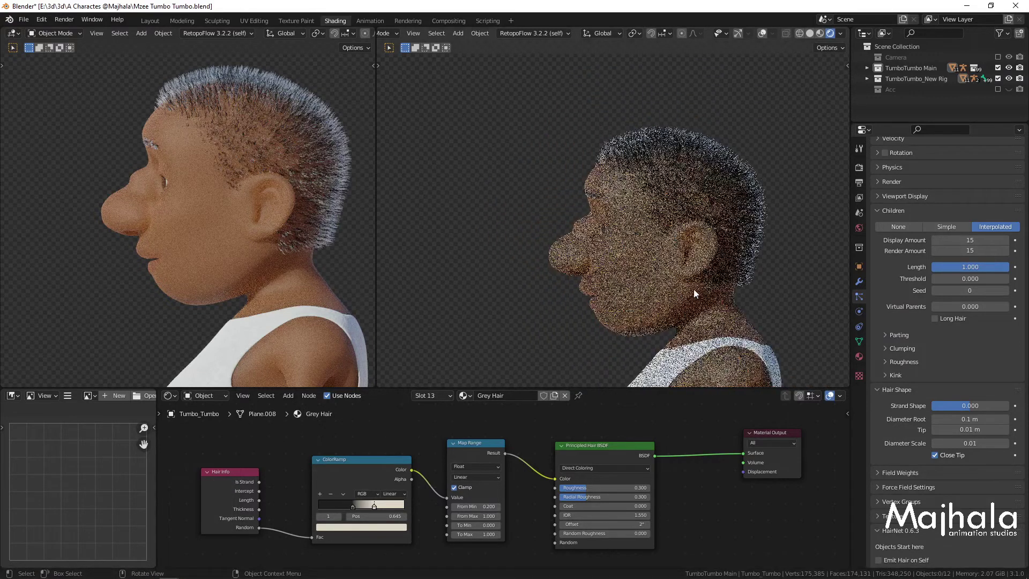
pyautogui.moveTo(694, 289); pyautogui.dragTo(684, 289, button='middle')
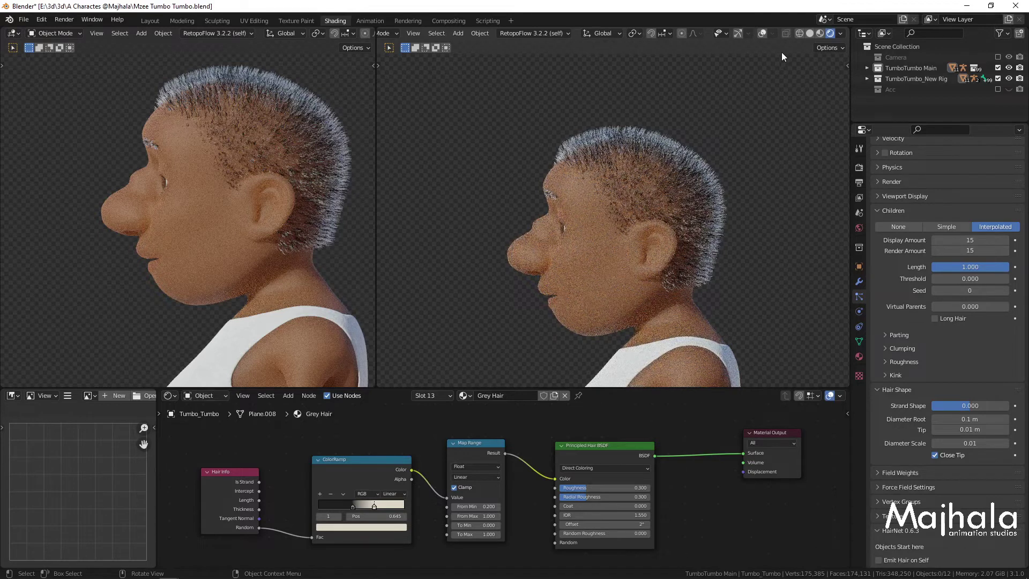
# - Circle-select the front-top part of the scalp mesh in wireframe and try deleting its faces
pyautogui.click(810, 34)
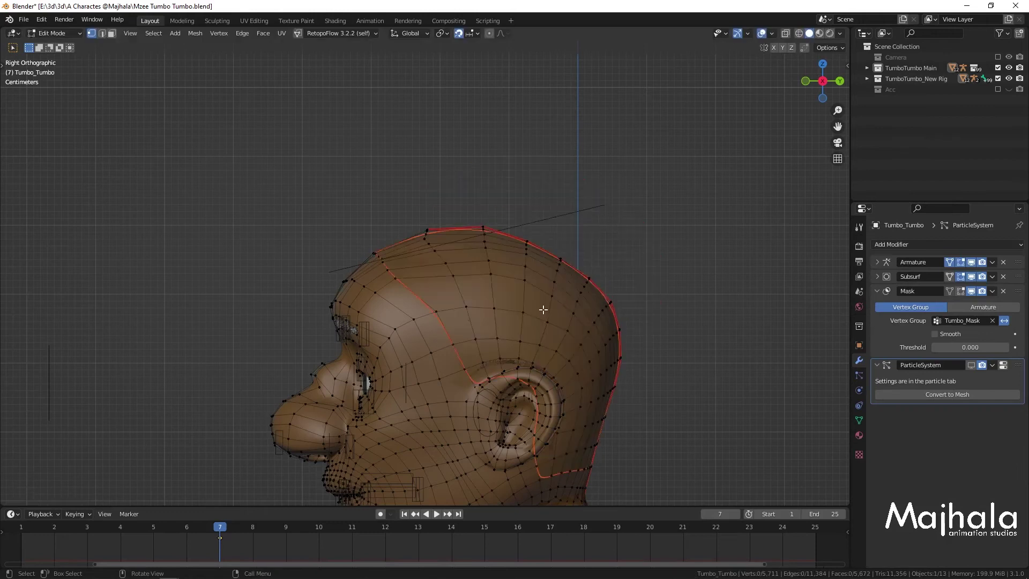
pyautogui.hotkey('alt', 'z')
pyautogui.press('c')
pyautogui.moveTo(545, 287)
pyautogui.mouseDown()
pyautogui.moveTo(498, 252)
pyautogui.moveTo(517, 263)
pyautogui.moveTo(495, 295)
pyautogui.mouseUp()
pyautogui.moveTo(435, 241)
pyautogui.mouseDown(button='middle')
pyautogui.moveTo(361, 246)
pyautogui.moveTo(481, 289)
pyautogui.mouseUp(button='middle')
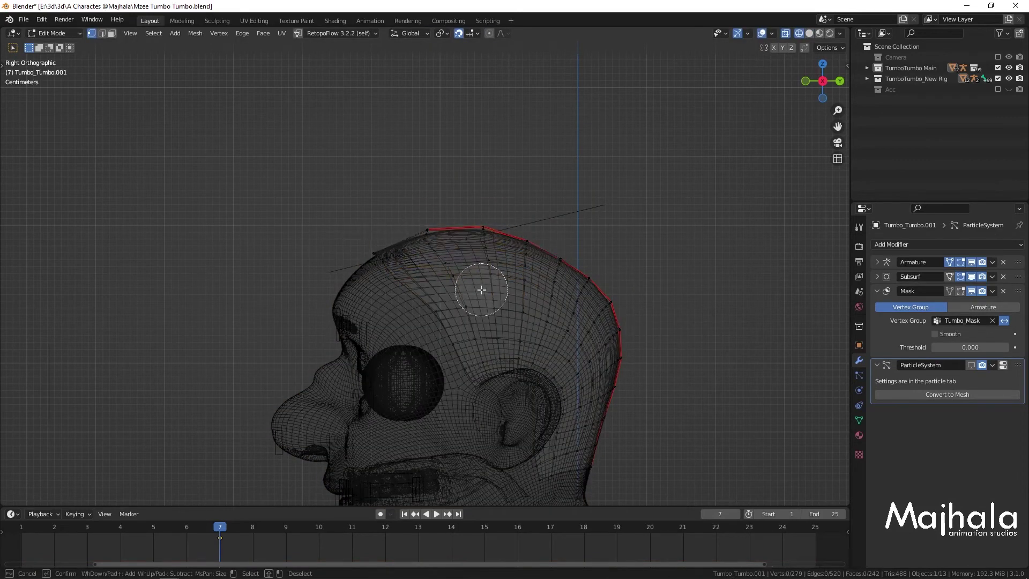
pyautogui.moveTo(488, 240); pyautogui.dragTo(369, 246)
pyautogui.rightClick(500, 227)
pyautogui.press('x')
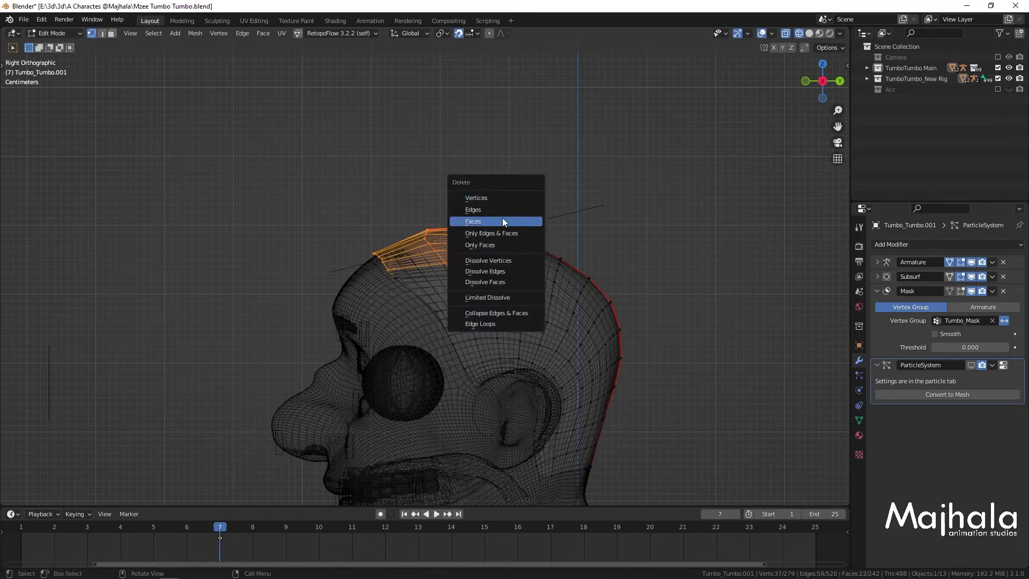
pyautogui.click(503, 220)
# - Undo the face deletion and delete the selected front-top vertices of the scalp mesh instead
pyautogui.hotkey('ctrl', 'z')
pyautogui.scroll(-4, 450, 297)
pyautogui.keyDown('shift'); pyautogui.moveTo(450, 298); pyautogui.dragTo(535, 231, button='middle'); pyautogui.keyUp('shift')
pyautogui.scroll(7, 525, 208)
pyautogui.press('c')
pyautogui.rightClick(574, 236)
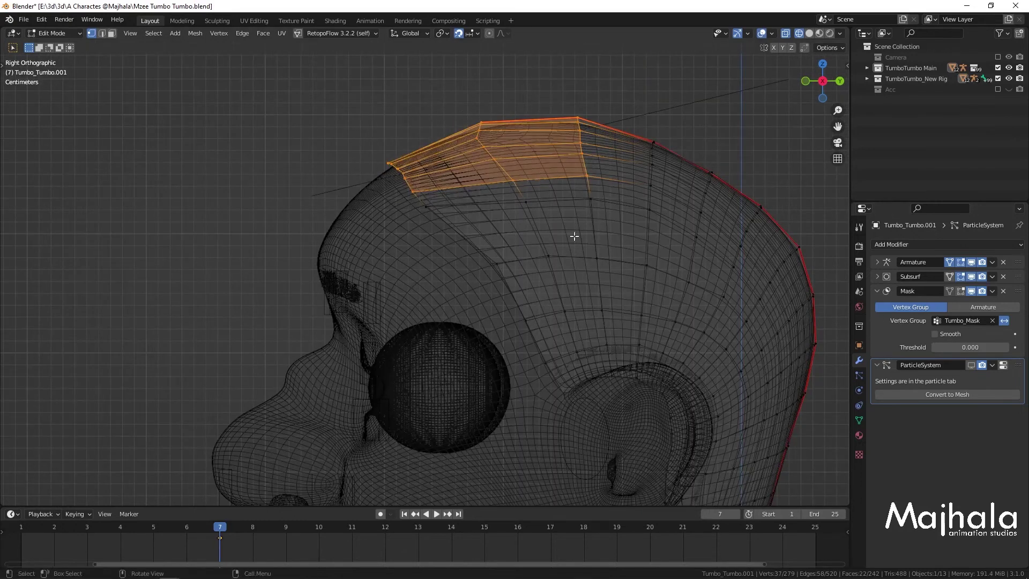
pyautogui.scroll(-7, 574, 236)
pyautogui.moveTo(461, 252); pyautogui.dragTo(503, 212, button='middle')
pyautogui.scroll(4, 572, 276)
pyautogui.scroll(3, 503, 212)
pyautogui.press('z')
pyautogui.click(612, 246)
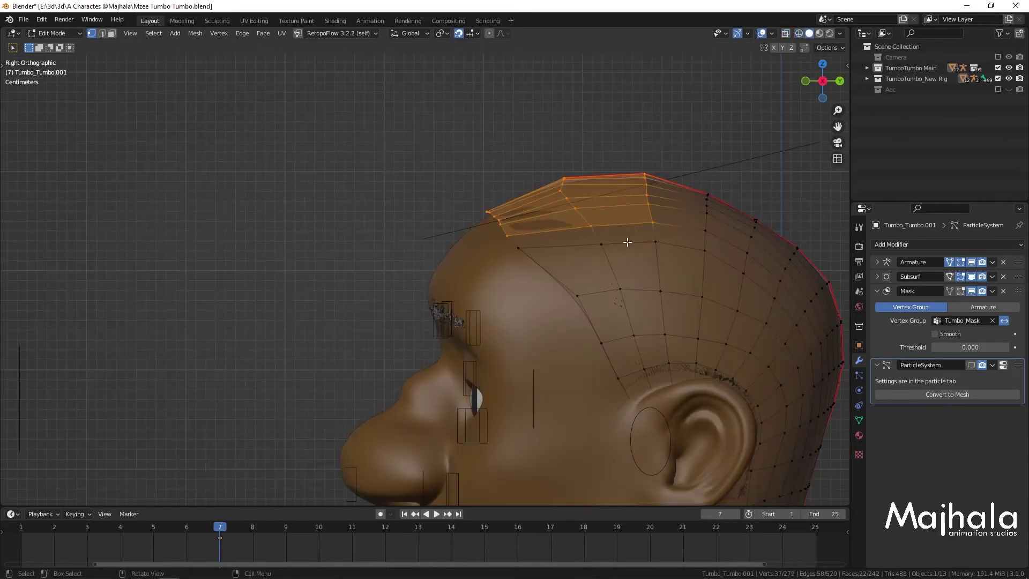
pyautogui.press('x')
pyautogui.click(626, 242)
# - Turn off snapping, activate the Move tool, and move the front corner vertex of the scalp mesh lower
pyautogui.click(537, 259)
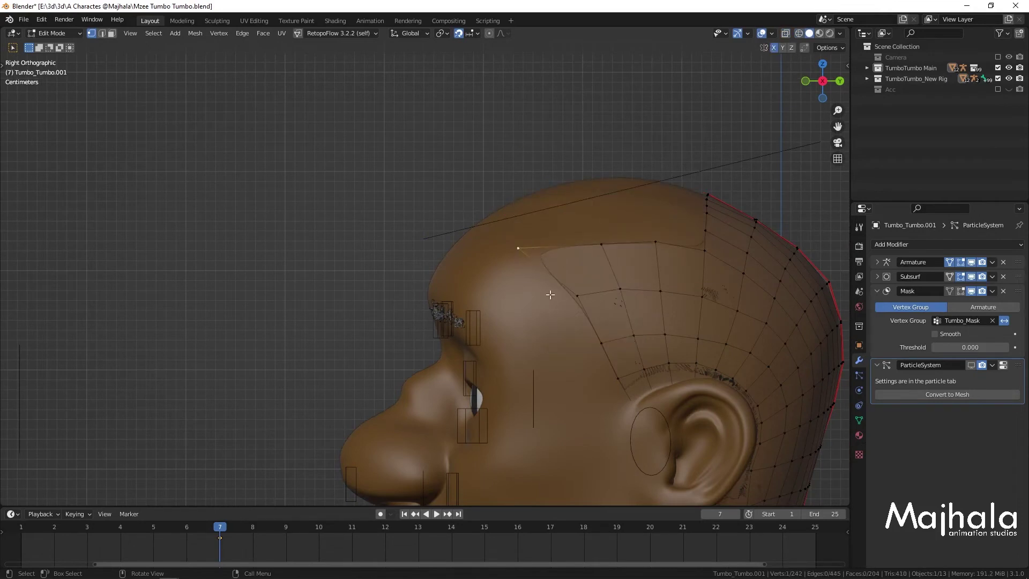
pyautogui.hotkey('shift', 'Tab')
pyautogui.moveTo(550, 295); pyautogui.dragTo(591, 344, button='middle')
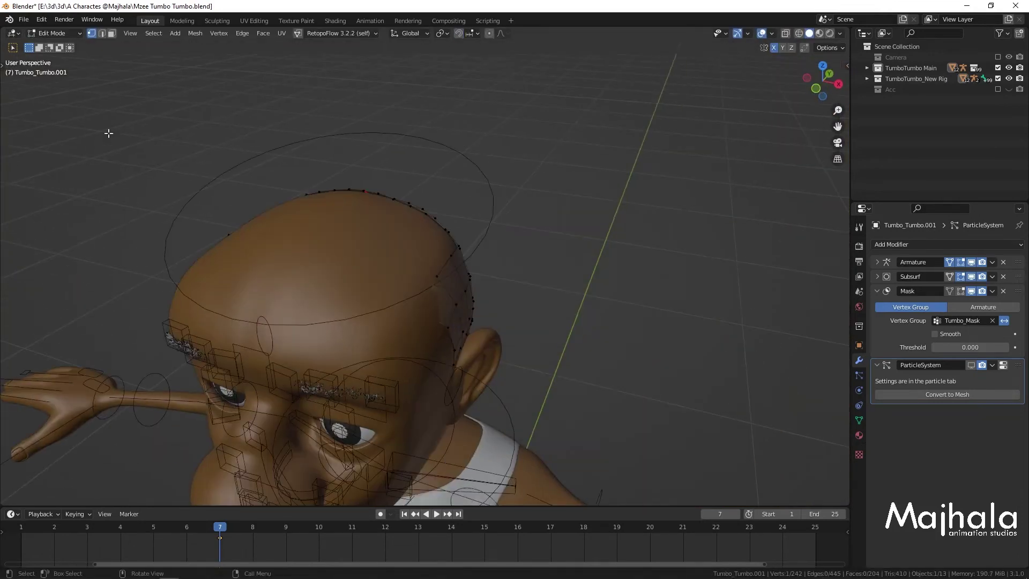
pyautogui.press('t')
pyautogui.click(15, 107)
pyautogui.moveTo(458, 321); pyautogui.dragTo(467, 323)
pyautogui.moveTo(670, 365); pyautogui.dragTo(469, 304, button='middle')
pyautogui.moveTo(428, 273); pyautogui.dragTo(438, 282)
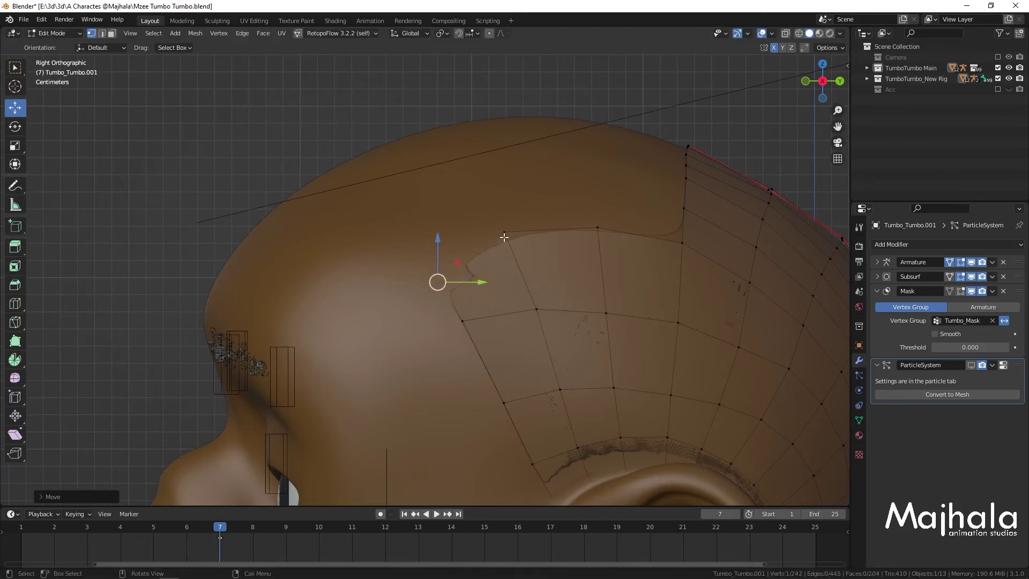
# - Move the upper hairline vertices back and down, and slide the next front vertex along its edge
pyautogui.click(505, 238)
pyautogui.press('g')
pyautogui.click(615, 253)
pyautogui.scroll(-2, 583, 305)
pyautogui.press('g')
pyautogui.click(498, 314)
pyautogui.press('g')
pyautogui.press('g')
pyautogui.click(566, 329)
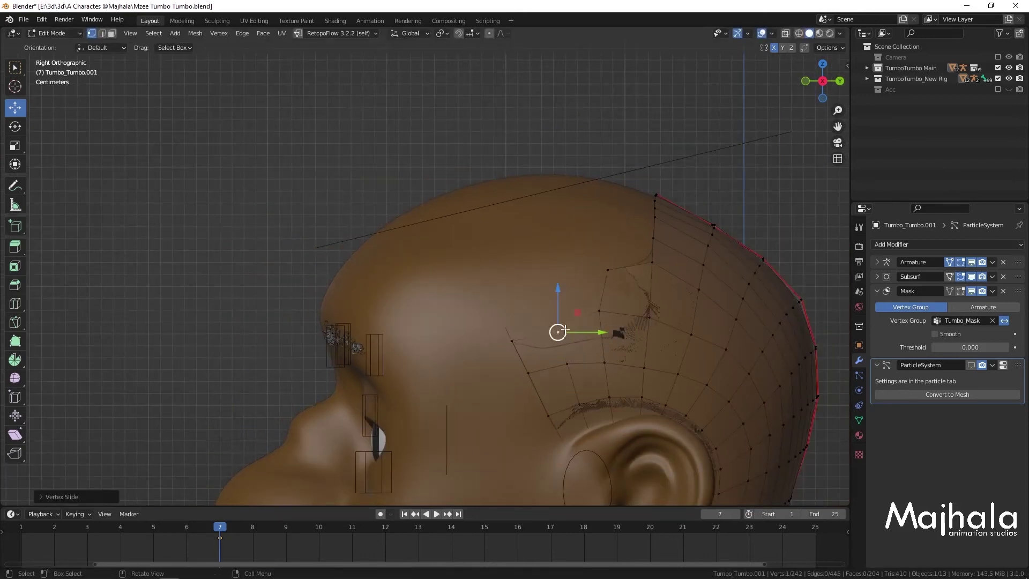
# - Slide the temple vertices along their edges and move the vertex above the ear to smooth the hairline
pyautogui.click(599, 311)
pyautogui.press('g')
pyautogui.press('g')
pyautogui.click(600, 323)
pyautogui.click(529, 373)
pyautogui.press('g')
pyautogui.press('g')
pyautogui.click(567, 364)
pyautogui.click(549, 415)
pyautogui.press('g')
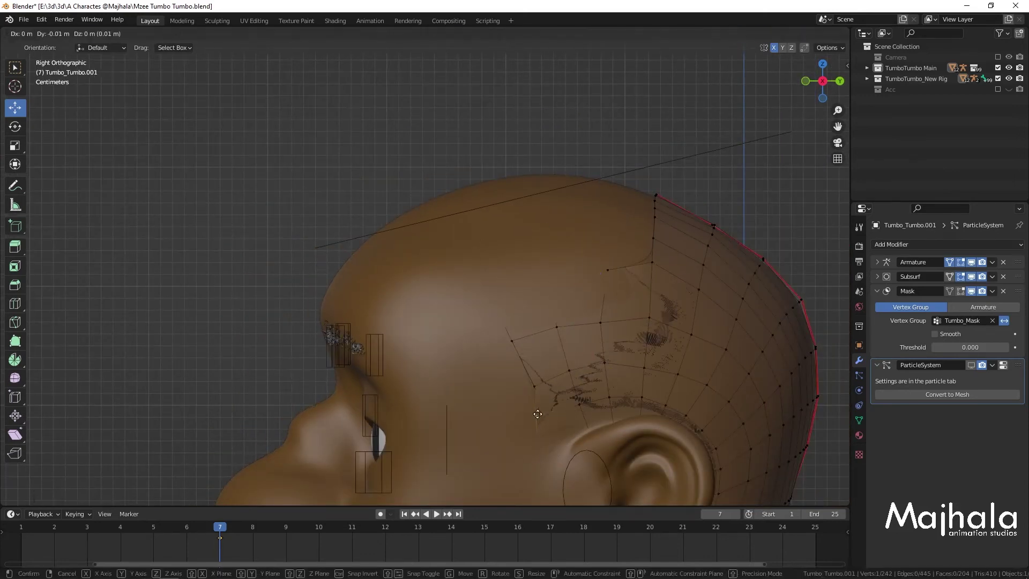
pyautogui.click(538, 413)
# - Reposition the lower front hairline vertices and slide a border vertex along its edge, checking the mesh in wireframe
pyautogui.scroll(-2, 537, 414)
pyautogui.press('g')
pyautogui.click(563, 301)
pyautogui.hotkey('shift', 'z')
pyautogui.moveTo(563, 301); pyautogui.dragTo(570, 329, button='middle')
pyautogui.scroll(-4, 570, 329)
pyautogui.moveTo(653, 335); pyautogui.dragTo(563, 352, button='middle')
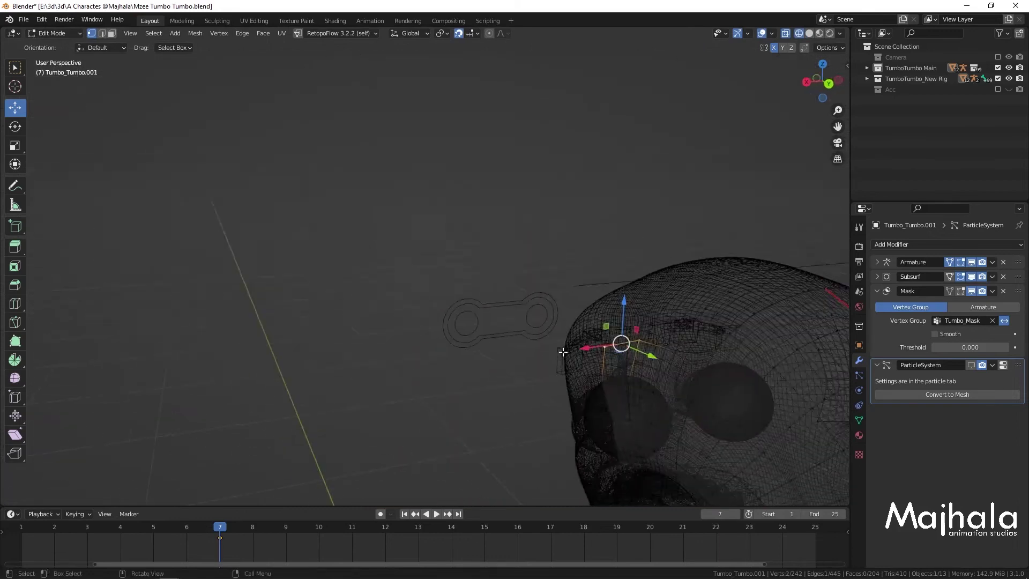
pyautogui.hotkey('shift', 'z')
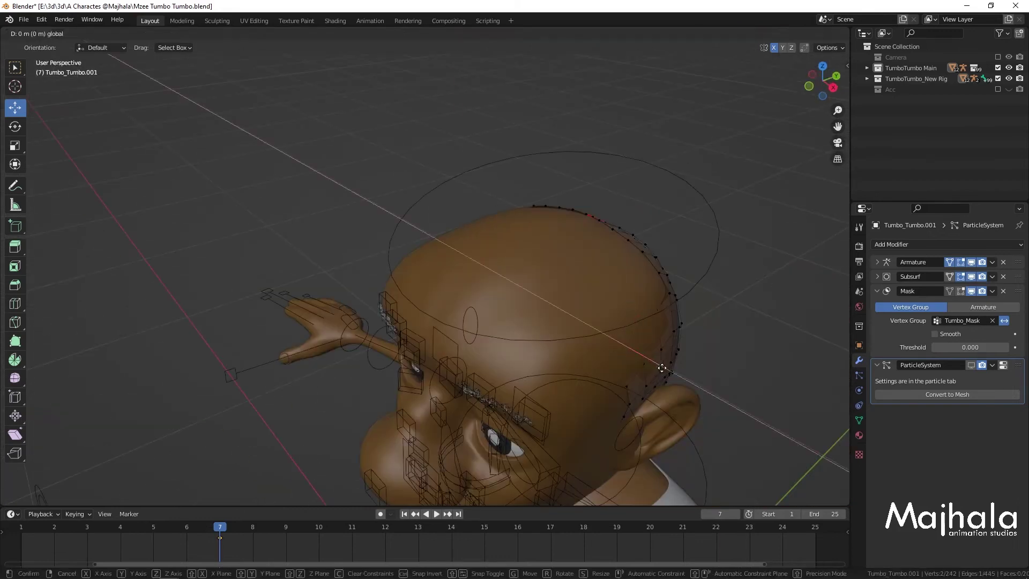
pyautogui.moveTo(664, 368); pyautogui.dragTo(662, 366)
pyautogui.moveTo(745, 440)
pyautogui.mouseDown(button='middle')
pyautogui.moveTo(659, 374)
pyautogui.moveTo(692, 370)
pyautogui.moveTo(536, 322)
pyautogui.mouseUp(button='middle')
pyautogui.scroll(2, 659, 375)
pyautogui.click(672, 335)
pyautogui.press('g')
pyautogui.press('g')
pyautogui.click(650, 344)
# - Slide a border vertex near the crown along its edge to even out the scalp mesh's top outline
pyautogui.scroll(-6, 600, 349)
pyautogui.scroll(6, 536, 321)
pyautogui.moveTo(499, 250); pyautogui.dragTo(504, 256)
pyautogui.moveTo(505, 256); pyautogui.dragTo(590, 252, button='middle')
pyautogui.moveTo(496, 253); pyautogui.dragTo(492, 257)
pyautogui.moveTo(491, 257); pyautogui.dragTo(474, 195, button='middle')
pyautogui.click(570, 142)
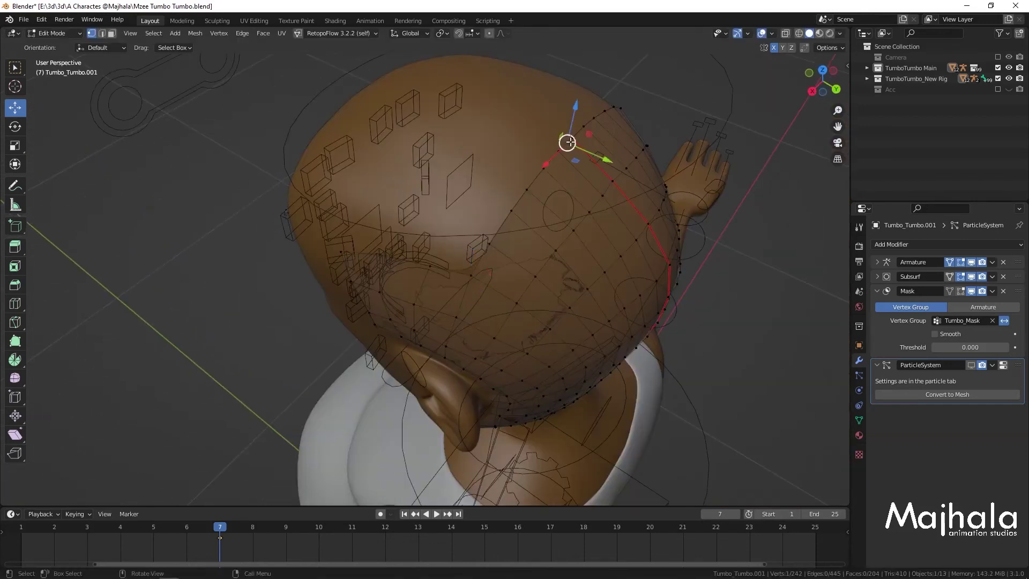
pyautogui.moveTo(627, 184); pyautogui.dragTo(560, 144, button='middle')
pyautogui.press('g')
pyautogui.press('g')
pyautogui.click(558, 159)
pyautogui.click(531, 166)
pyautogui.click(504, 175)
# - Slide three neighbouring vertices along the scalp mesh's upper border to smooth the receding hairline
pyautogui.moveTo(485, 182); pyautogui.dragTo(447, 235, button='middle')
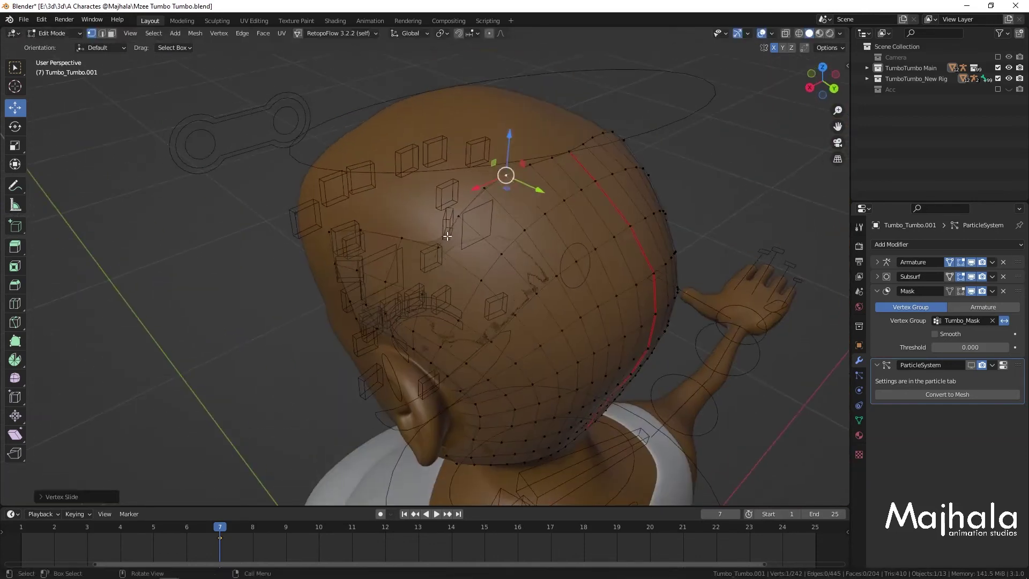
pyautogui.click(485, 188)
pyautogui.press('g')
pyautogui.press('g')
pyautogui.click(486, 190)
pyautogui.click(506, 175)
pyautogui.press('g')
pyautogui.press('g')
pyautogui.click(532, 166)
pyautogui.press('g')
pyautogui.press('g')
# - Adjust the position of a vertex on the side of the scalp mesh and return to Object Mode
pyautogui.moveTo(495, 273); pyautogui.dragTo(632, 252, button='middle')
pyautogui.scroll(6, 595, 255)
pyautogui.click(604, 251)
pyautogui.moveTo(606, 250); pyautogui.dragTo(609, 248)
pyautogui.moveTo(645, 361); pyautogui.dragTo(627, 380, button='middle')
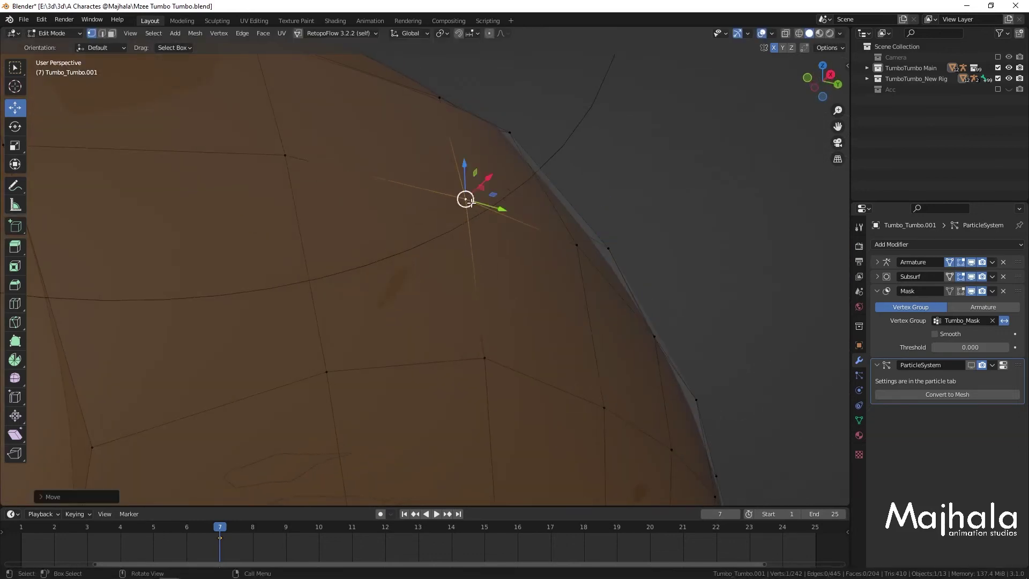
pyautogui.scroll(-10, 498, 292)
pyautogui.moveTo(695, 349); pyautogui.dragTo(624, 420, button='middle')
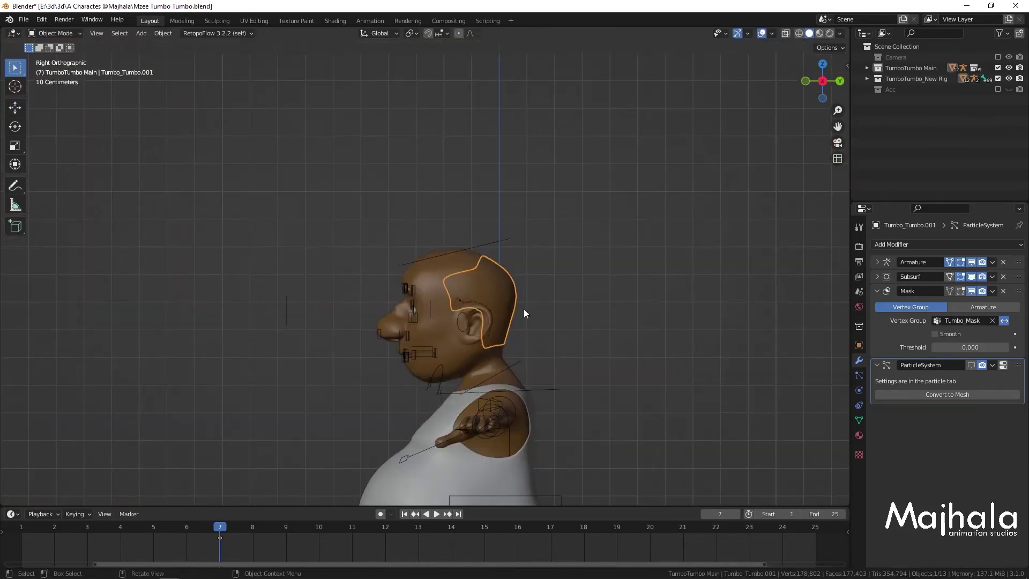
# - Open the TumboTumbo_Hair particle settings and show the particle system in the viewport
pyautogui.click(1003, 365)
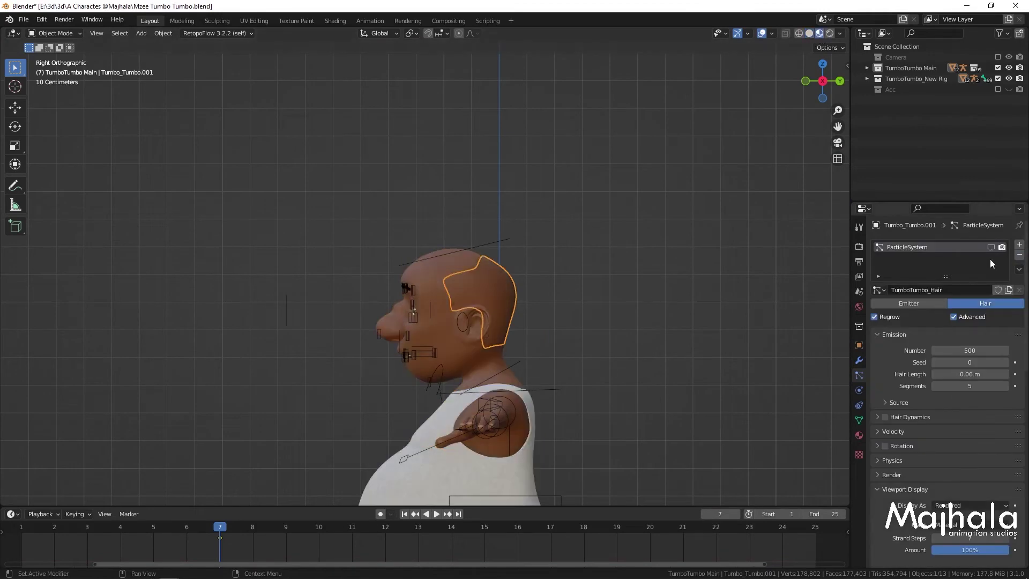
pyautogui.scroll(6, 588, 291)
pyautogui.scroll(-5, 616, 294)
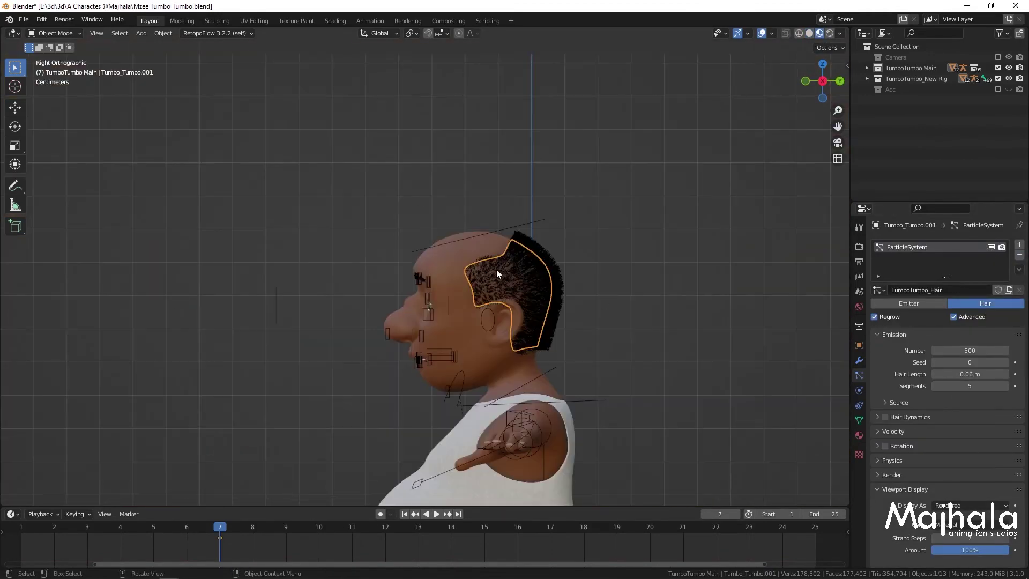
# - Select the border vertices of the scalp mesh and set the Hair group vertex weight to 0.5
pyautogui.press('Tab')
pyautogui.scroll(4, 537, 269)
pyautogui.keyDown('alt'); pyautogui.click(473, 241); pyautogui.keyUp('alt')
pyautogui.keyDown('alt'); pyautogui.click(477, 220); pyautogui.keyUp('alt')
pyautogui.keyDown('alt'); pyautogui.keyDown('shift'); pyautogui.click(484, 417); pyautogui.keyUp('shift'); pyautogui.keyUp('alt')
pyautogui.moveTo(484, 417); pyautogui.dragTo(429, 304, button='middle')
pyautogui.hotkey('shift', 'z')
pyautogui.keyDown('alt'); pyautogui.keyDown('shift'); pyautogui.click(471, 377); pyautogui.keyUp('shift'); pyautogui.keyUp('alt')
pyautogui.keyDown('alt'); pyautogui.keyDown('shift'); pyautogui.click(429, 304); pyautogui.keyUp('shift'); pyautogui.keyUp('alt')
pyautogui.press('KP_3')
pyautogui.click(860, 419)
pyautogui.click(965, 358)
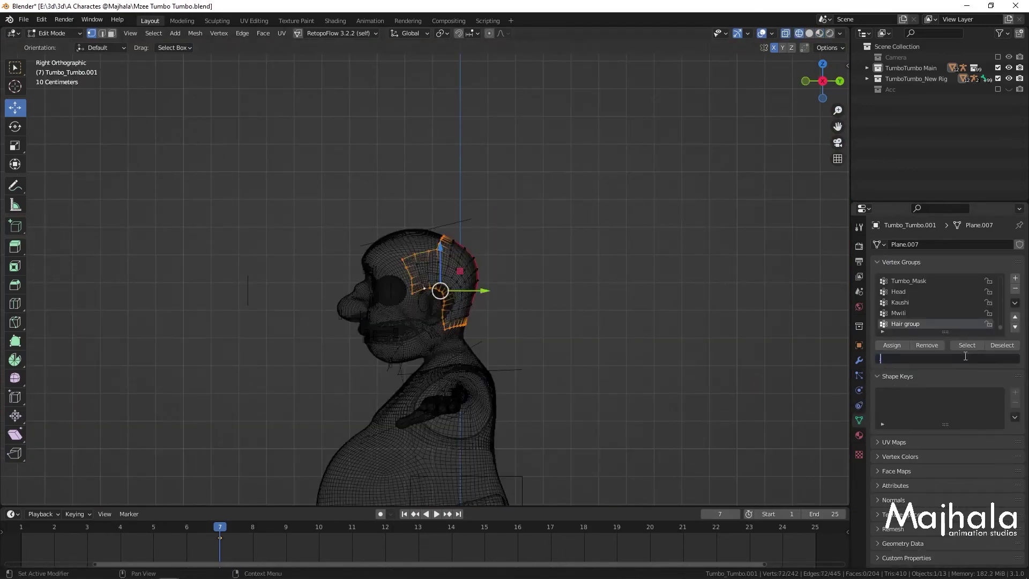
pyautogui.write('0.5')
pyautogui.press('Return')
pyautogui.moveTo(601, 262); pyautogui.dragTo(567, 260, button='middle')
pyautogui.press('Tab')
# - Preview the head from the side in Rendered shading with overlays and gizmos hidden
pyautogui.press('KP_3')
pyautogui.click(809, 33)
pyautogui.scroll(5, 458, 306)
pyautogui.click(558, 300)
pyautogui.keyDown('shift'); pyautogui.moveTo(558, 300); pyautogui.dragTo(564, 296, button='middle'); pyautogui.keyUp('shift')
pyautogui.press('z')
pyautogui.click(514, 239)
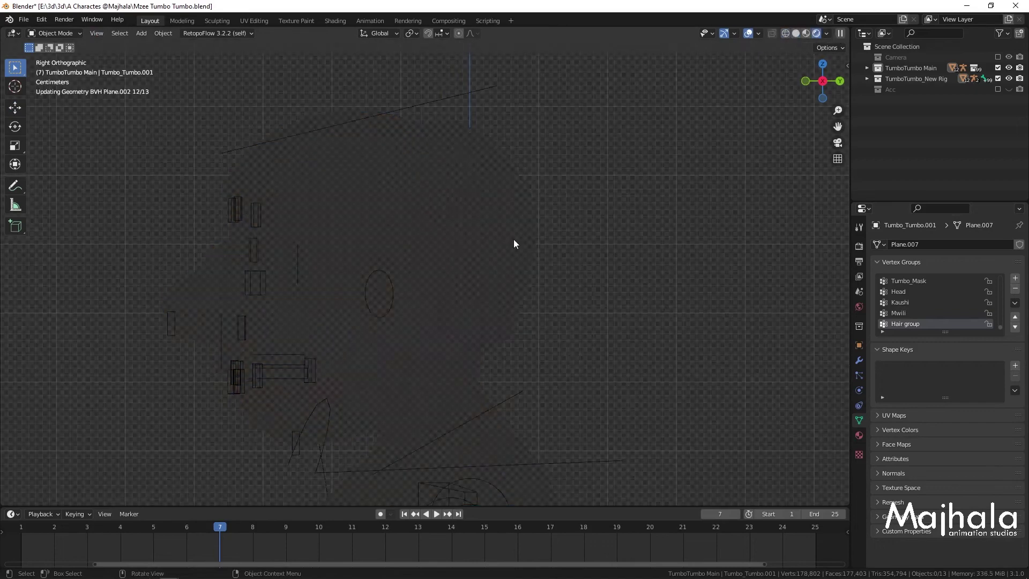
pyautogui.keyDown('shift'); pyautogui.moveTo(590, 162); pyautogui.dragTo(664, 178, button='middle'); pyautogui.keyUp('shift')
pyautogui.click(748, 34)
pyautogui.click(723, 33)
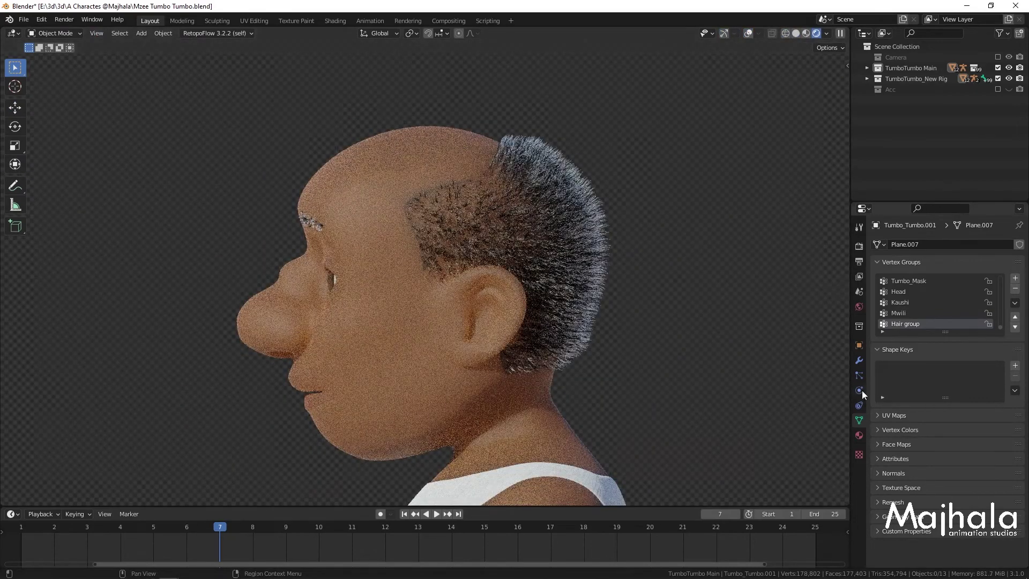
# - Open the Render settings of the scalp's hair particle system and save the file
pyautogui.click(859, 361)
pyautogui.click(1004, 364)
pyautogui.click(935, 382)
pyautogui.click(892, 281)
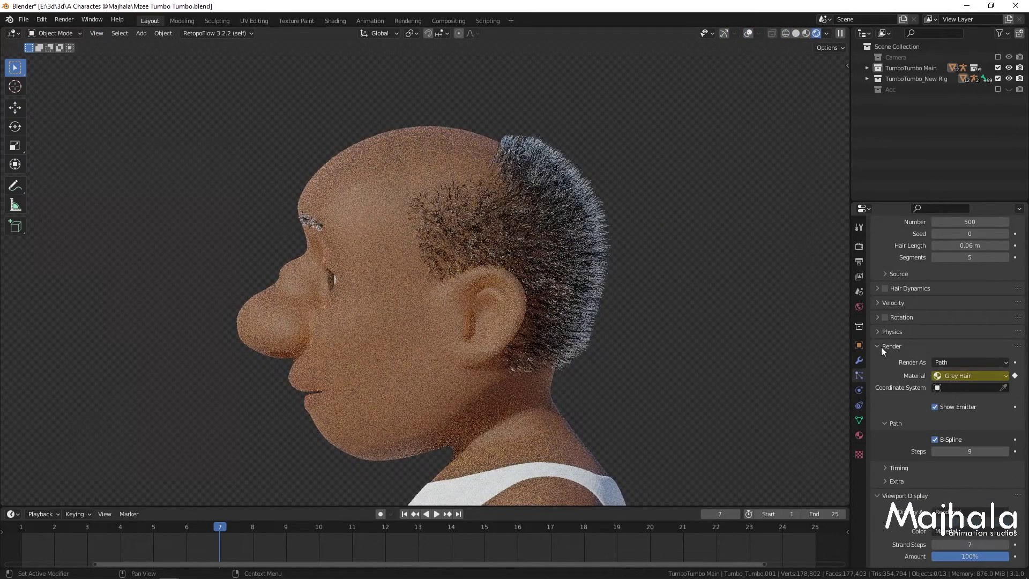
pyautogui.scroll(-2, 660, 232)
pyautogui.hotkey('ctrl', 's')
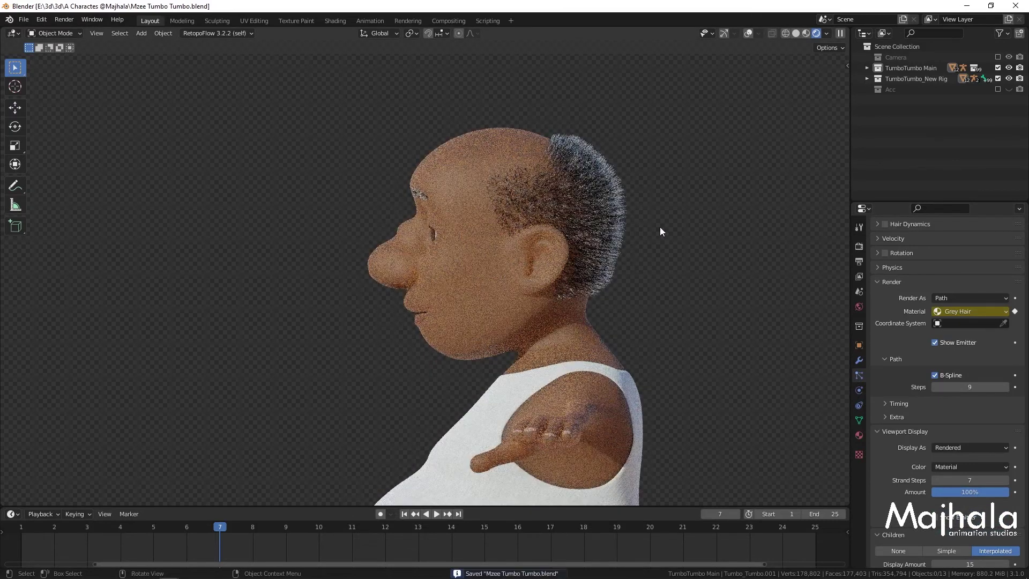
# - Examine the rendered receding hair from the side and front, at a distance and close up
pyautogui.scroll(-2, 657, 290)
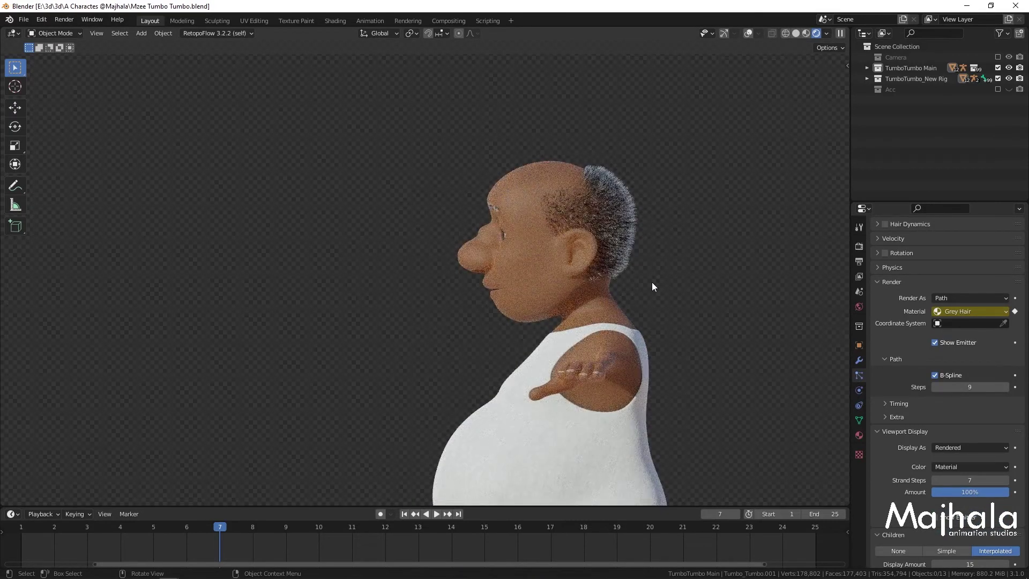
pyautogui.scroll(-2, 637, 265)
pyautogui.scroll(3, 597, 232)
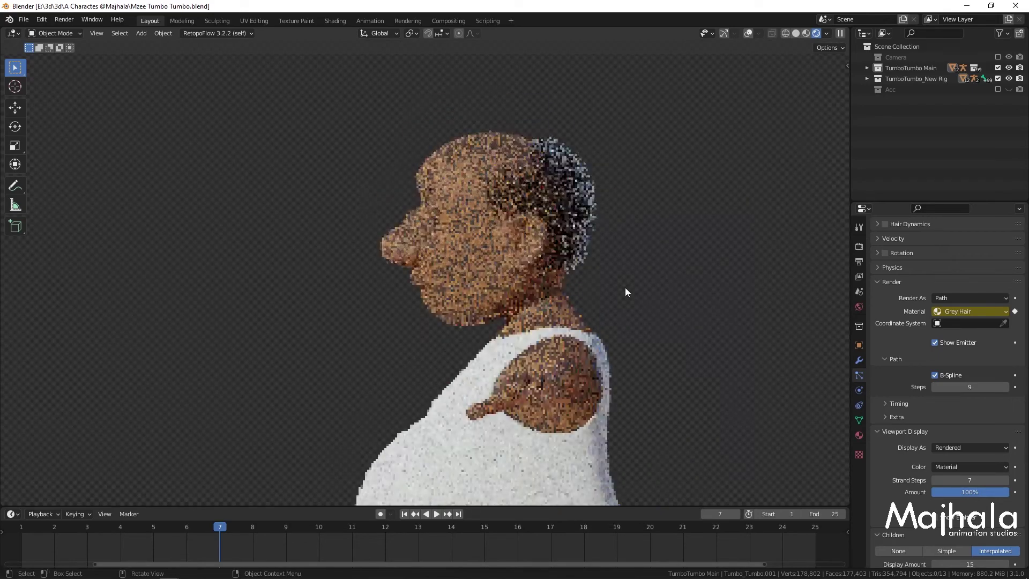
pyautogui.scroll(2, 591, 275)
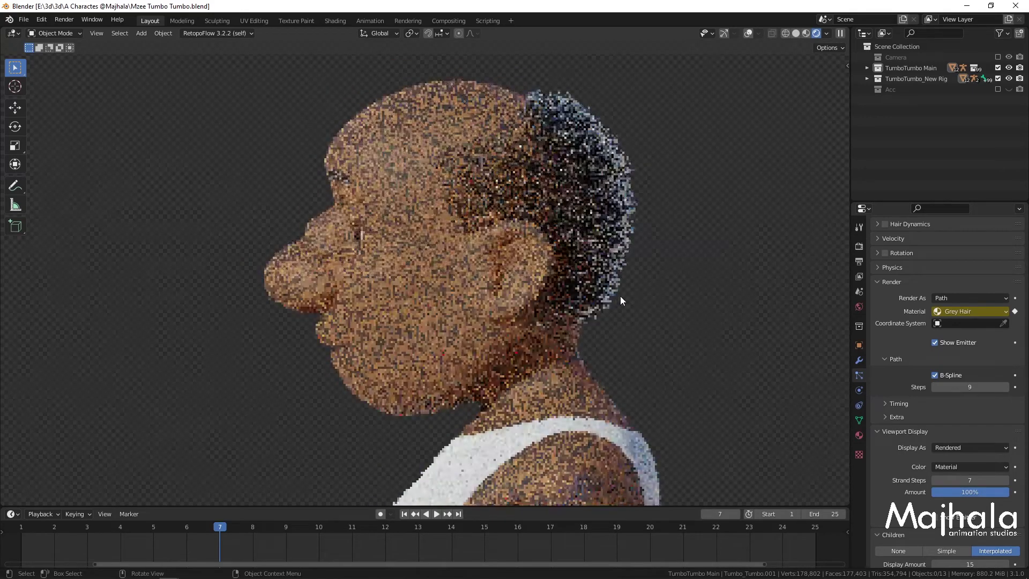
pyautogui.scroll(-3, 621, 295)
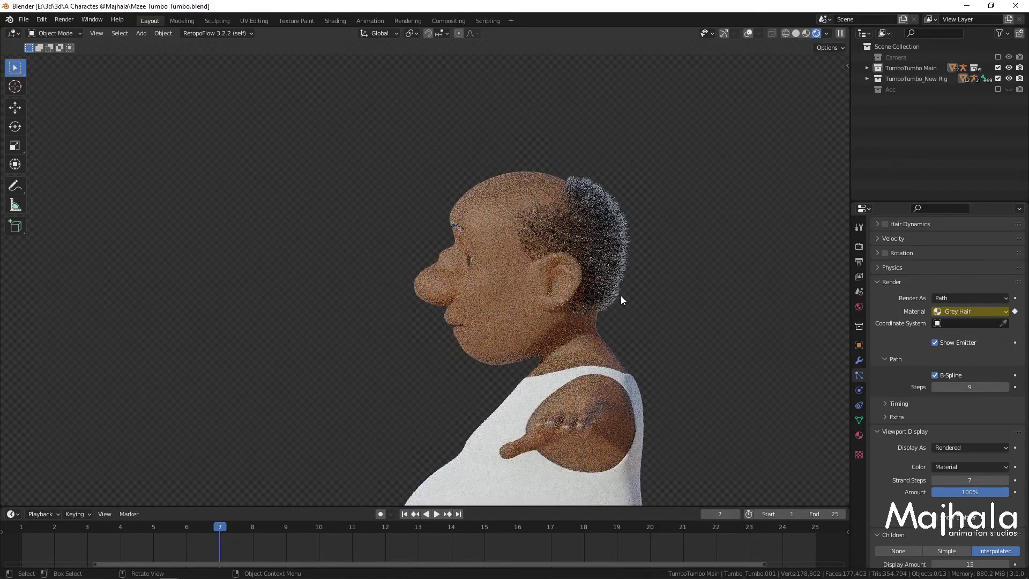
pyautogui.moveTo(643, 289); pyautogui.dragTo(616, 291, button='middle')
pyautogui.scroll(4, 492, 263)
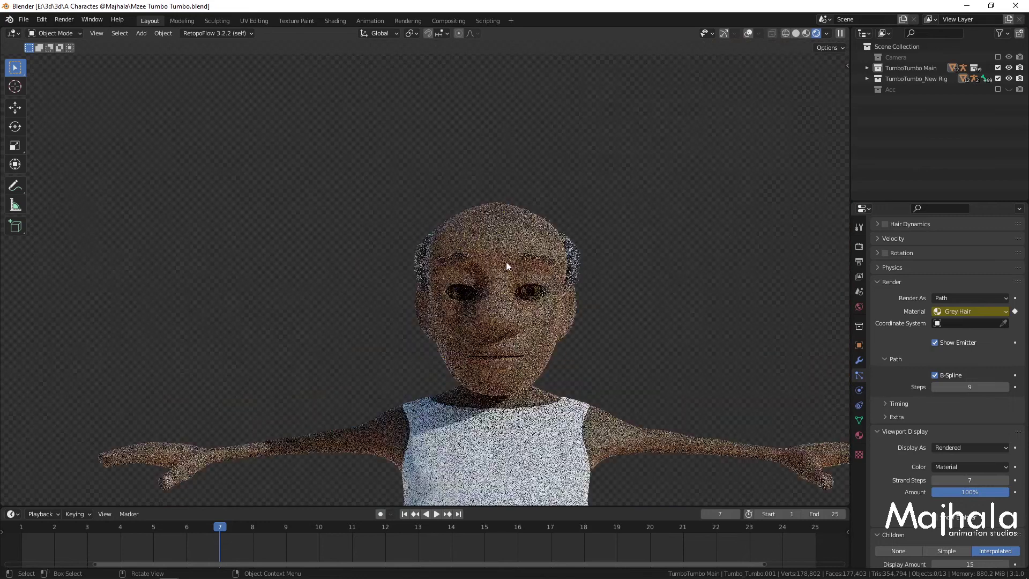
pyautogui.moveTo(507, 264); pyautogui.dragTo(588, 264, button='middle')
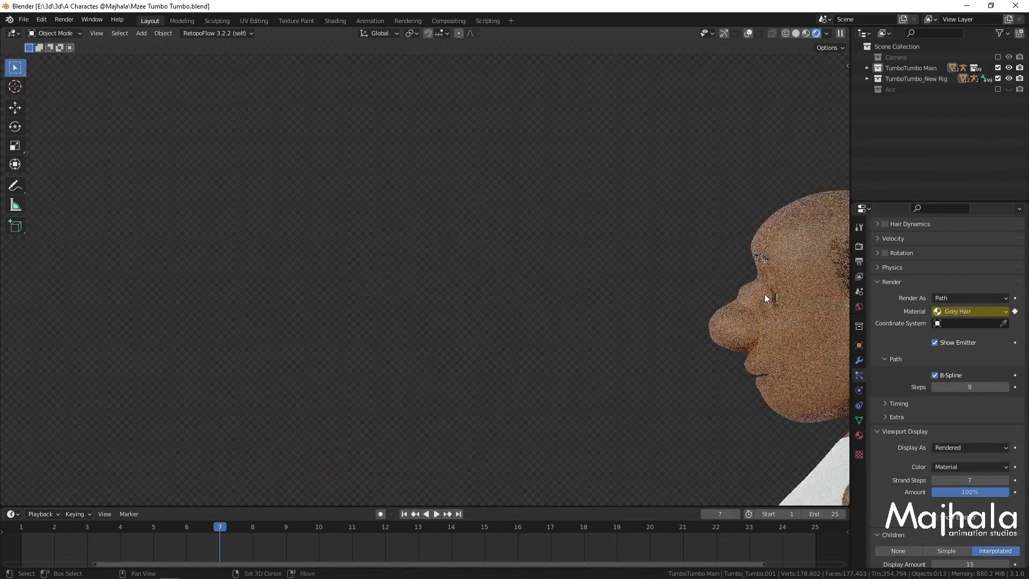
pyautogui.keyDown('shift'); pyautogui.moveTo(766, 298); pyautogui.dragTo(467, 278, button='middle'); pyautogui.keyUp('shift')
pyautogui.scroll(2, 616, 283)
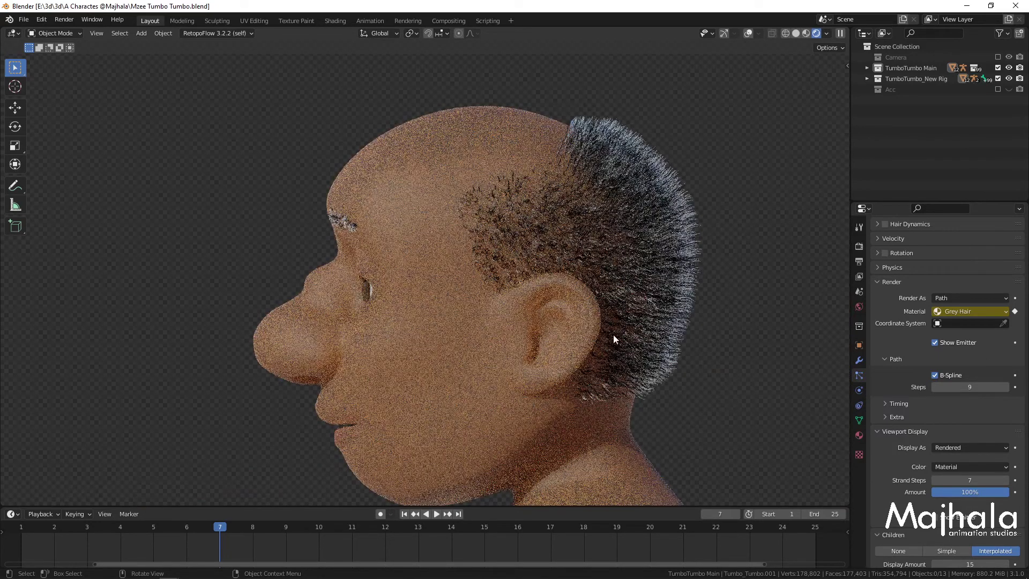
pyautogui.keyDown('shift'); pyautogui.moveTo(672, 348); pyautogui.dragTo(645, 347, button='middle'); pyautogui.keyUp('shift')
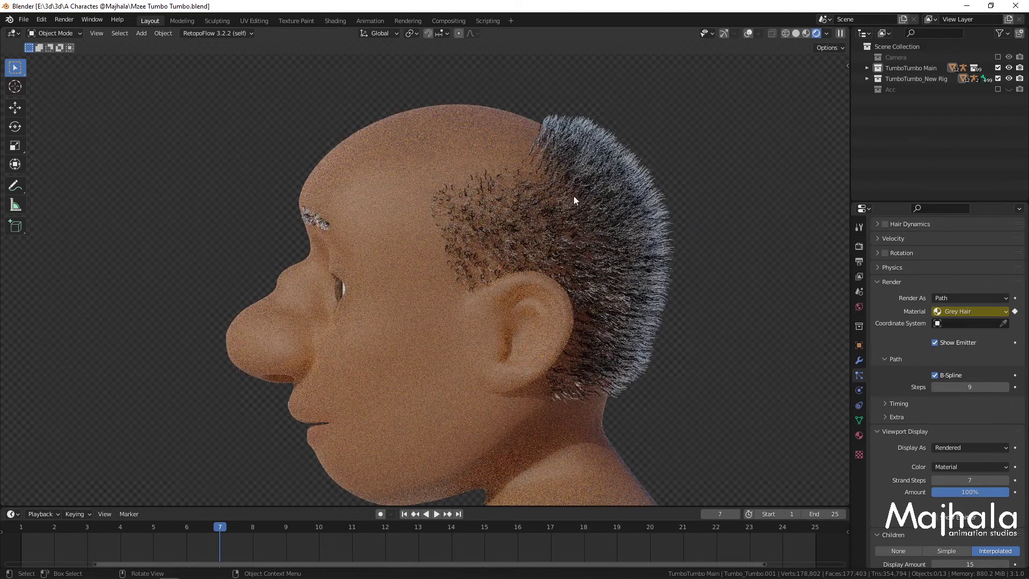
pyautogui.moveTo(574, 195); pyautogui.dragTo(541, 223, button='middle')
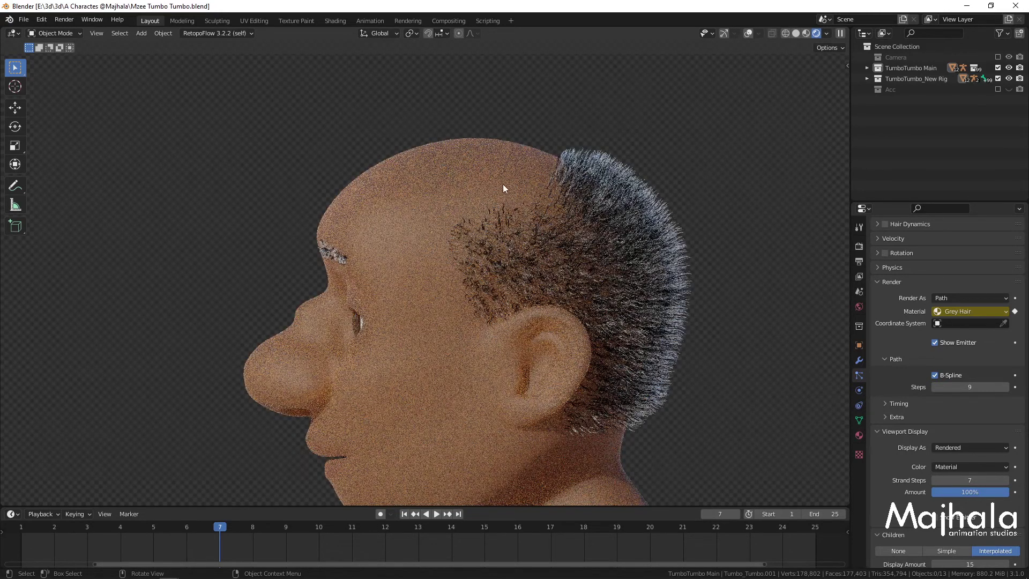
# - Show the viewport overlays and gizmos and annotate a peaked outline above the temple, from the side hair to the crown's front hair edge
pyautogui.click(513, 112)
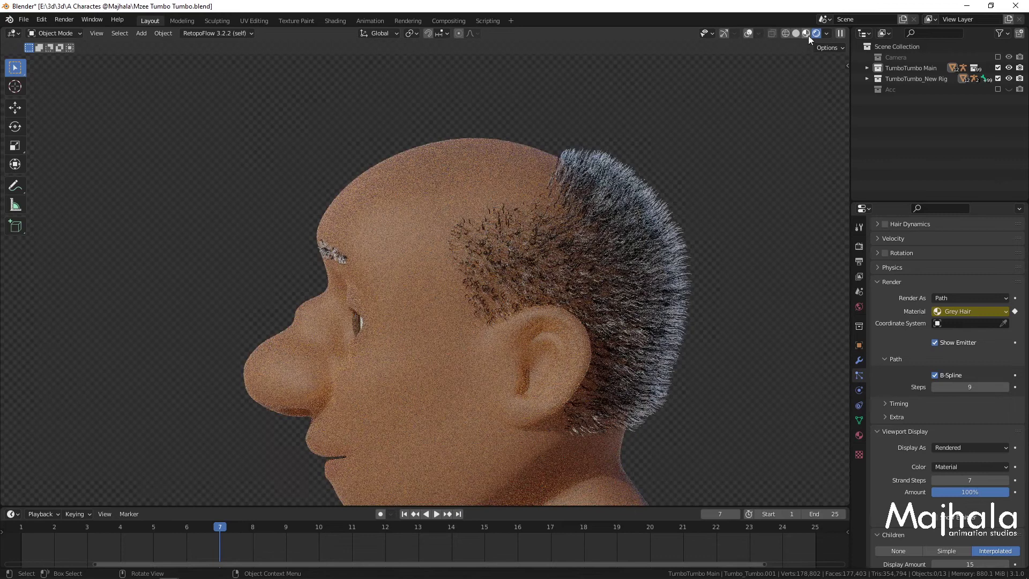
pyautogui.click(747, 33)
pyautogui.click(723, 33)
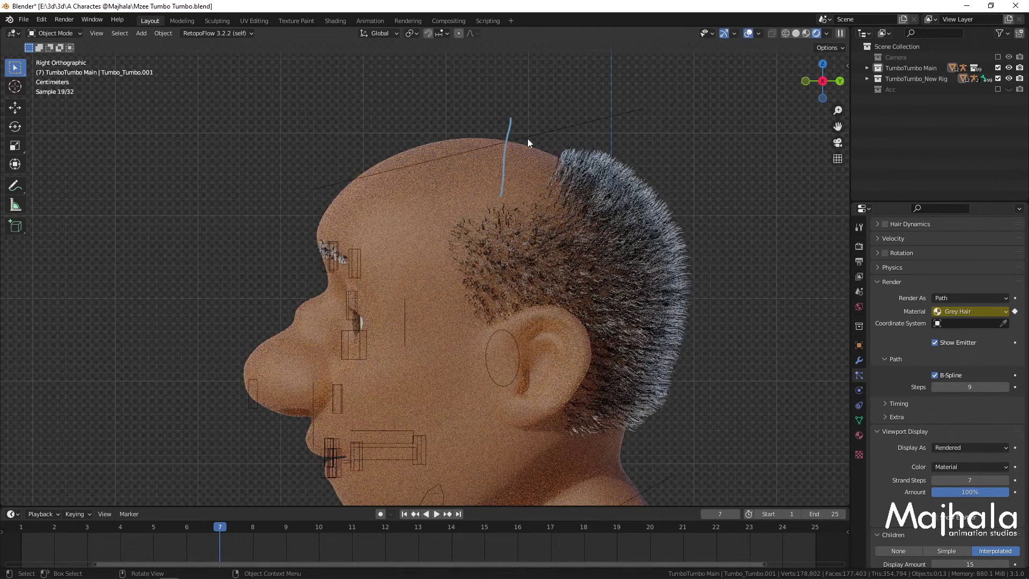
pyautogui.moveTo(509, 120); pyautogui.dragTo(556, 137)
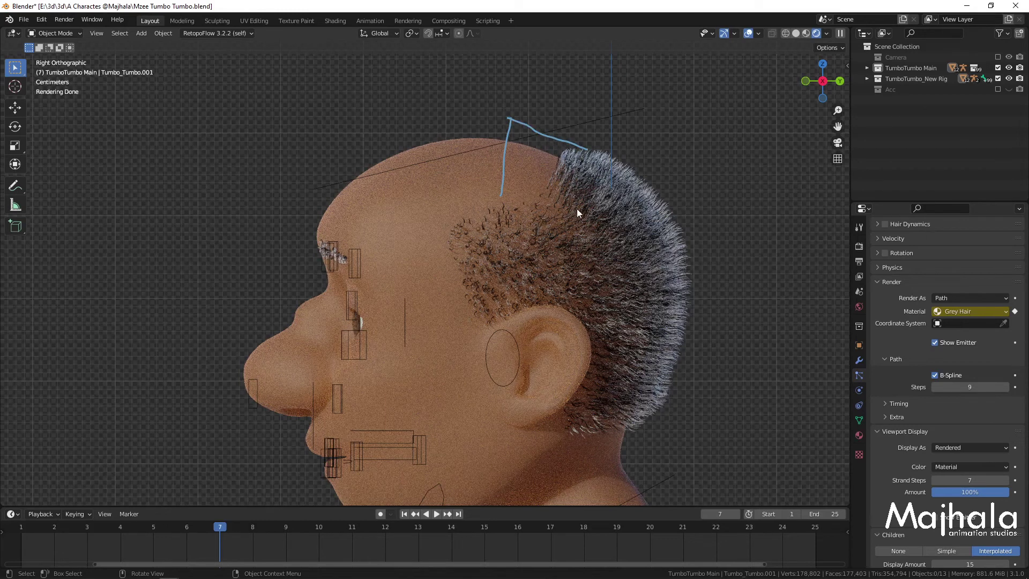
# - Hide the overlays and examine the rendered receding hair from the side and front, both at a distance and close up
pyautogui.keyDown('shift'); pyautogui.moveTo(580, 236); pyautogui.dragTo(621, 246, button='middle'); pyautogui.keyUp('shift')
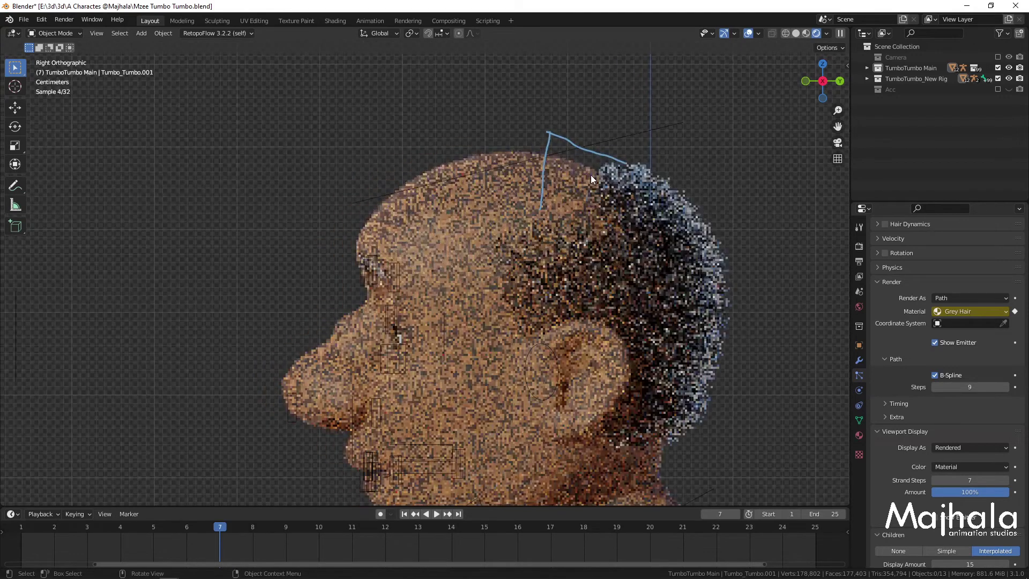
pyautogui.click(749, 34)
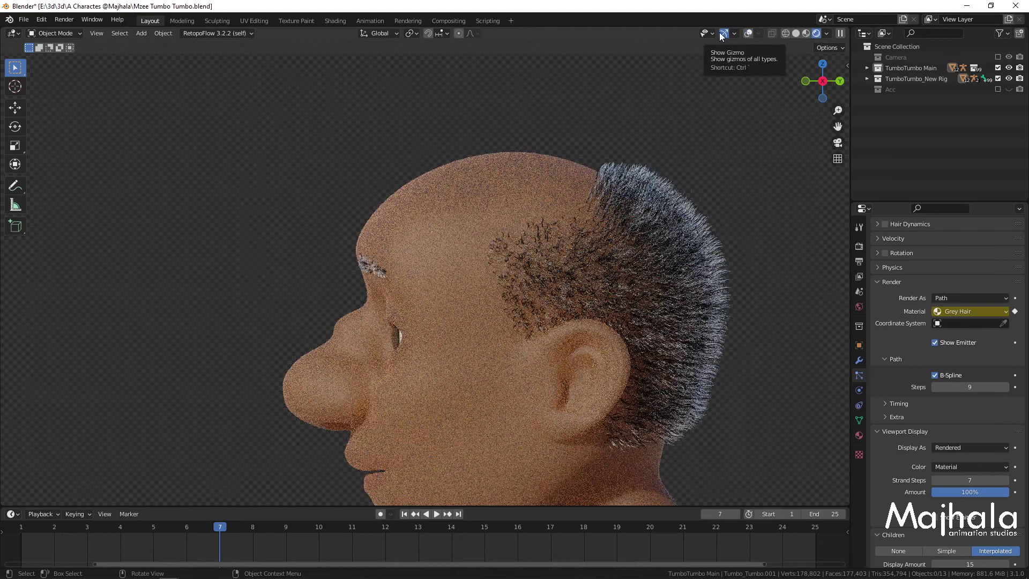
pyautogui.scroll(-3, 665, 201)
pyautogui.moveTo(624, 174); pyautogui.dragTo(680, 195, button='middle')
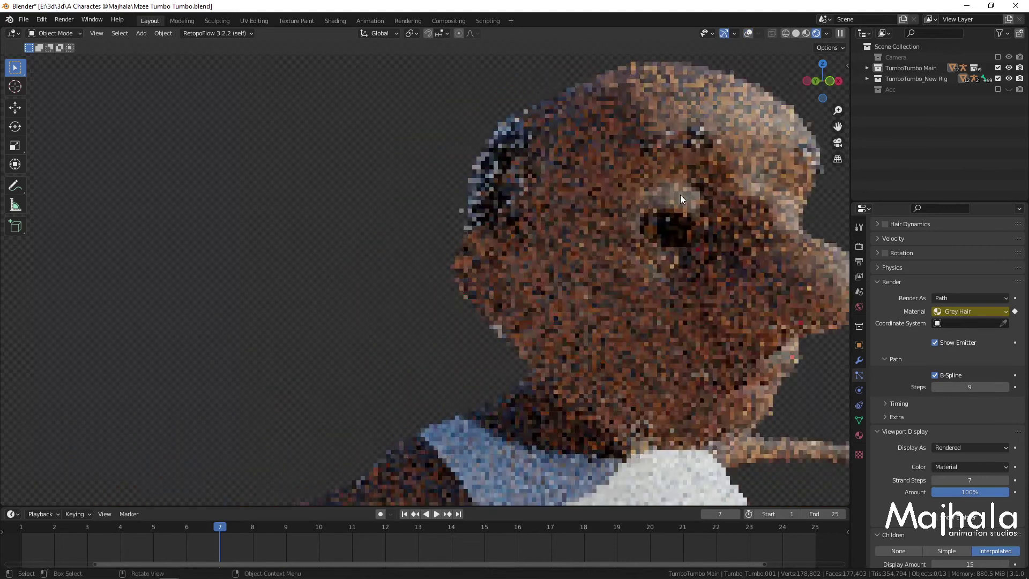
pyautogui.press('KP_1')
pyautogui.scroll(1, 667, 178)
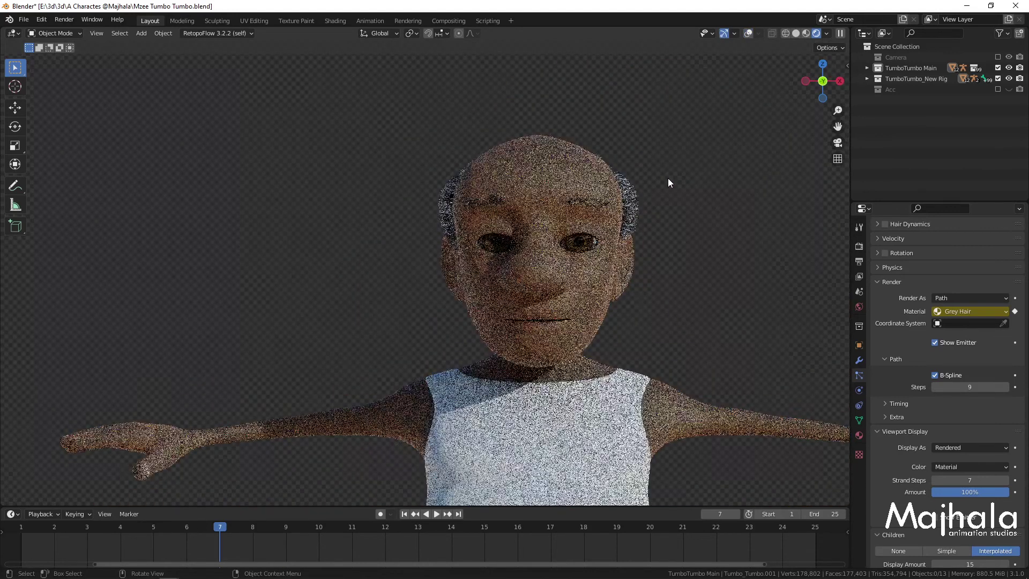
pyautogui.moveTo(639, 233); pyautogui.dragTo(600, 242, button='middle')
pyautogui.scroll(-2, 581, 237)
pyautogui.scroll(3, 602, 241)
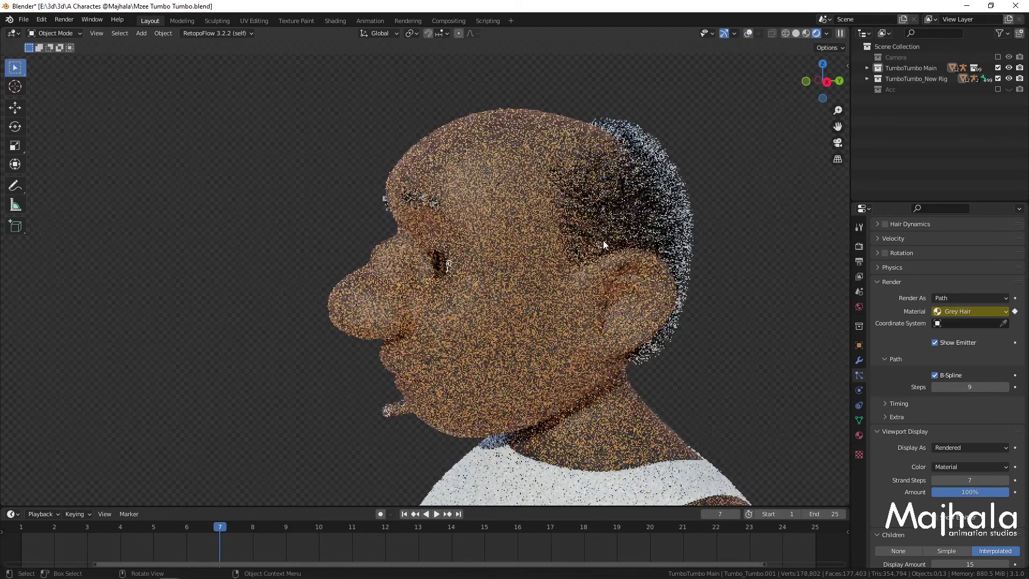
pyautogui.scroll(2, 603, 237)
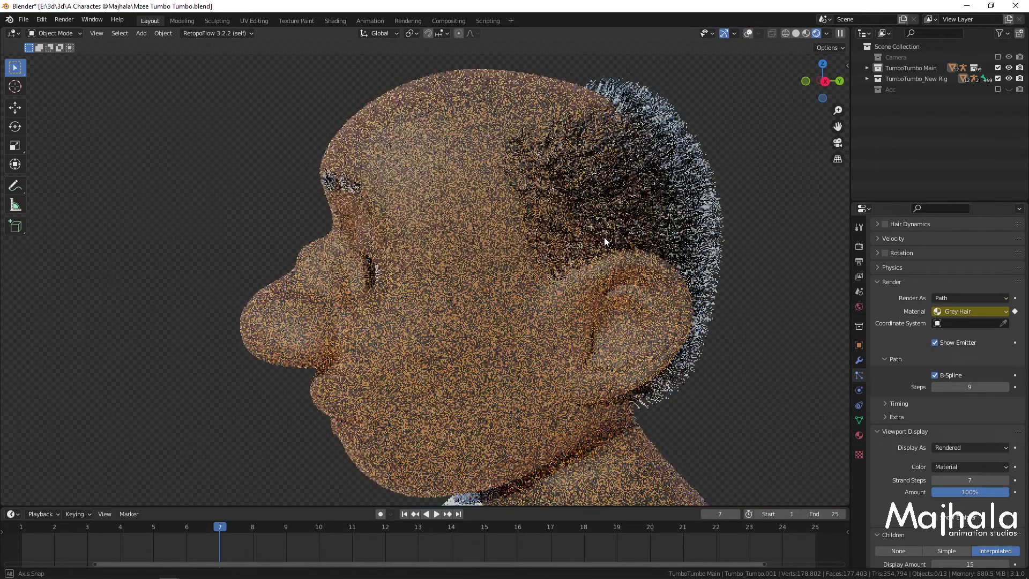
pyautogui.scroll(-3, 602, 236)
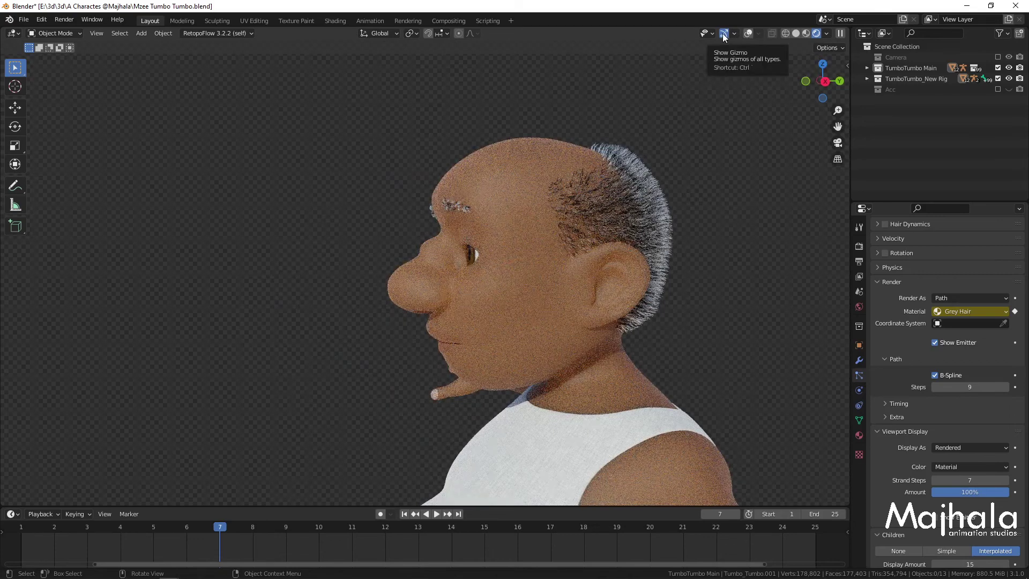
pyautogui.scroll(4, 664, 214)
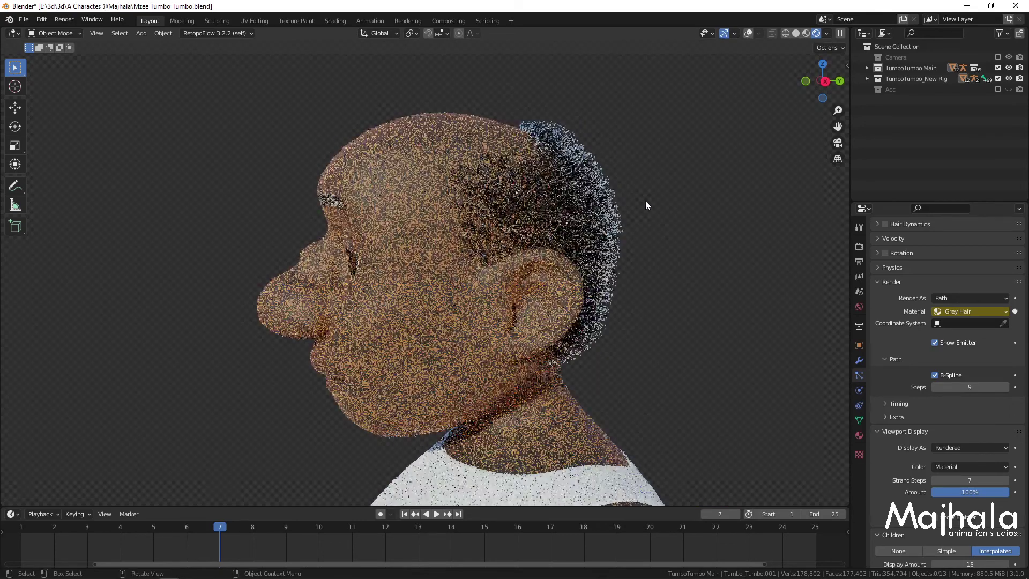